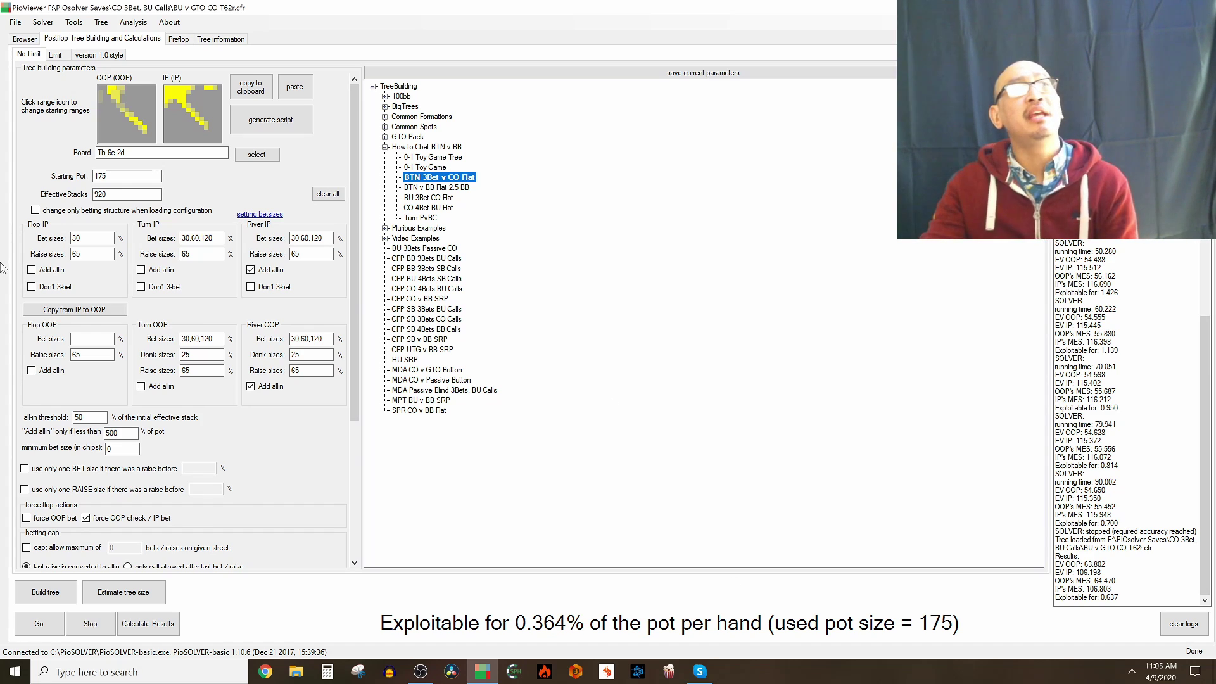
Review the out-of-position and in-position starting ranges in the tree building parameters.
{"action": "left_click", "coordinate": [129, 101]}
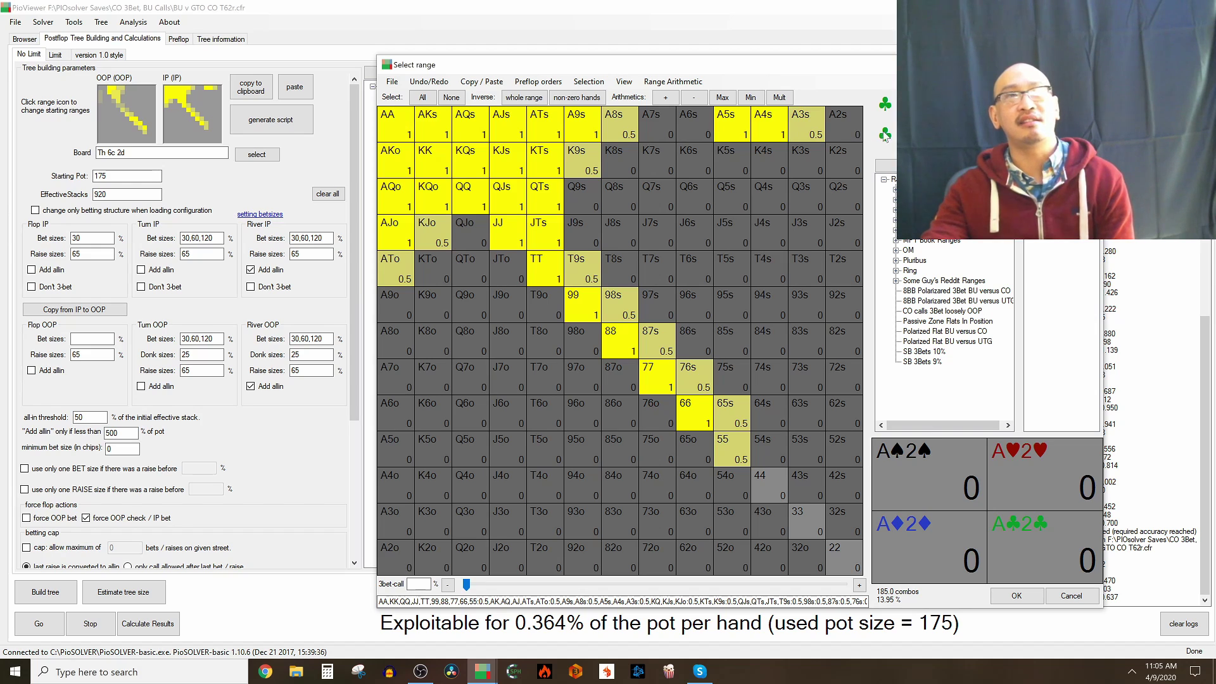
{"action": "left_click", "coordinate": [1022, 597]}
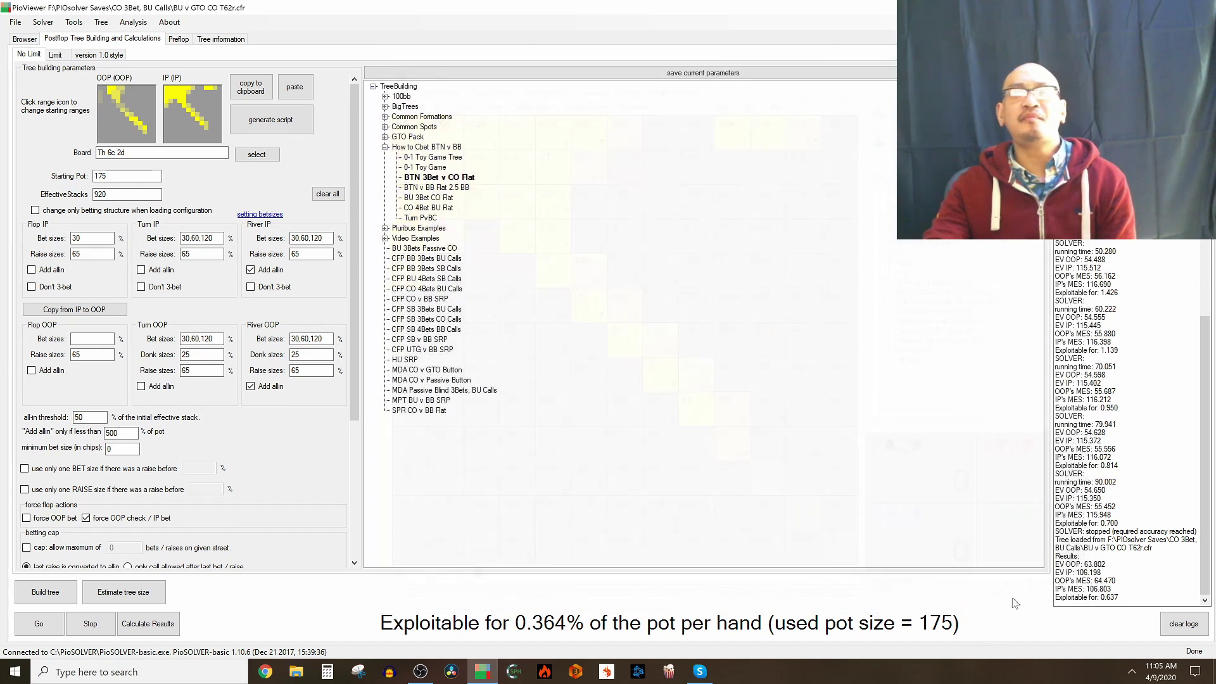
{"action": "left_click", "coordinate": [126, 114]}
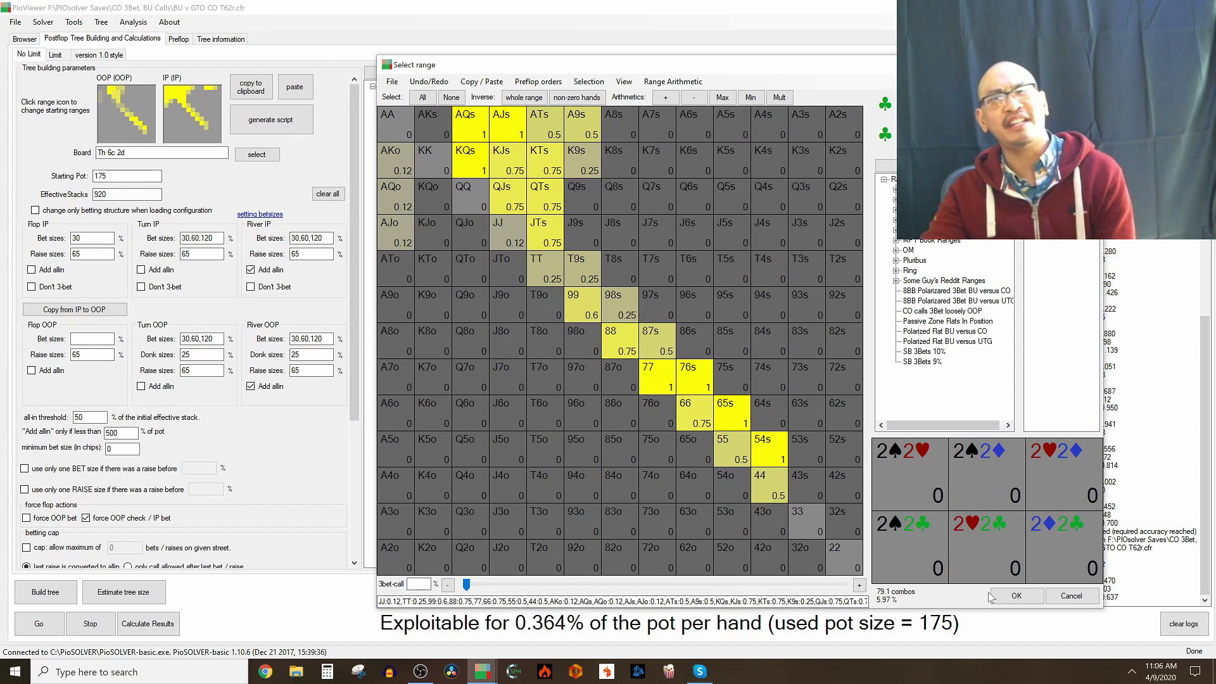
{"action": "left_click", "coordinate": [1013, 596]}
{"action": "left_click", "coordinate": [200, 104]}
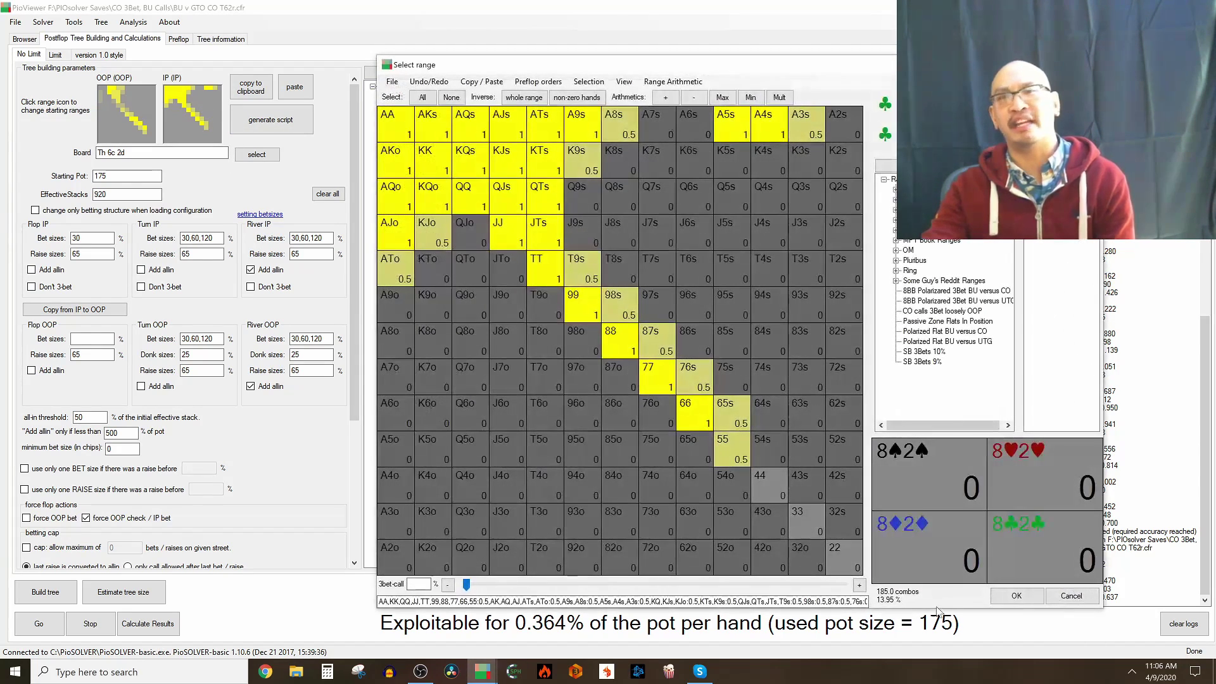
{"action": "left_click", "coordinate": [1016, 596]}
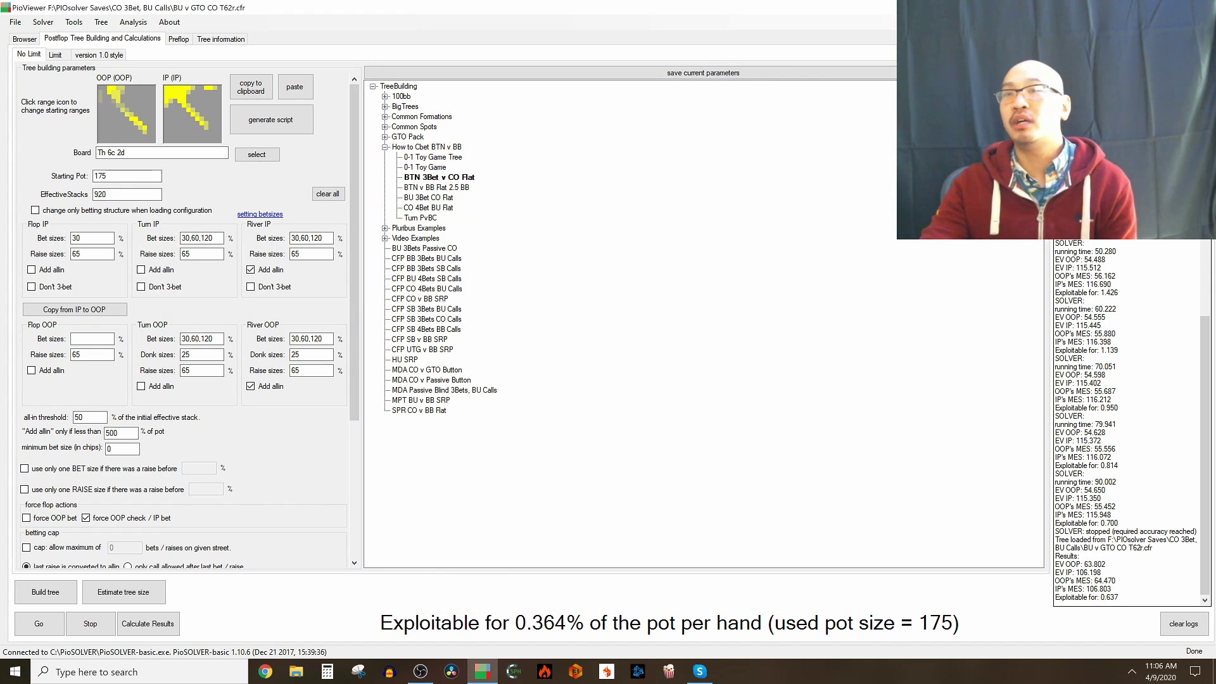
Highlight the OOP and IP EV results in the solver log and the Th 6c 2d board.
{"action": "left_click_drag", "start_coordinate": [1056, 563], "coordinate": [1102, 572]}
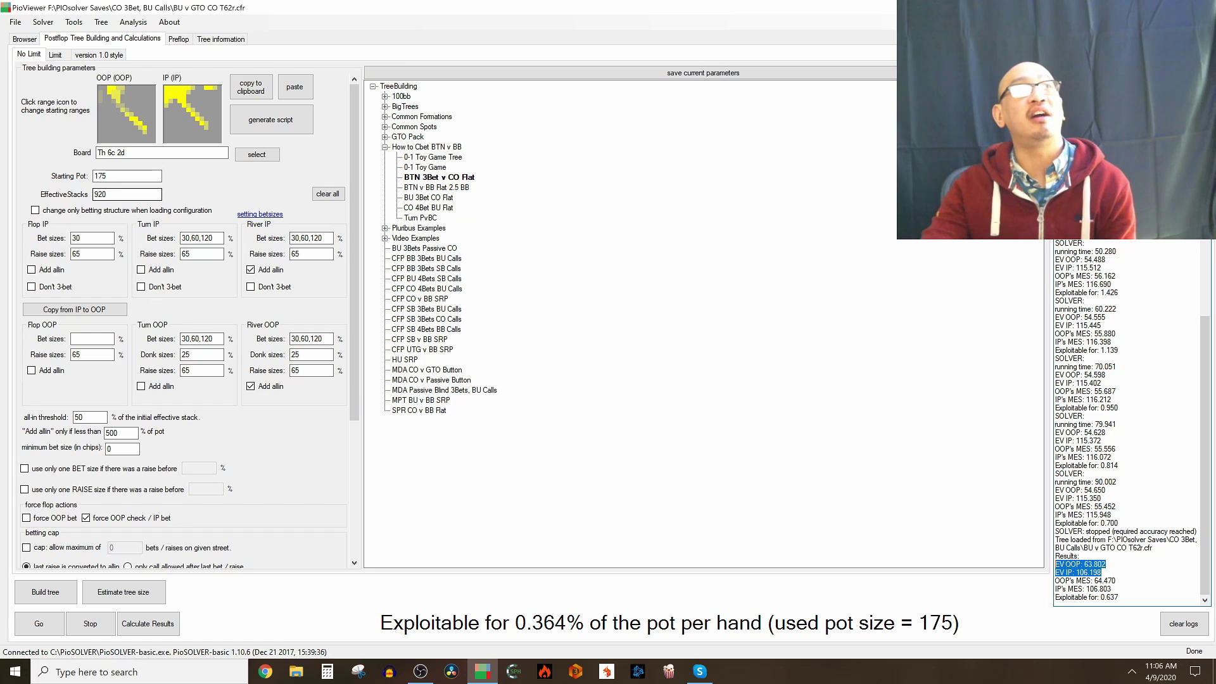
{"action": "left_click_drag", "start_coordinate": [134, 153], "coordinate": [28, 152]}
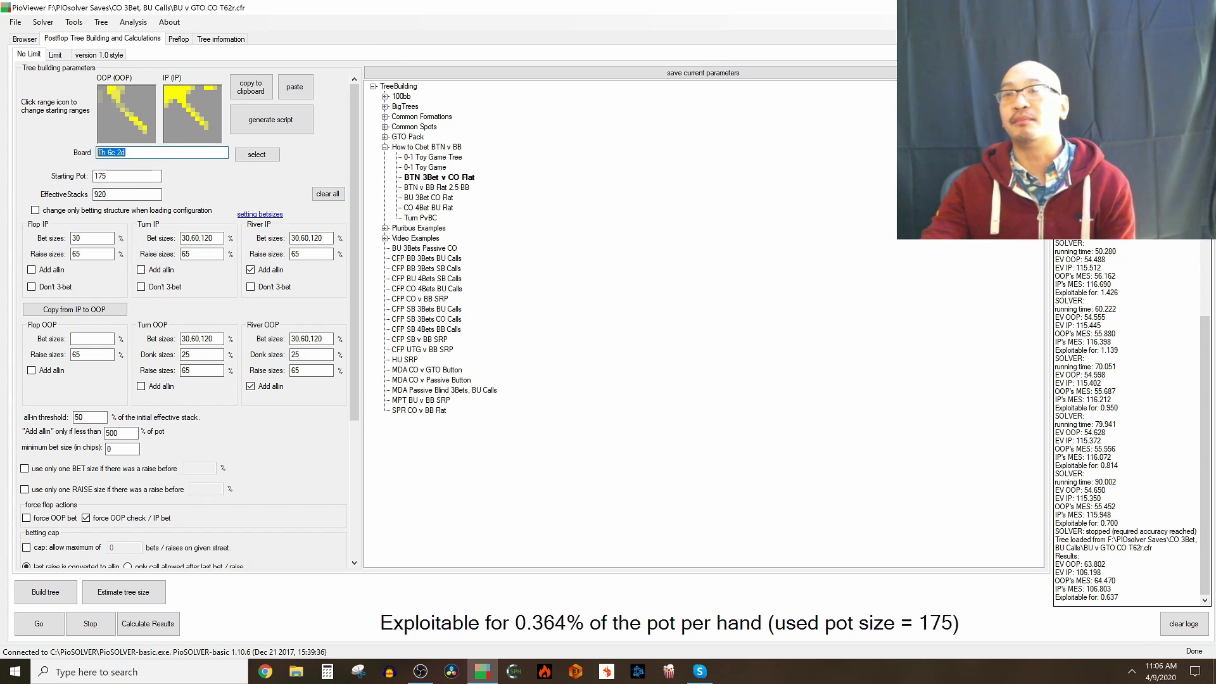
{"action": "left_click", "coordinate": [1102, 573]}
{"action": "left_click_drag", "start_coordinate": [1102, 572], "coordinate": [1056, 563]}
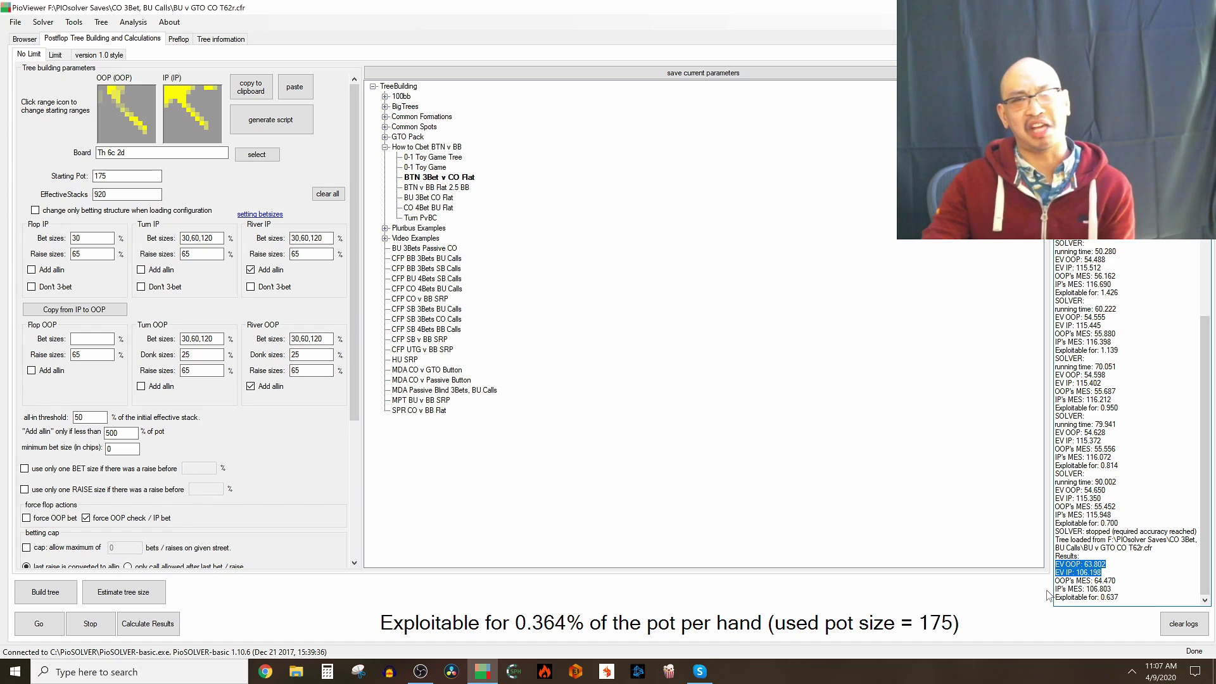
{"action": "left_click_drag", "start_coordinate": [133, 153], "coordinate": [18, 163]}
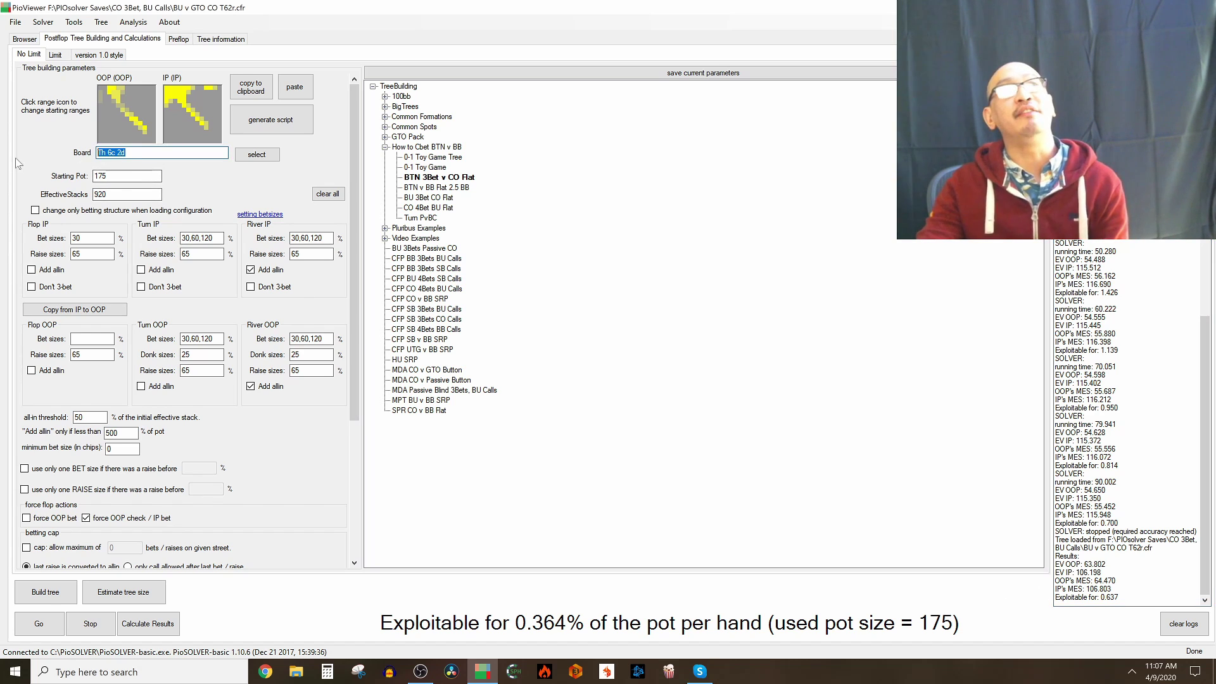
Review the out-of-position range again and highlight the IP flop bet size.
{"action": "left_click", "coordinate": [115, 108]}
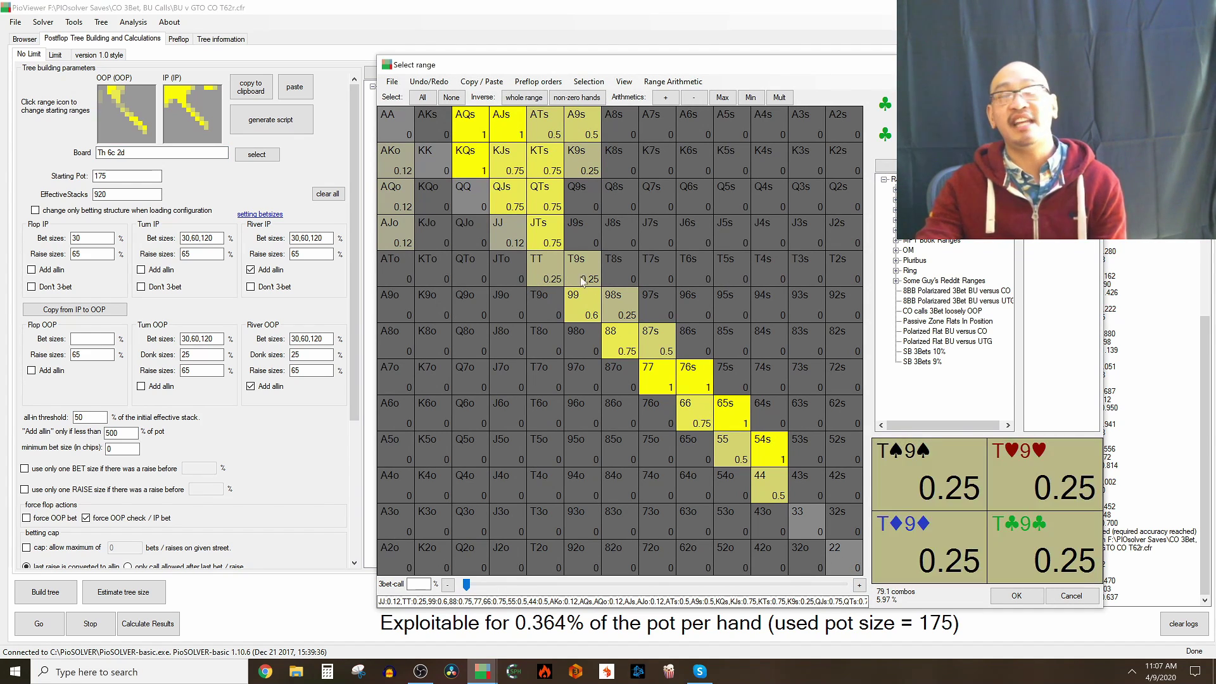
{"action": "left_click", "coordinate": [1016, 597]}
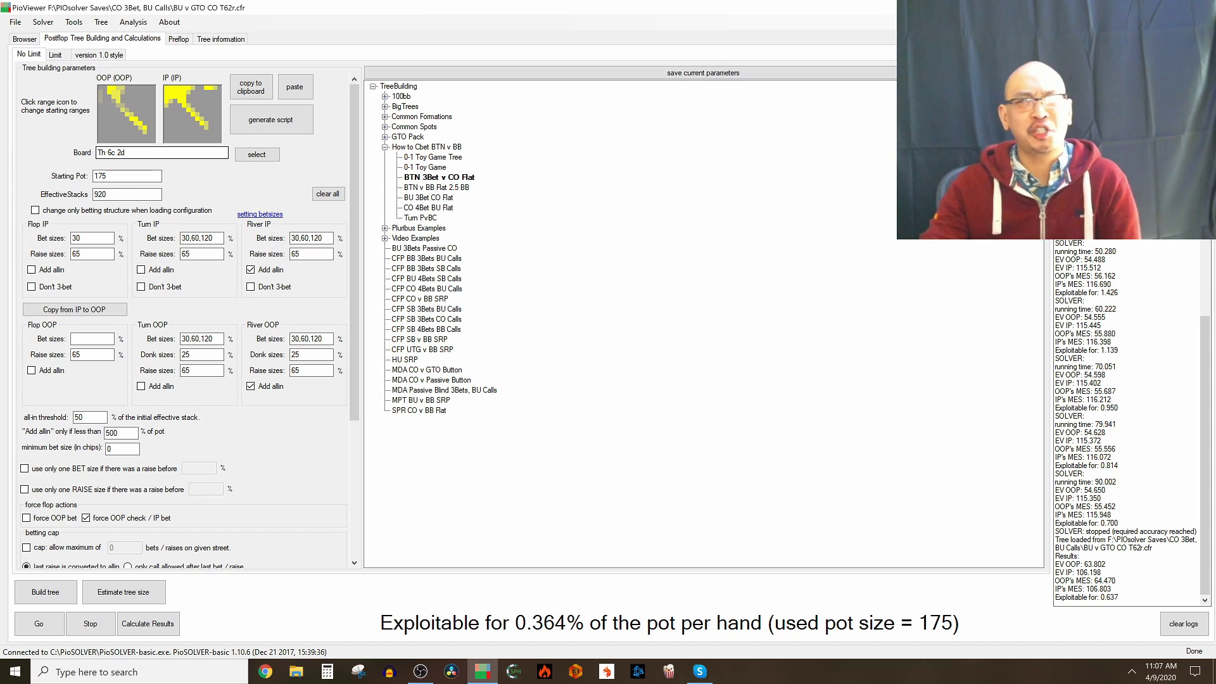
{"action": "double_click", "coordinate": [77, 238]}
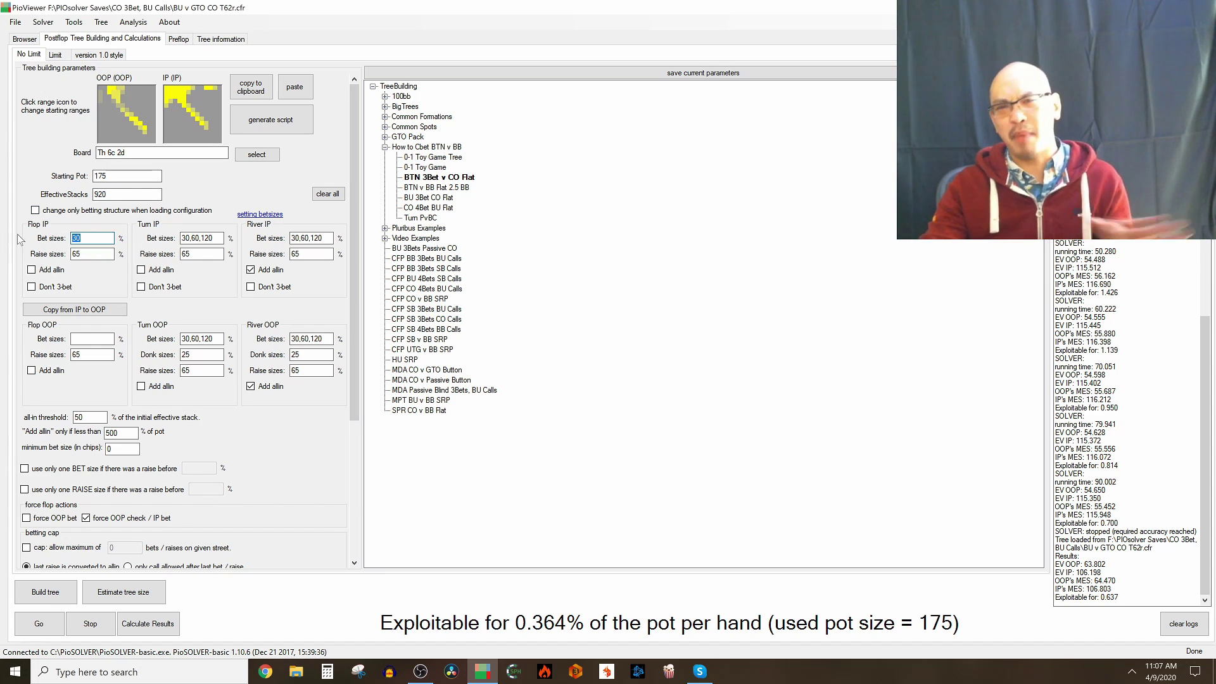
Browse the solved tree to the flop check and 52 bet, and display OOP's strategy facing the bet.
{"action": "left_click", "coordinate": [24, 39]}
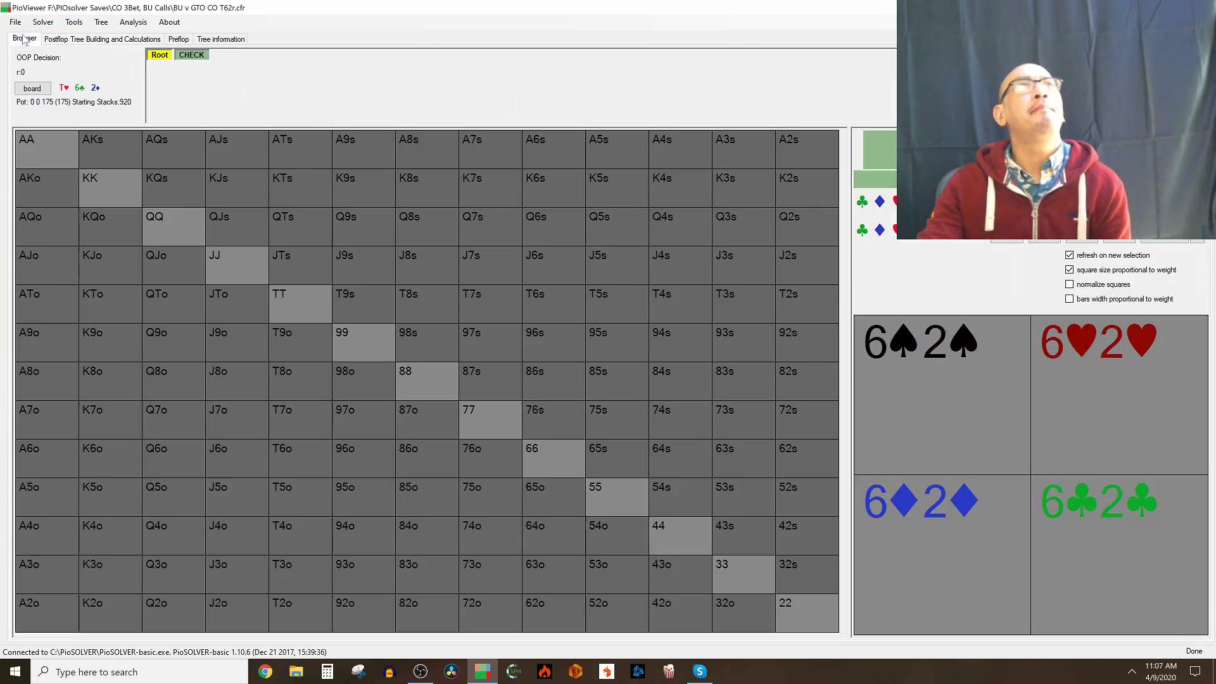
{"action": "left_click", "coordinate": [191, 56]}
{"action": "left_click", "coordinate": [229, 56]}
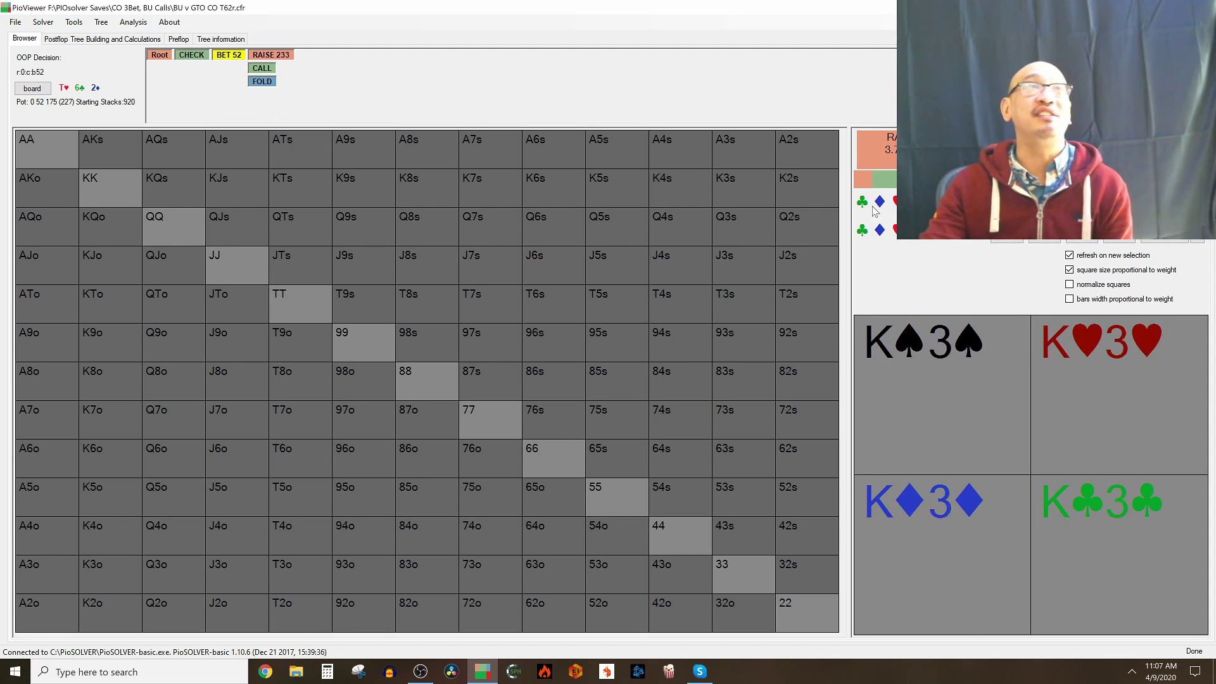
{"action": "left_click", "coordinate": [1169, 243]}
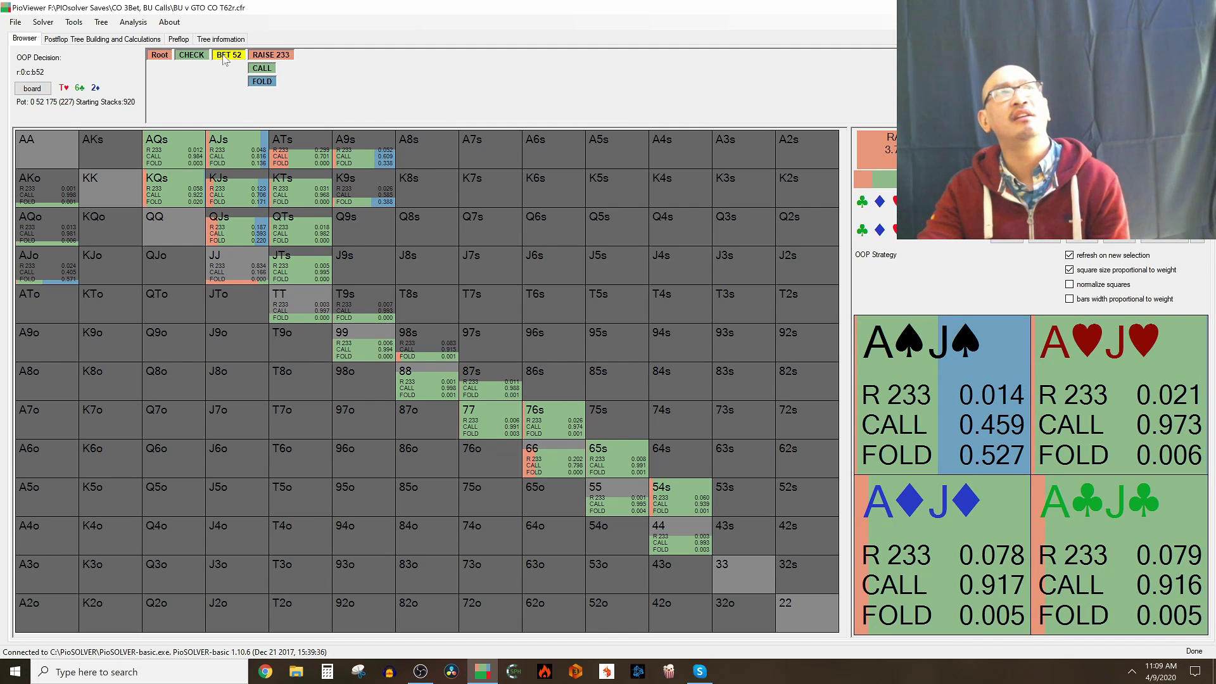
Follow the flop call, king of spades turn and OOP check, and display IP's turn strategy.
{"action": "left_click", "coordinate": [262, 69]}
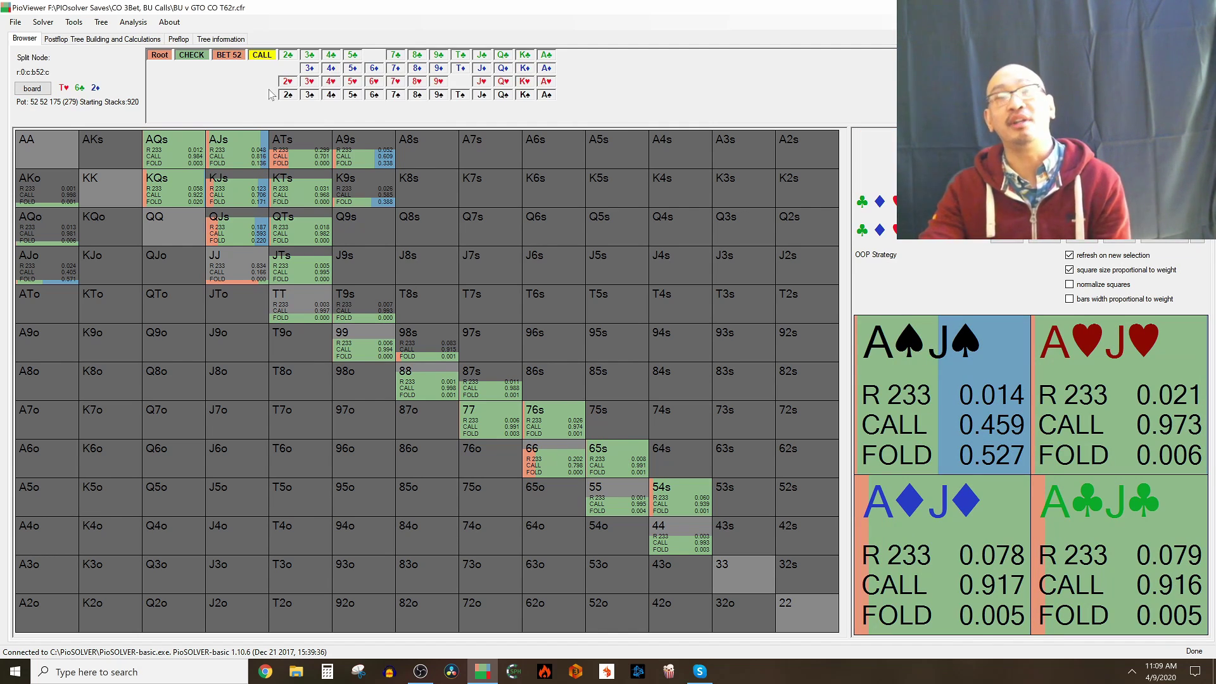
{"action": "left_click", "coordinate": [525, 95]}
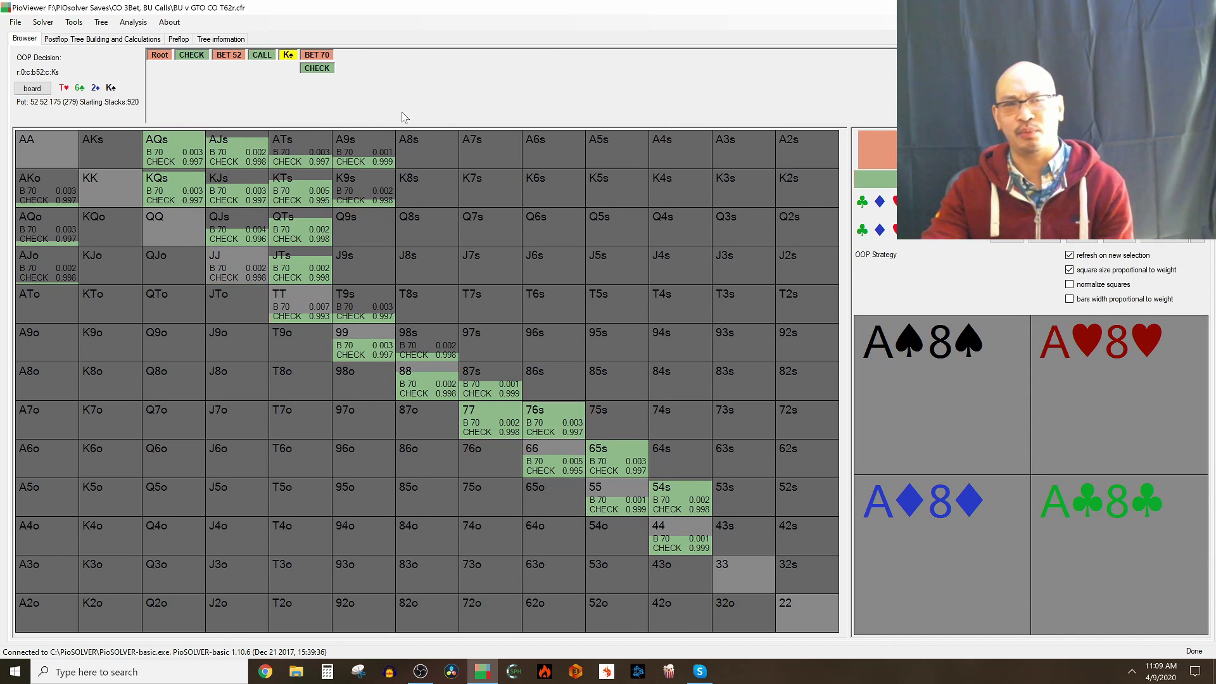
{"action": "left_click", "coordinate": [316, 68]}
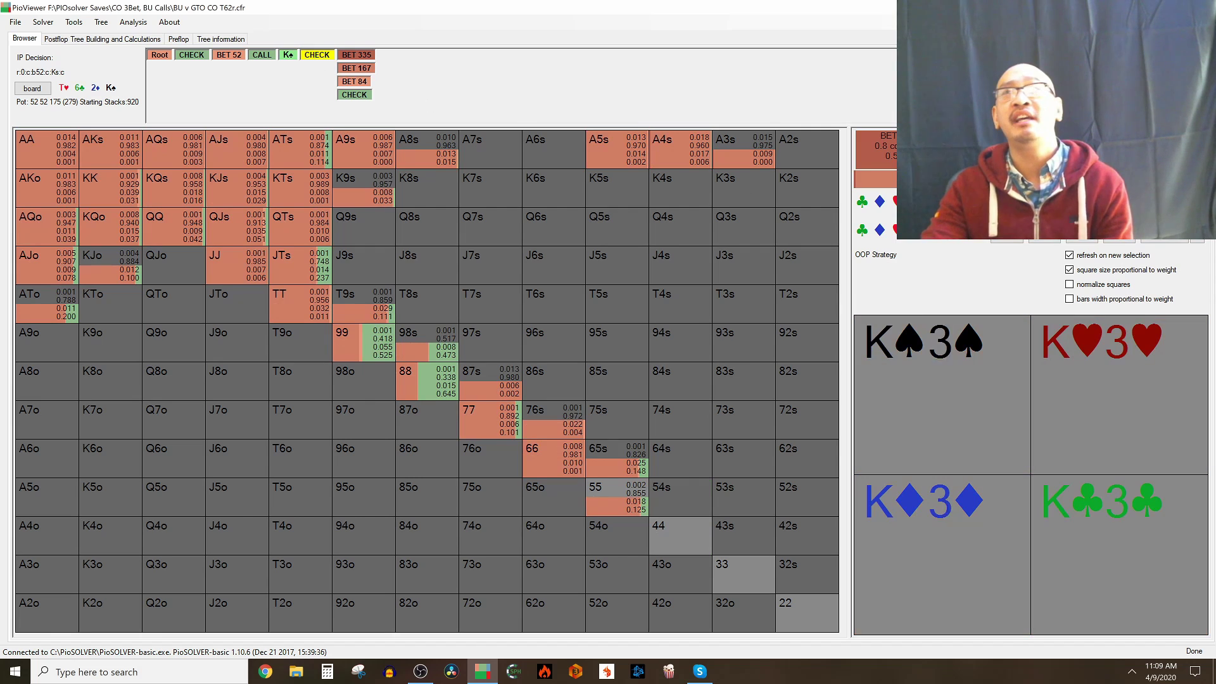
{"action": "left_click", "coordinate": [1162, 240]}
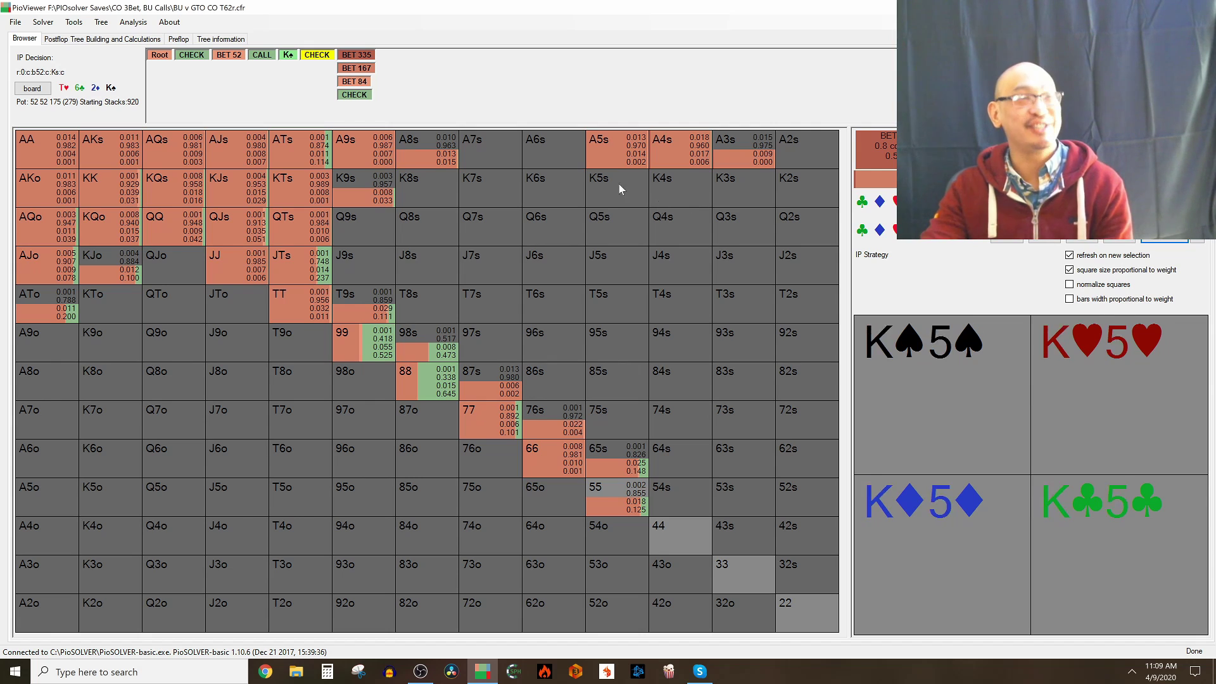
Compare IP's strategy and EV across all turn cards after OOP checks, and close the comparison.
{"action": "left_click", "coordinate": [101, 23]}
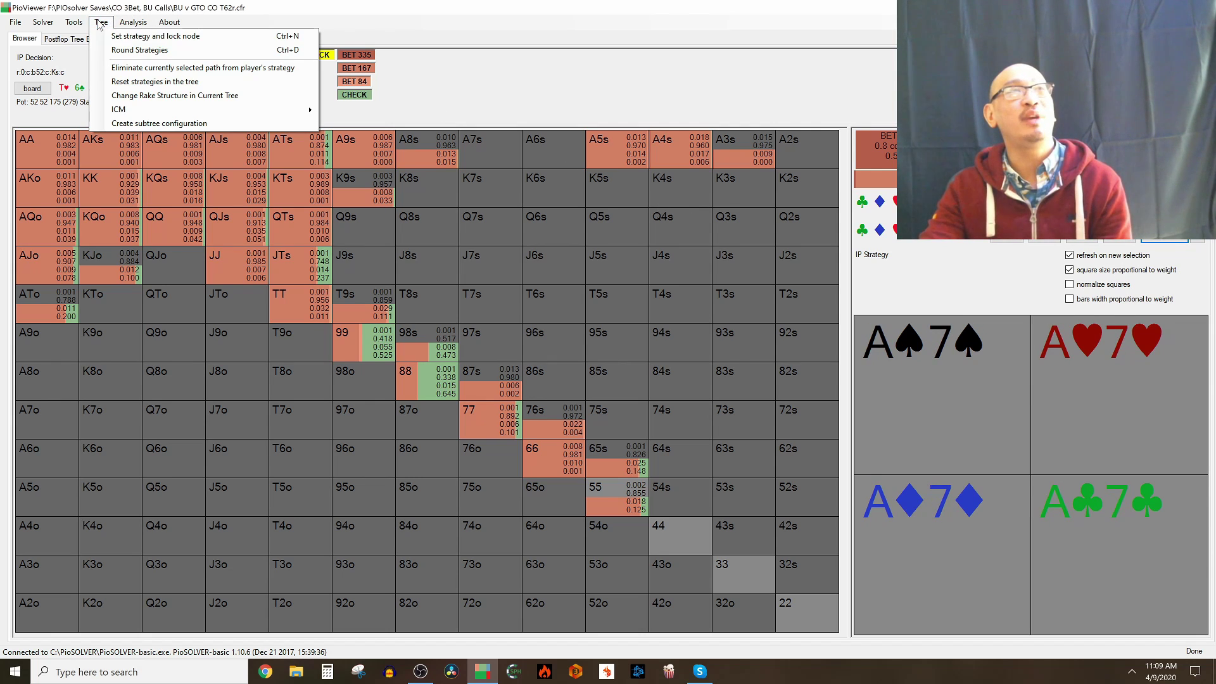
{"action": "left_click", "coordinate": [142, 86]}
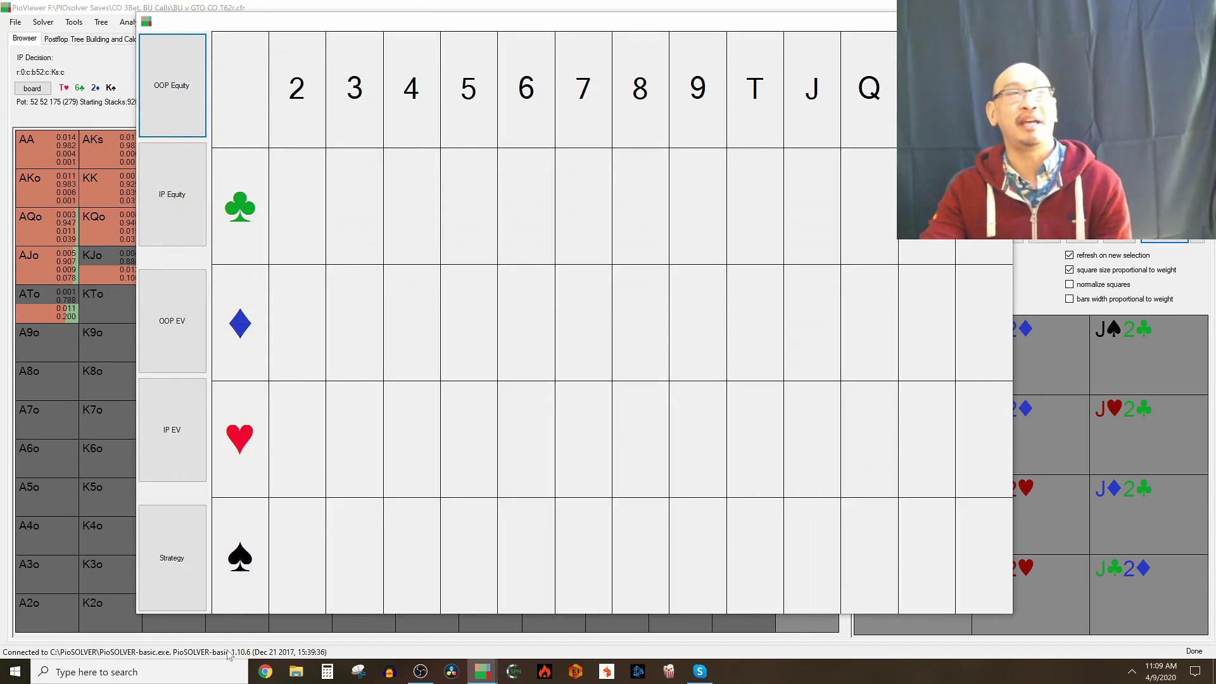
{"action": "left_click", "coordinate": [170, 571]}
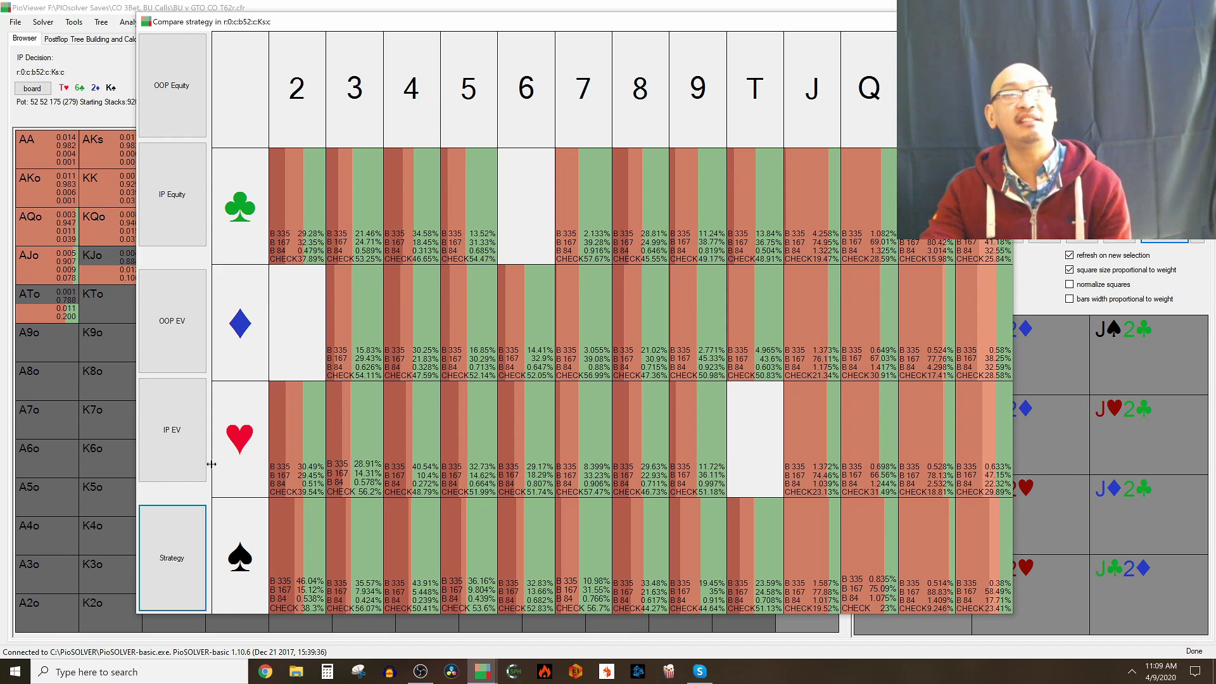
{"action": "left_click", "coordinate": [189, 457]}
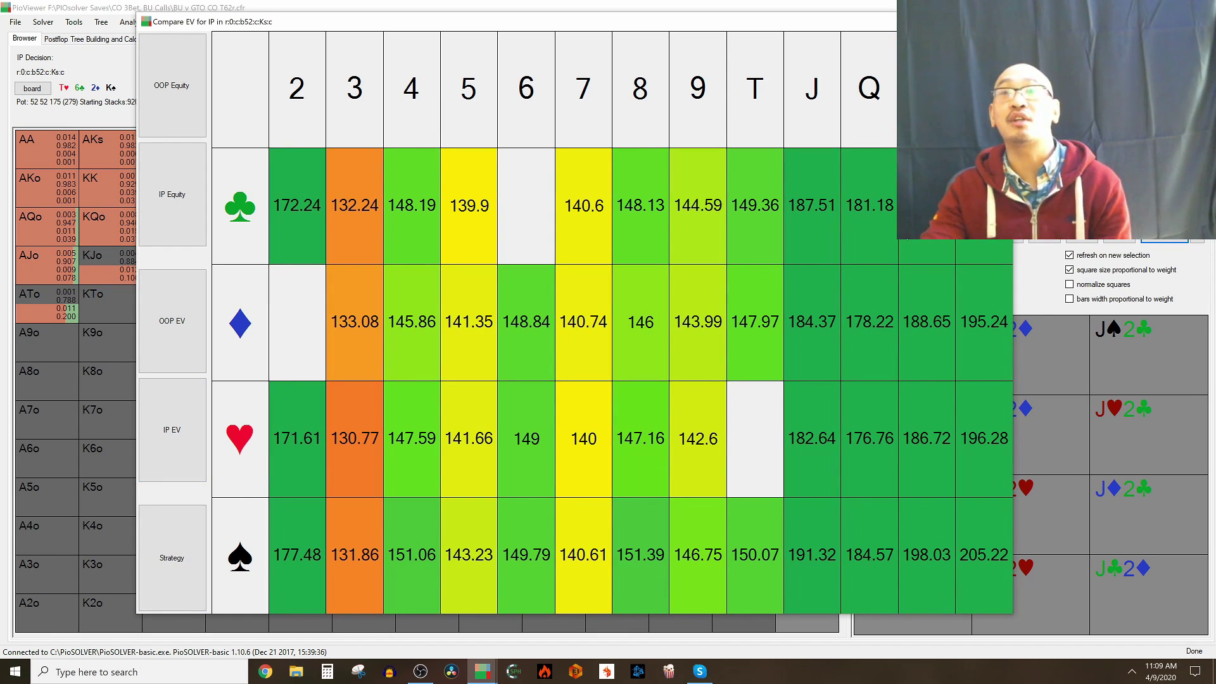
{"action": "left_click", "coordinate": [172, 554]}
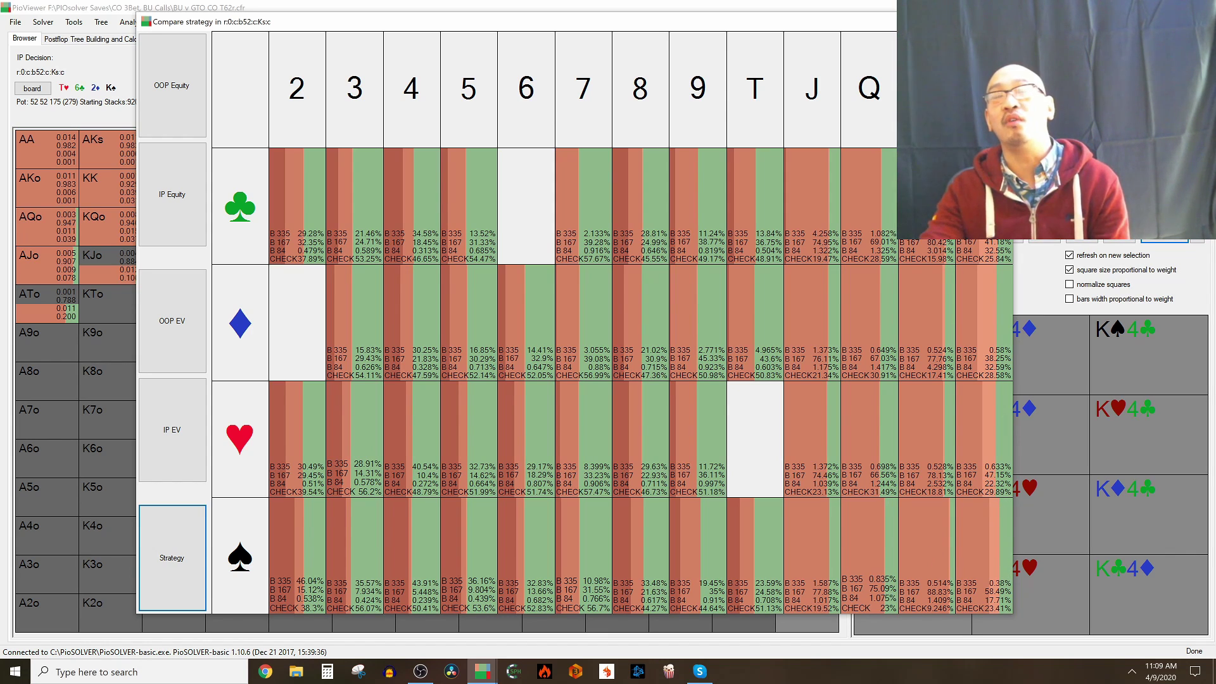
{"action": "key", "text": "Escape"}
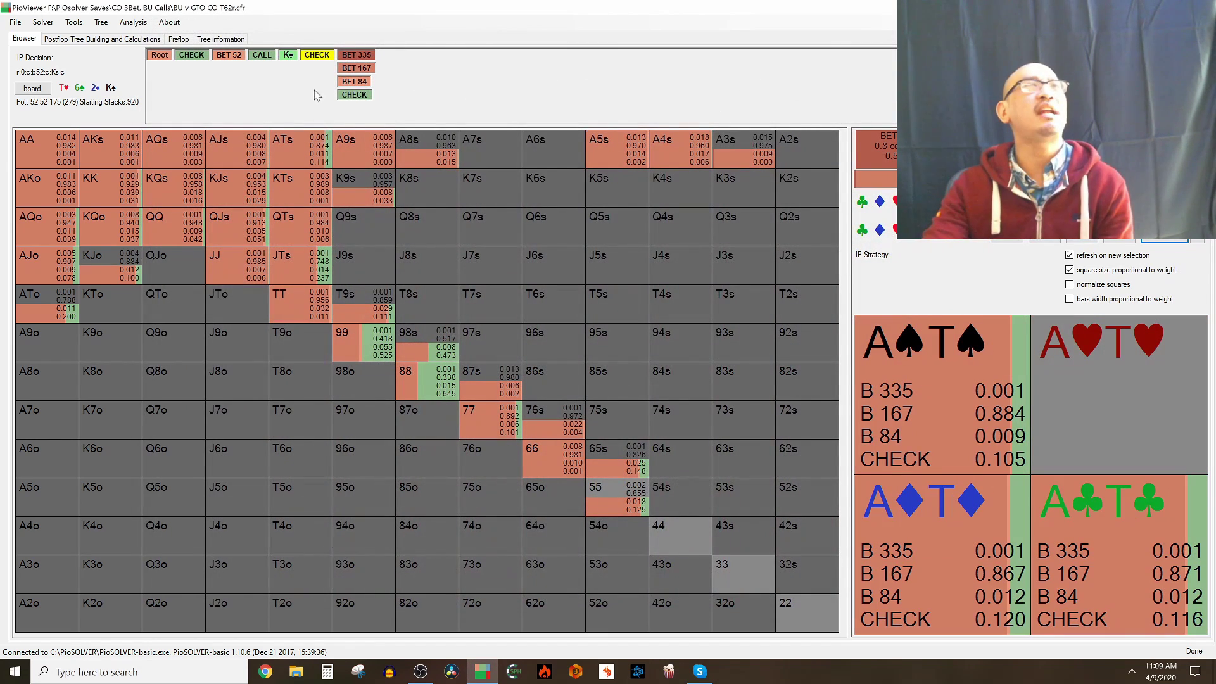
Revisit OOP's response to the 52 flop bet and return to IP's decision after the king of spades turn check.
{"action": "left_click", "coordinate": [223, 58]}
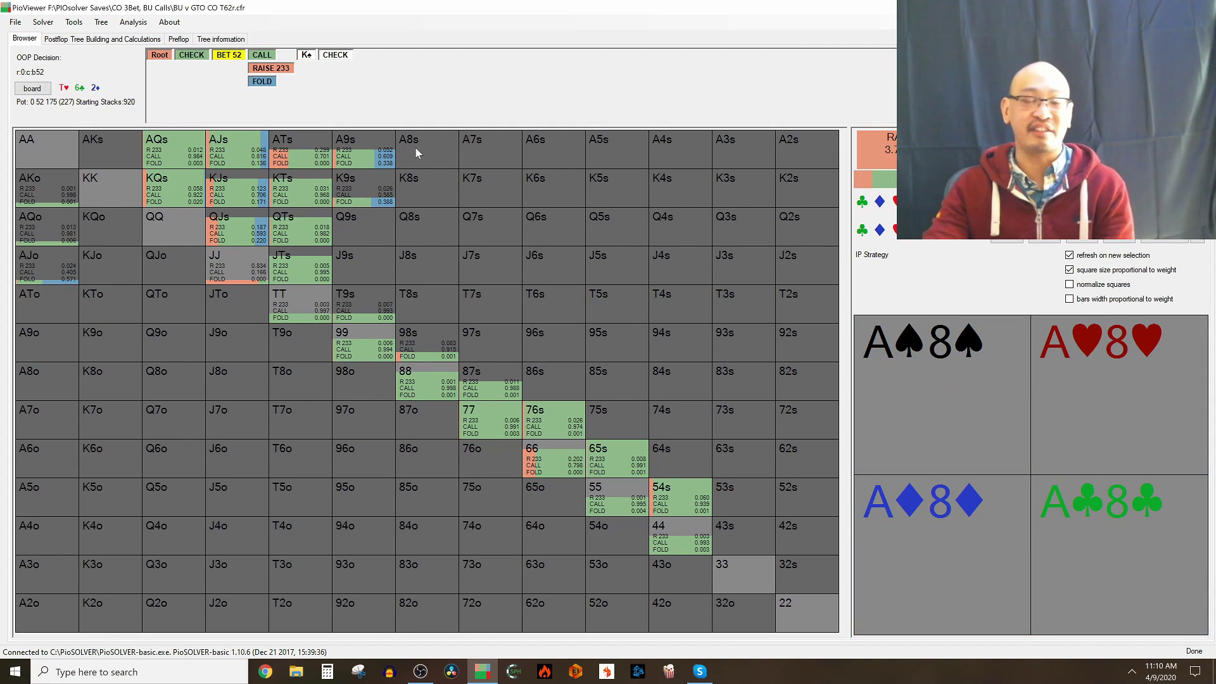
{"action": "left_click", "coordinate": [306, 56]}
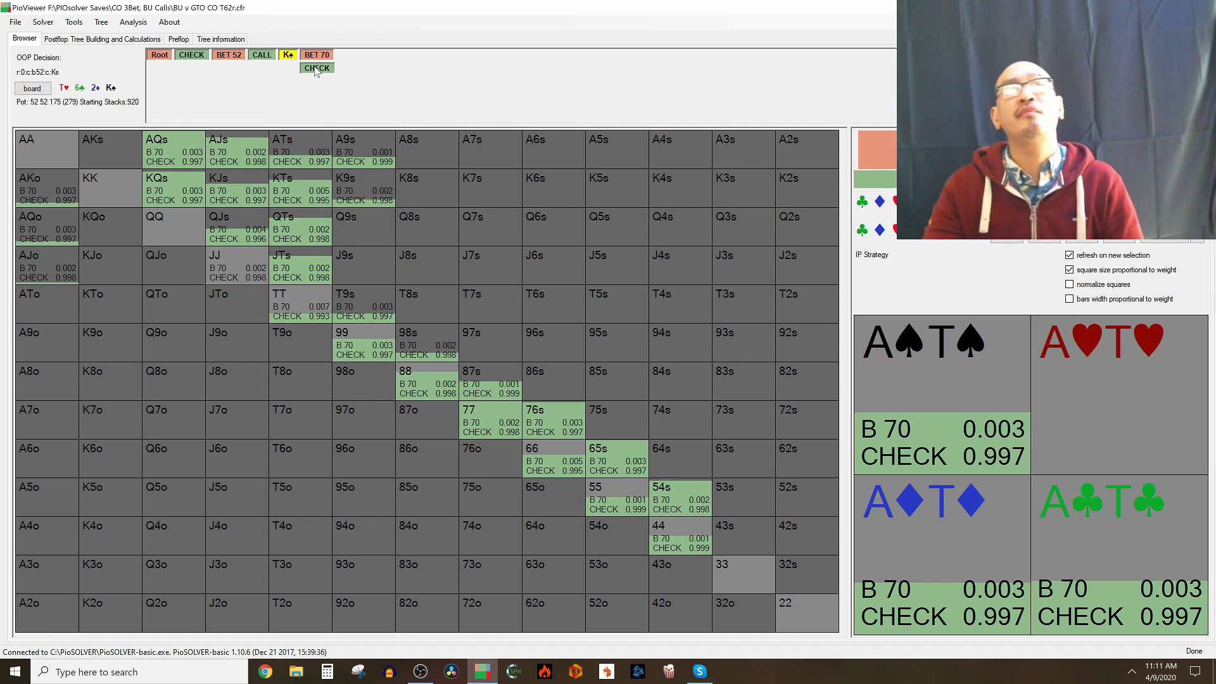
{"action": "left_click", "coordinate": [316, 69]}
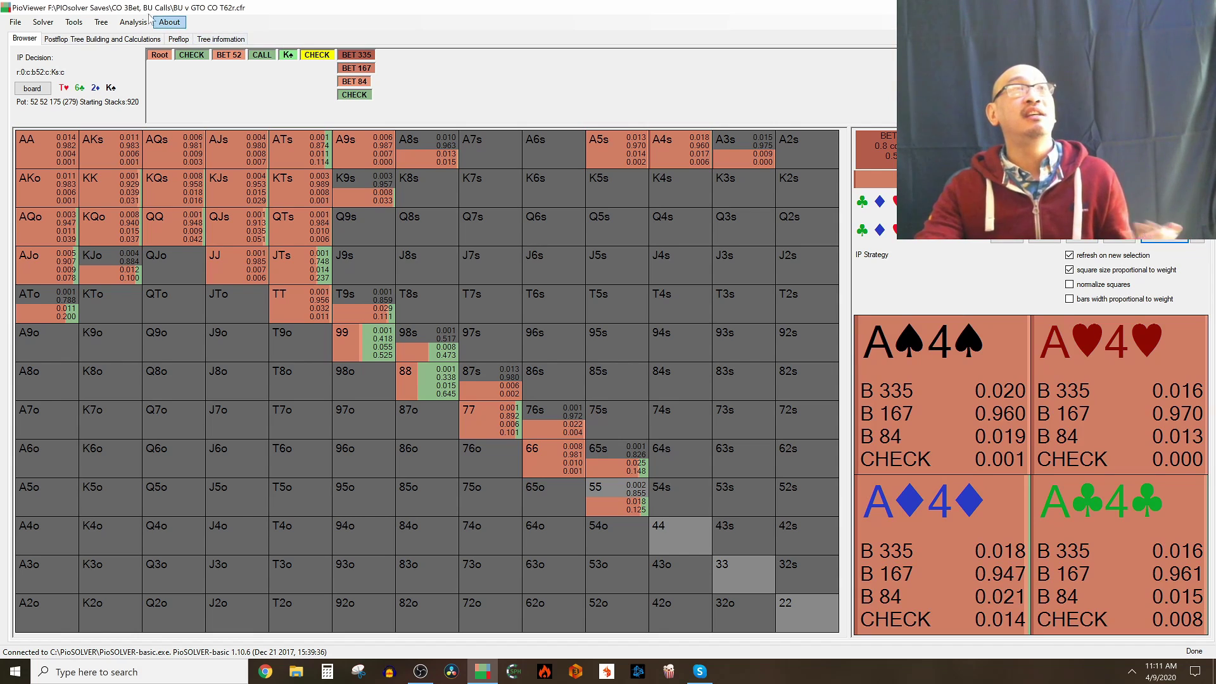
{"action": "left_click", "coordinate": [101, 23]}
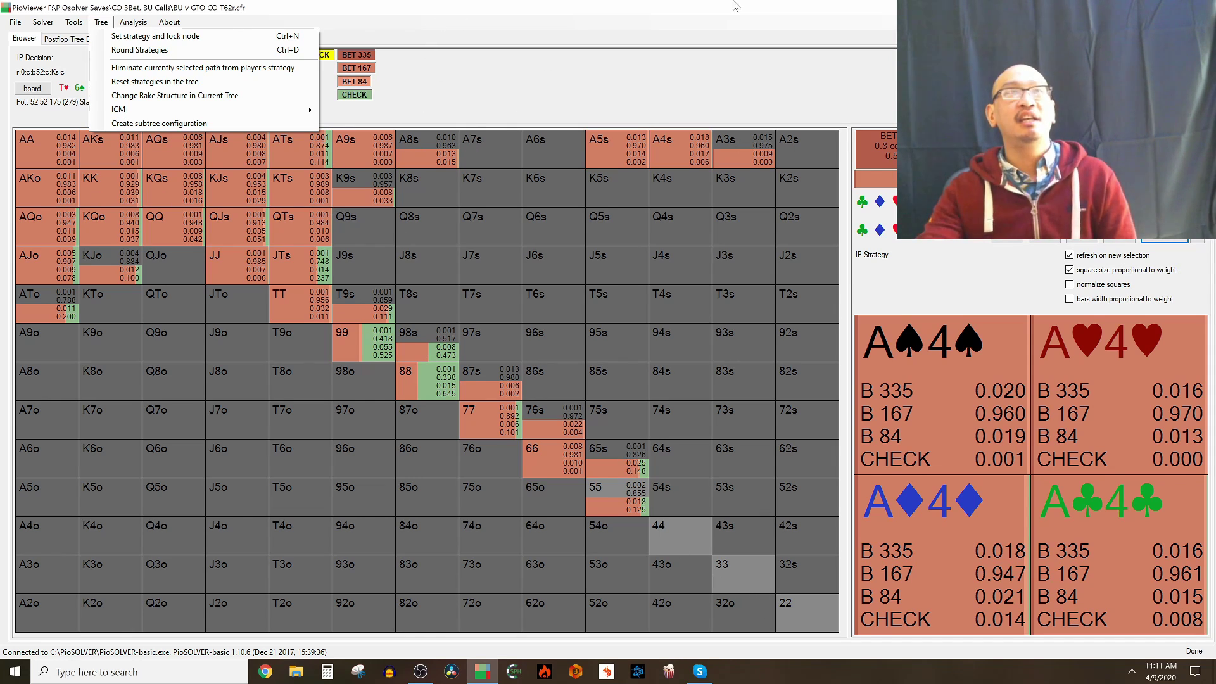
{"action": "left_click", "coordinate": [632, 7]}
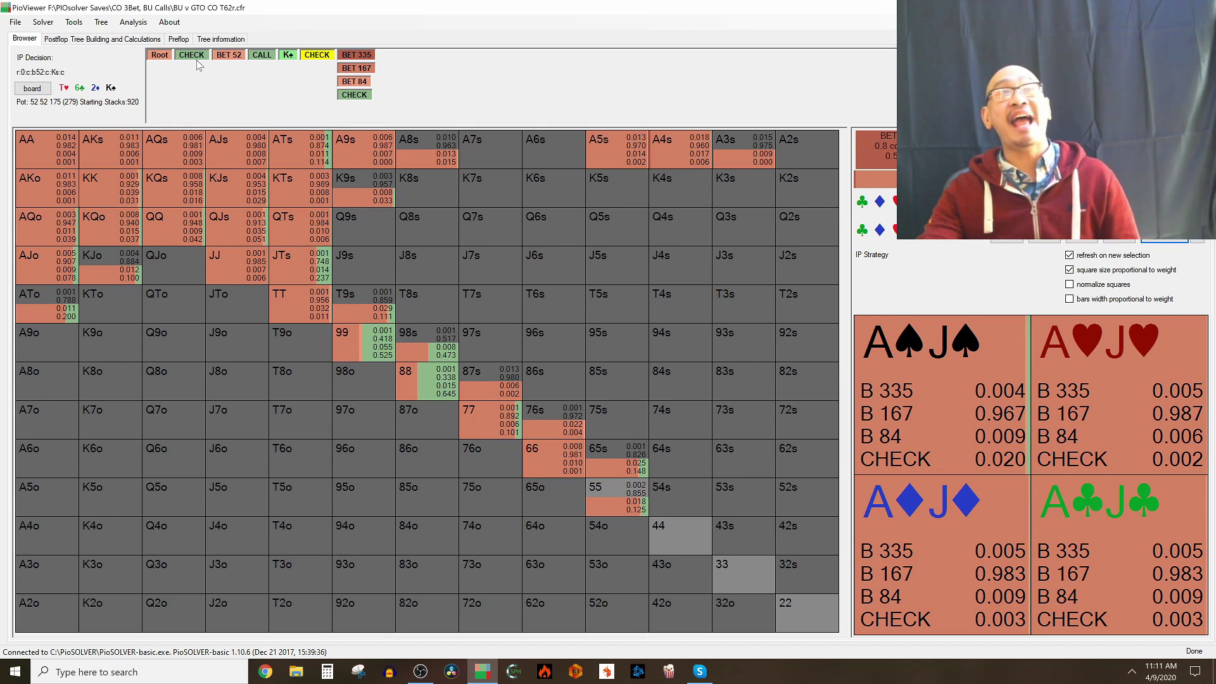
Create a subtree configuration from OOP's first decision on the king of spades turn after the 52 flop bet is called.
{"action": "left_click", "coordinate": [226, 57]}
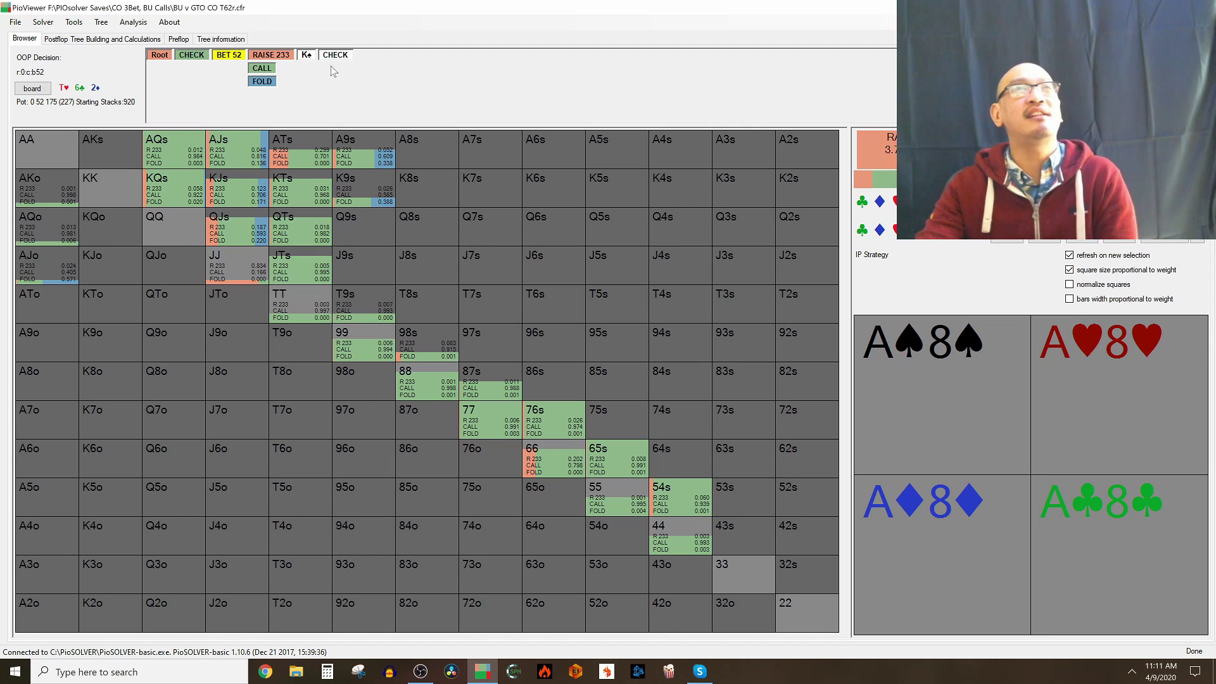
{"action": "left_click", "coordinate": [308, 60]}
{"action": "left_click", "coordinate": [101, 22]}
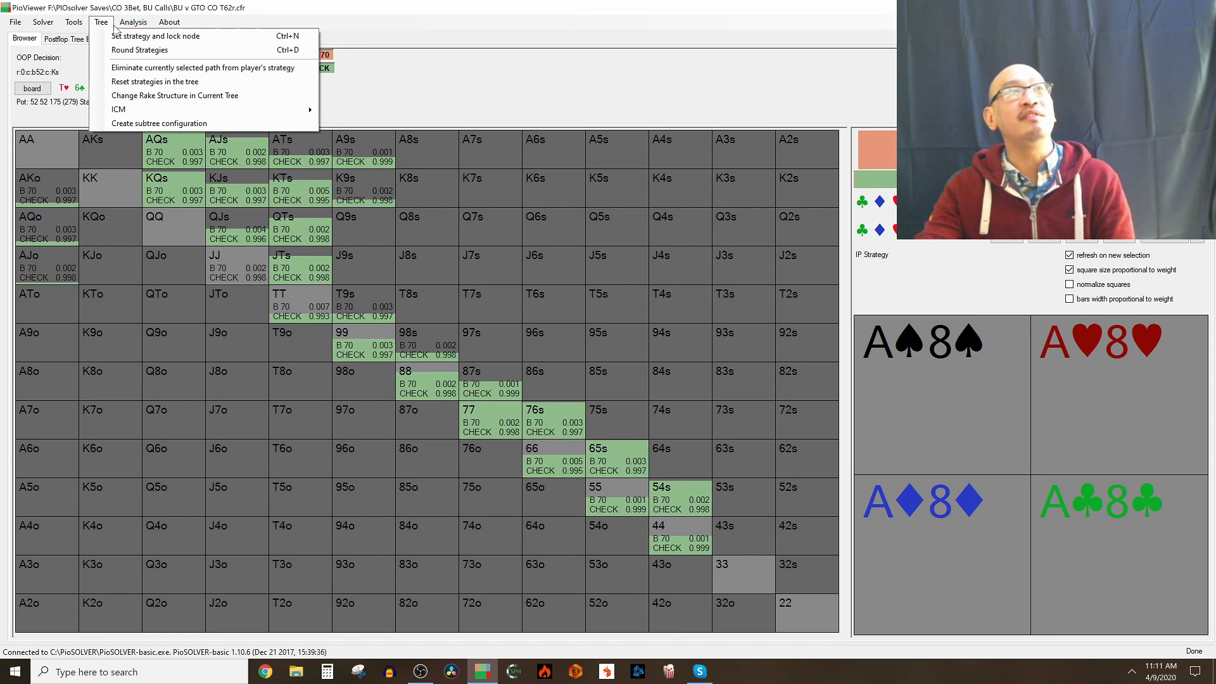
{"action": "left_click", "coordinate": [149, 122]}
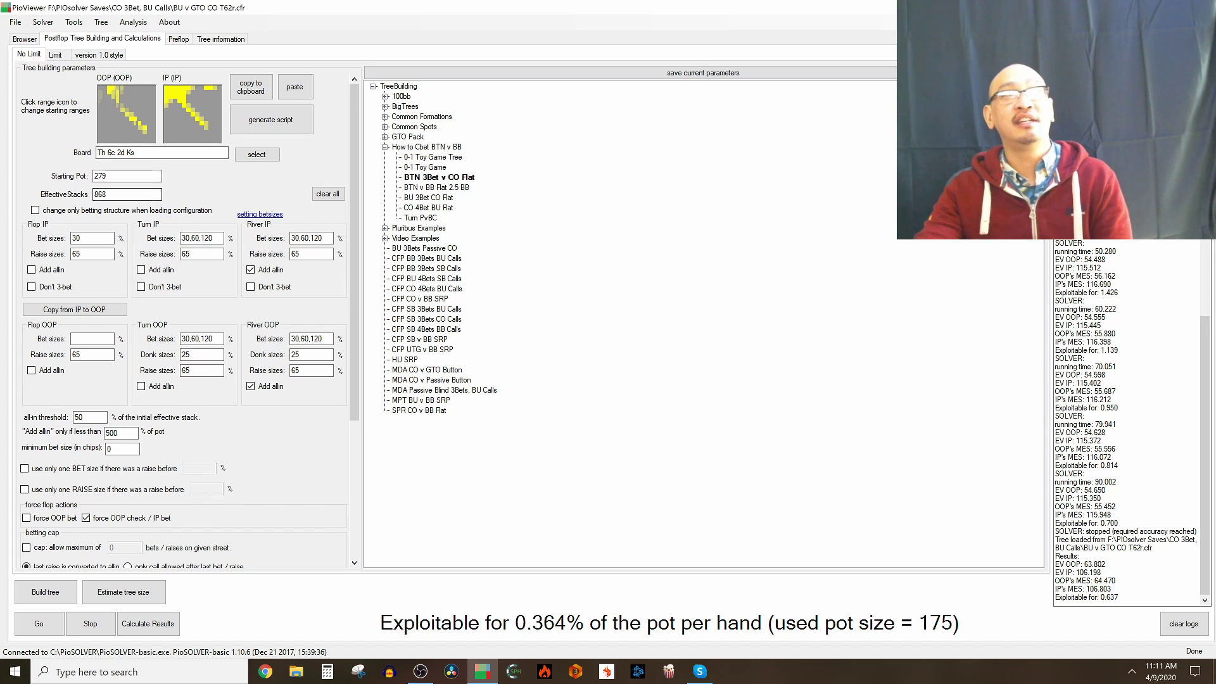
Review IP's and OOP's starting ranges for the Th 6c 2d Ks subtree, accepting each range as is.
{"action": "key", "text": "Tab"}
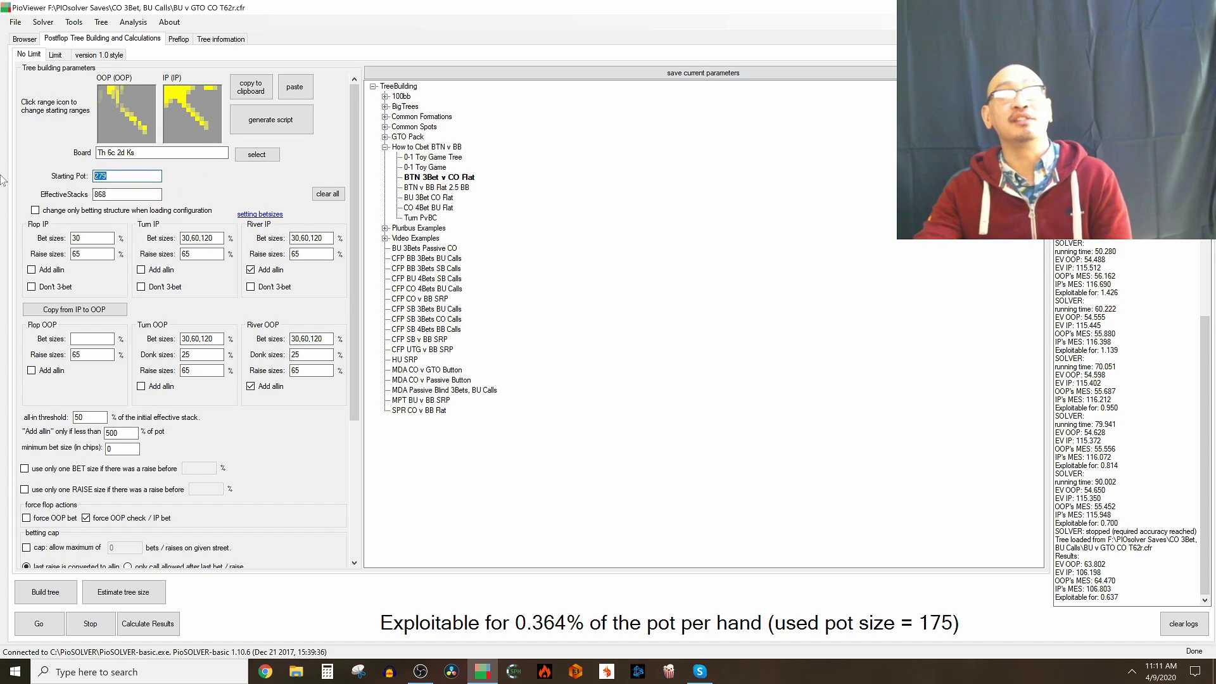
{"action": "left_click", "coordinate": [180, 122]}
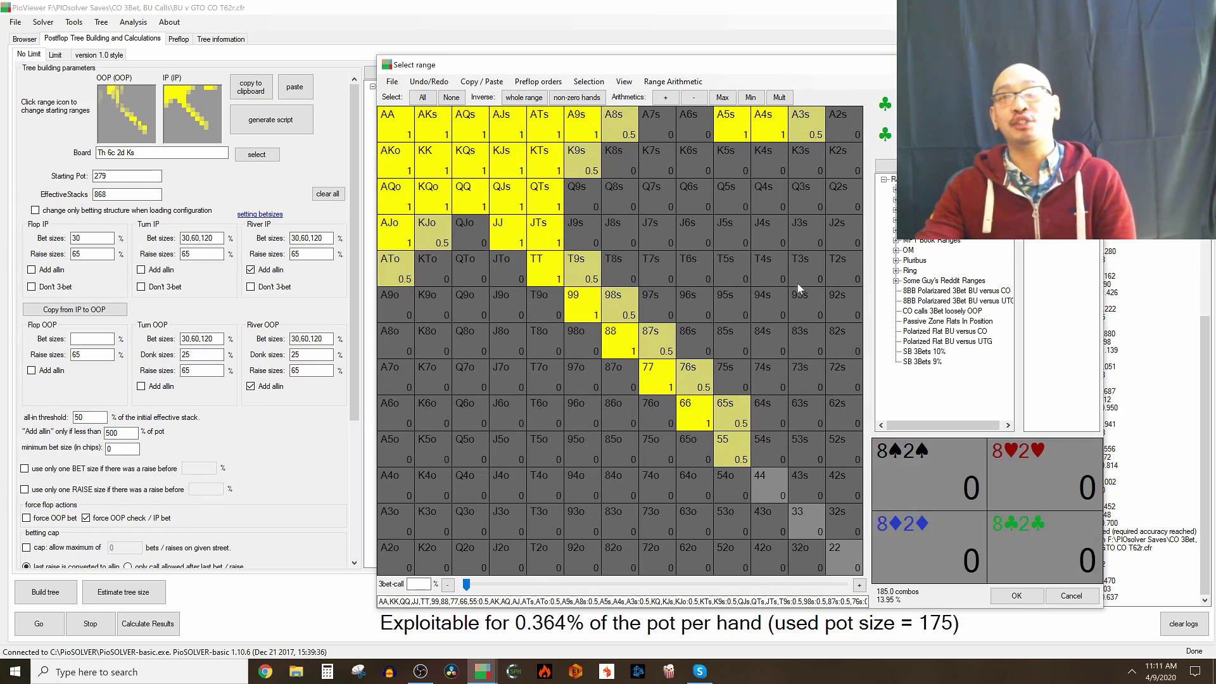
{"action": "left_click", "coordinate": [1017, 600]}
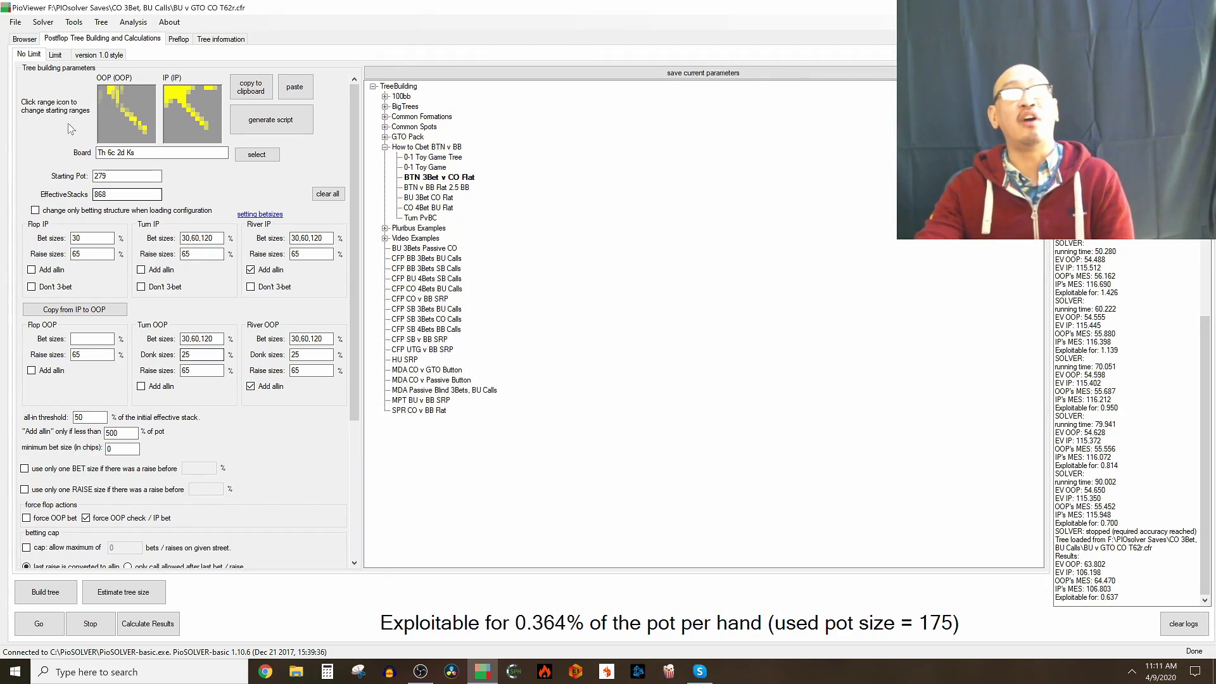
{"action": "left_click", "coordinate": [131, 126]}
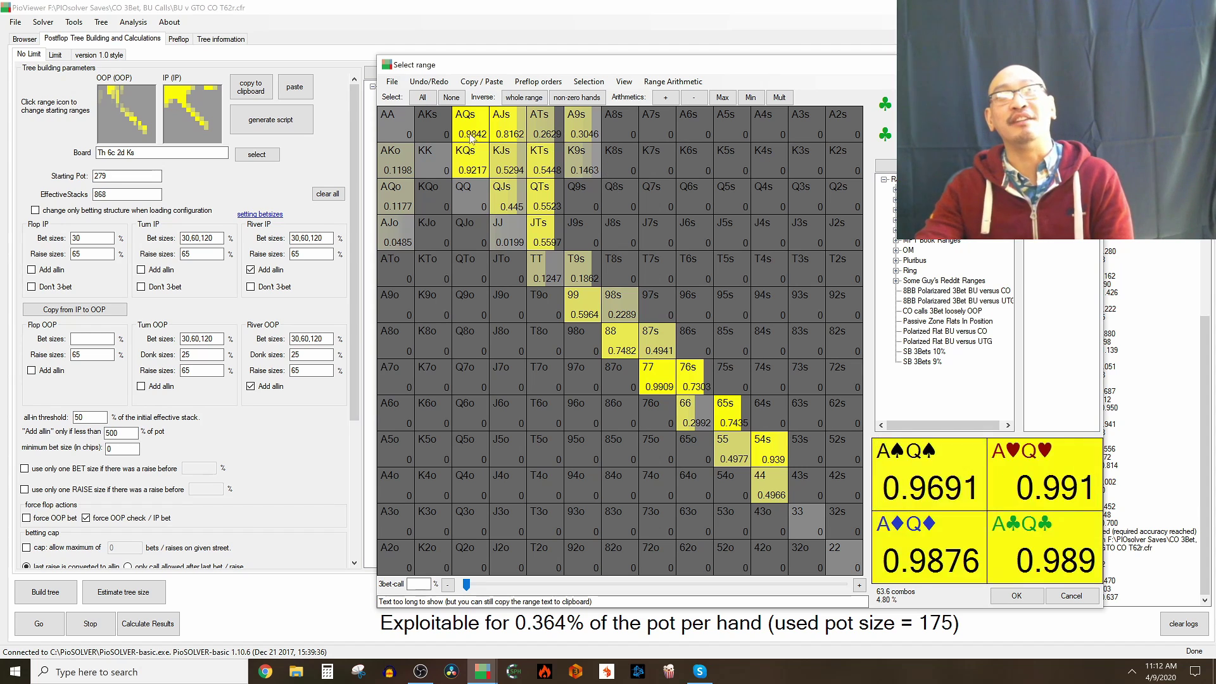
{"action": "left_click", "coordinate": [1012, 596]}
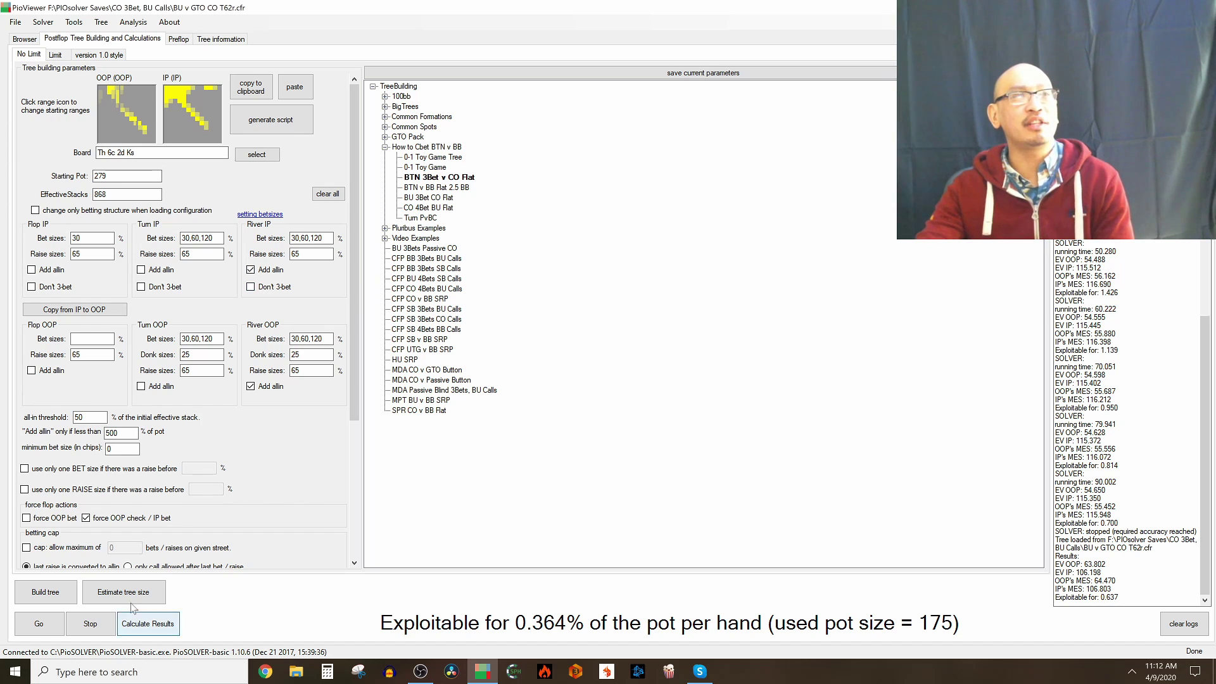
Disable the forced OOP check / IP bet option and set IP's turn bet sizes to 33,55,77.
{"action": "left_click", "coordinate": [129, 520]}
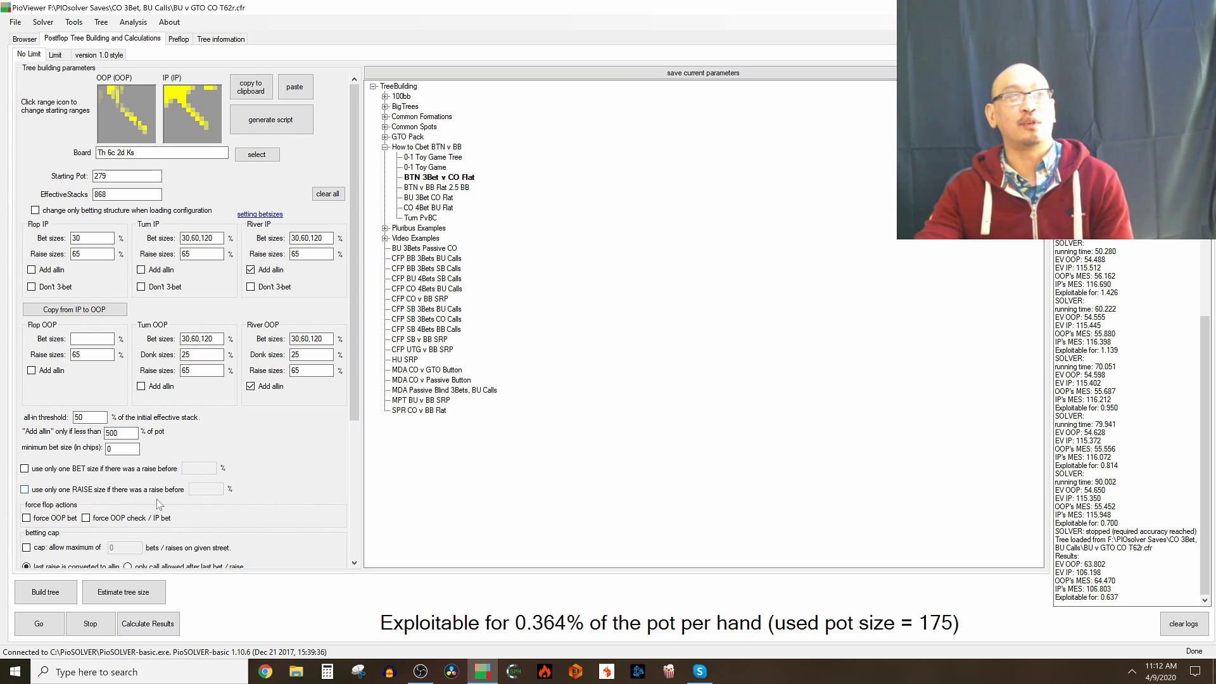
{"action": "key", "text": "Tab"}
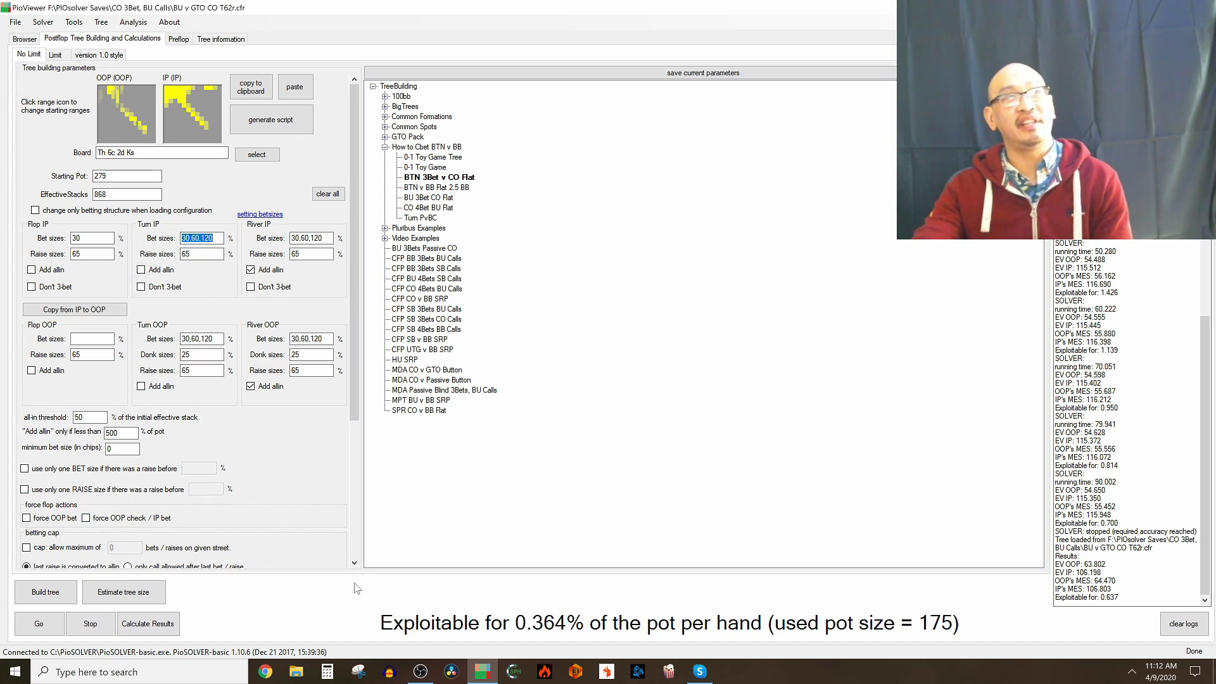
{"action": "type", "text": "33,55,77"}
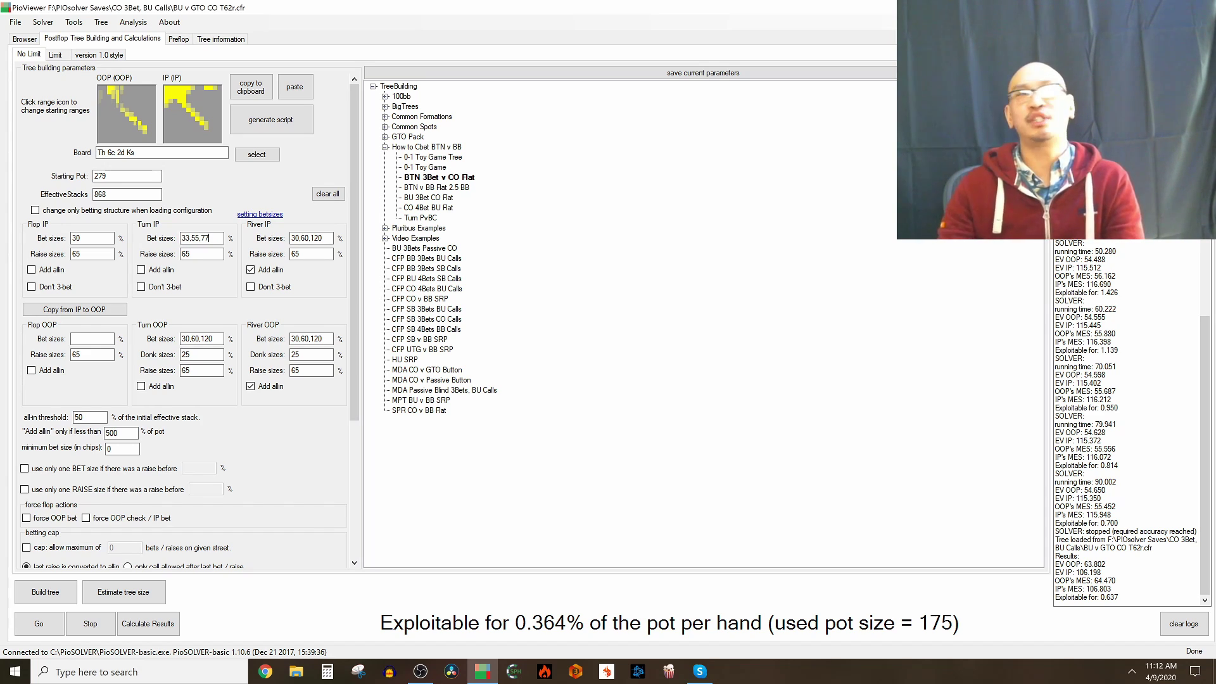
Build and solve the turn tree with the three IP bet sizes, and highlight IP's final EV in the log.
{"action": "left_click", "coordinate": [48, 592]}
{"action": "left_click", "coordinate": [40, 634]}
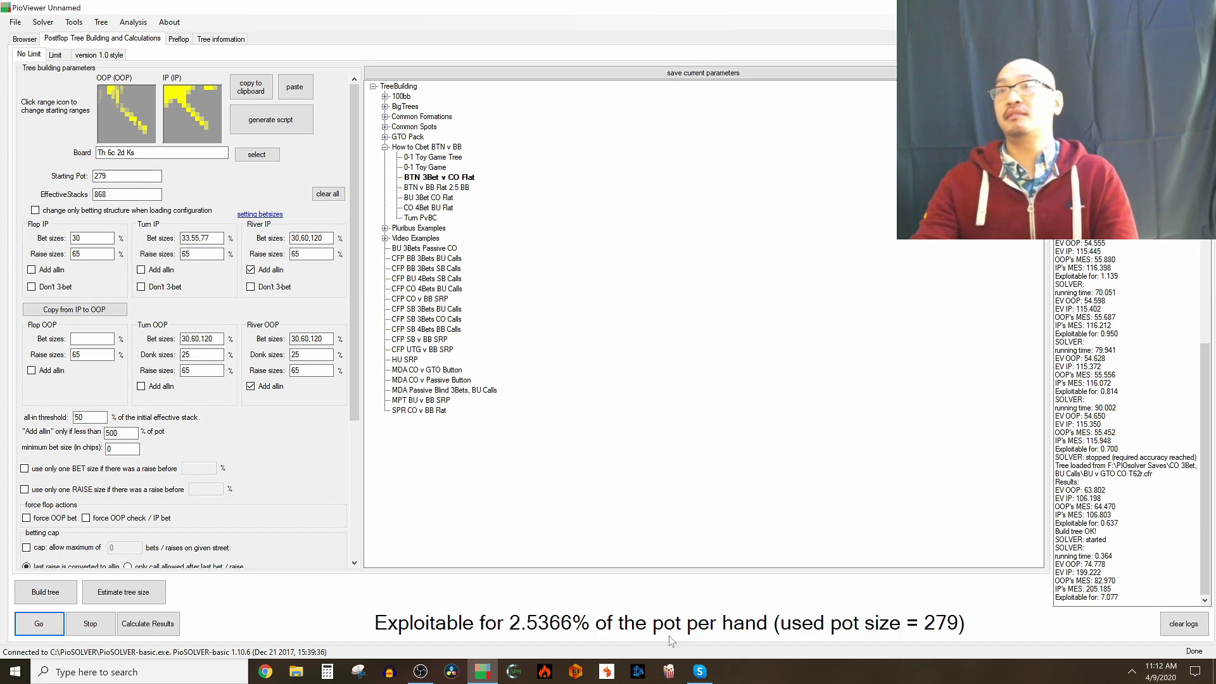
{"action": "left_click_drag", "start_coordinate": [1102, 563], "coordinate": [1055, 564]}
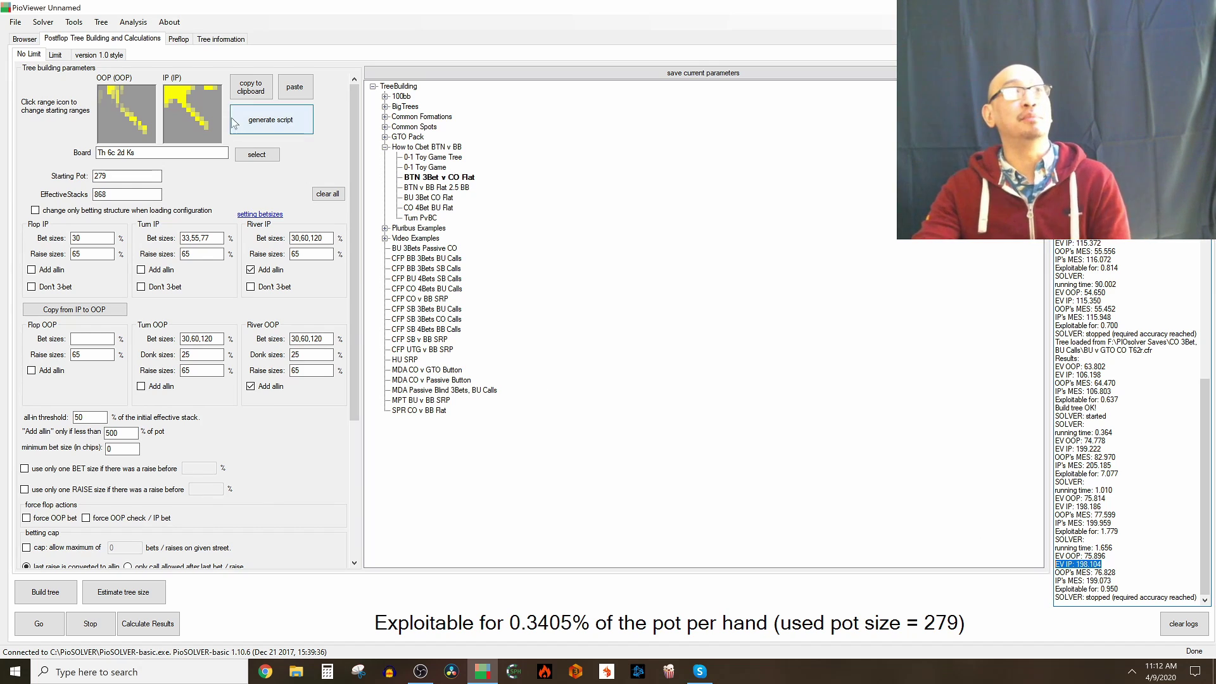
Browse the solved tree to examine OOP's root strategy and IP's turn strategy after OOP checks.
{"action": "left_click", "coordinate": [23, 40]}
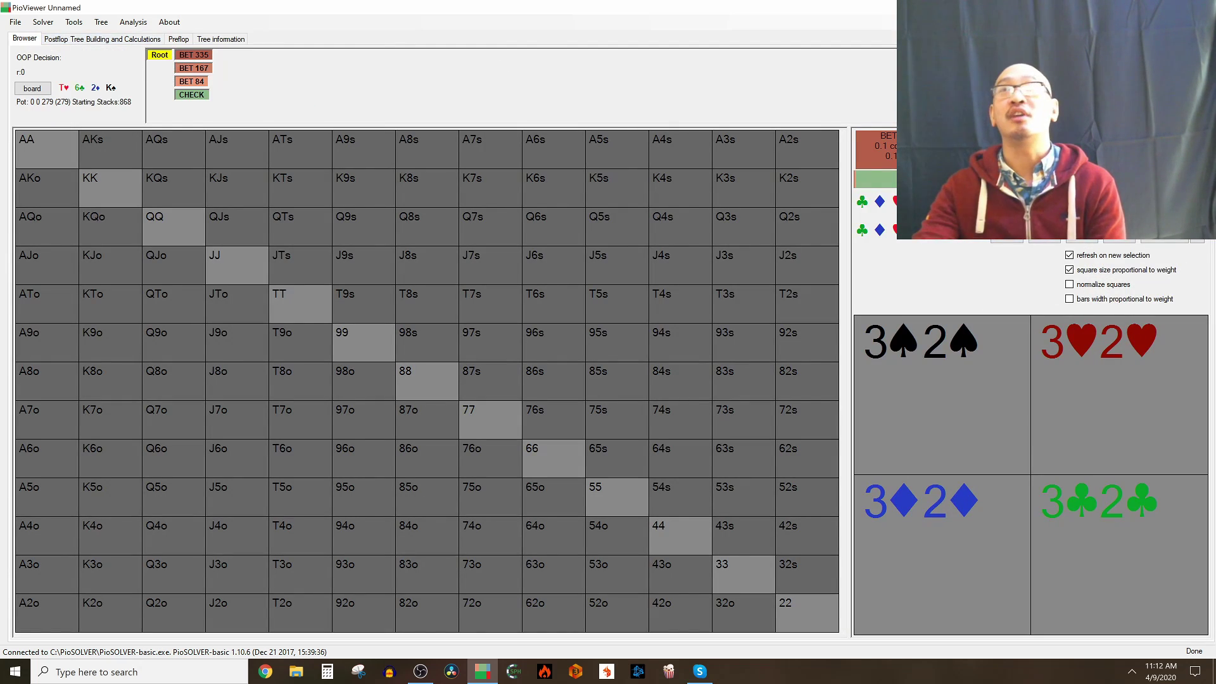
{"action": "left_click", "coordinate": [1164, 243]}
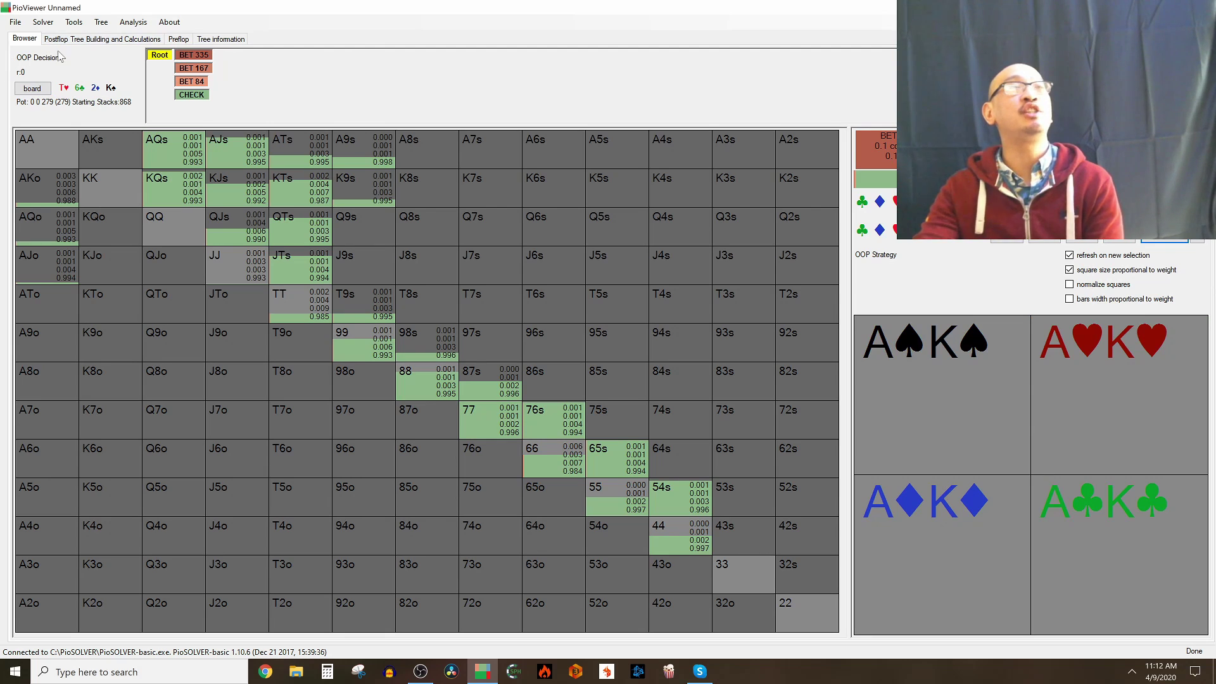
{"action": "left_click", "coordinate": [187, 95]}
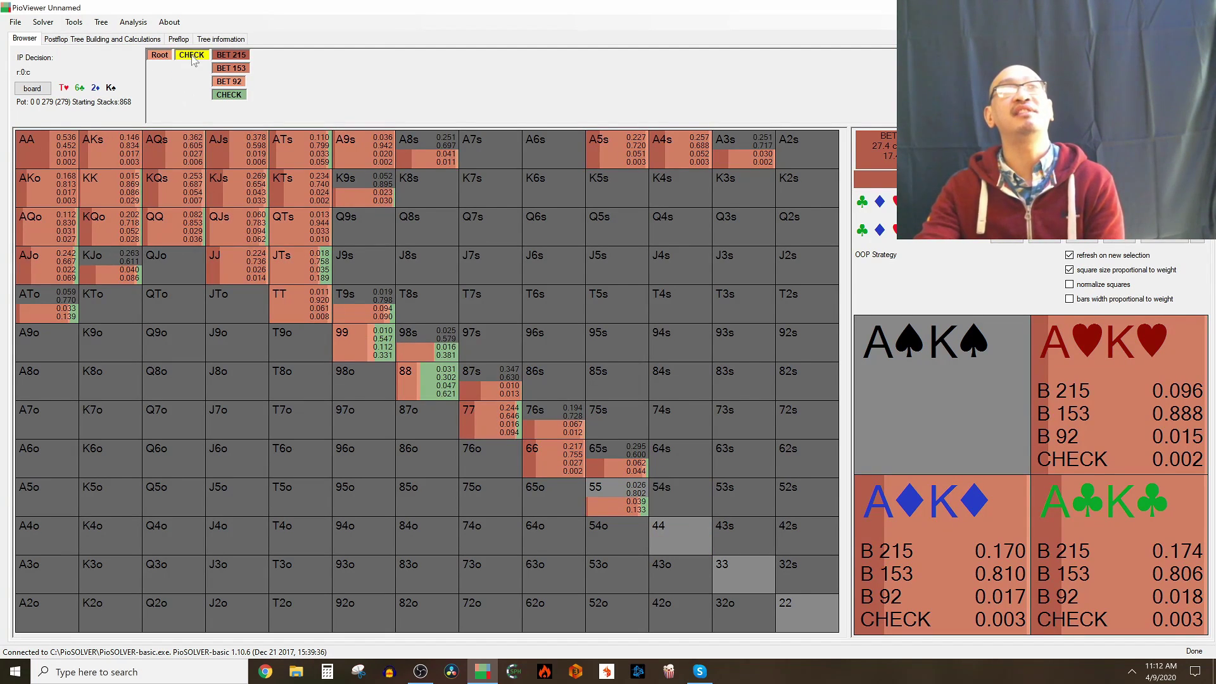
{"action": "left_click", "coordinate": [160, 55]}
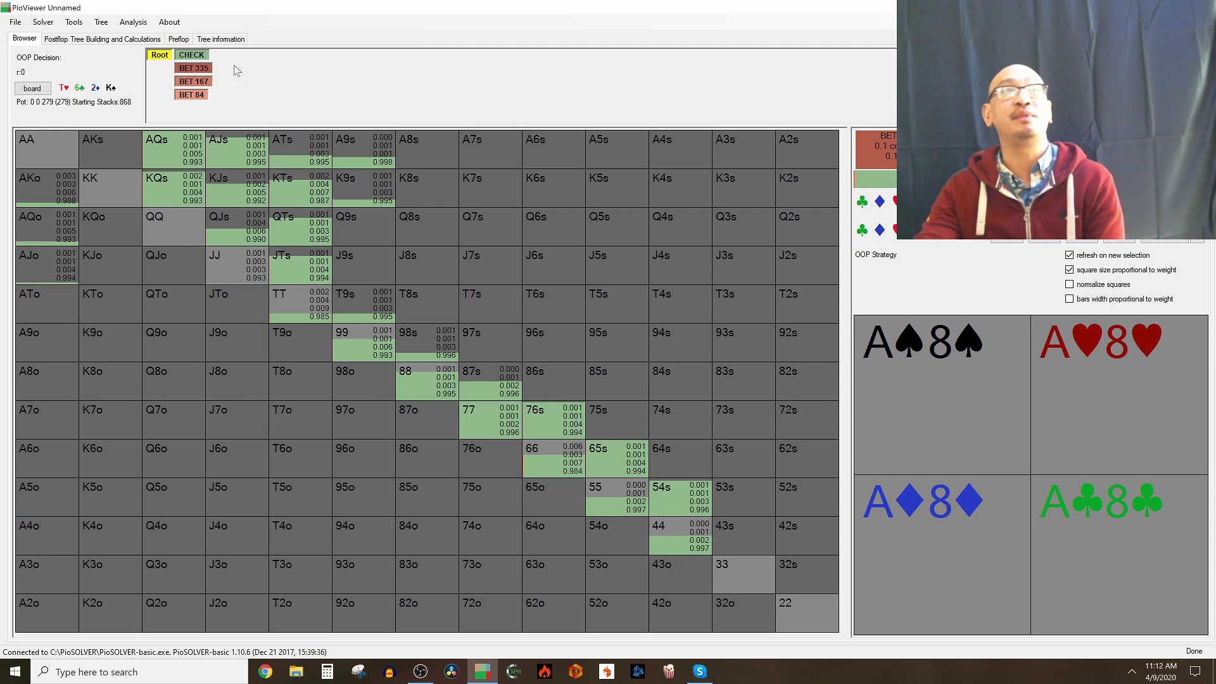
{"action": "left_click", "coordinate": [203, 58]}
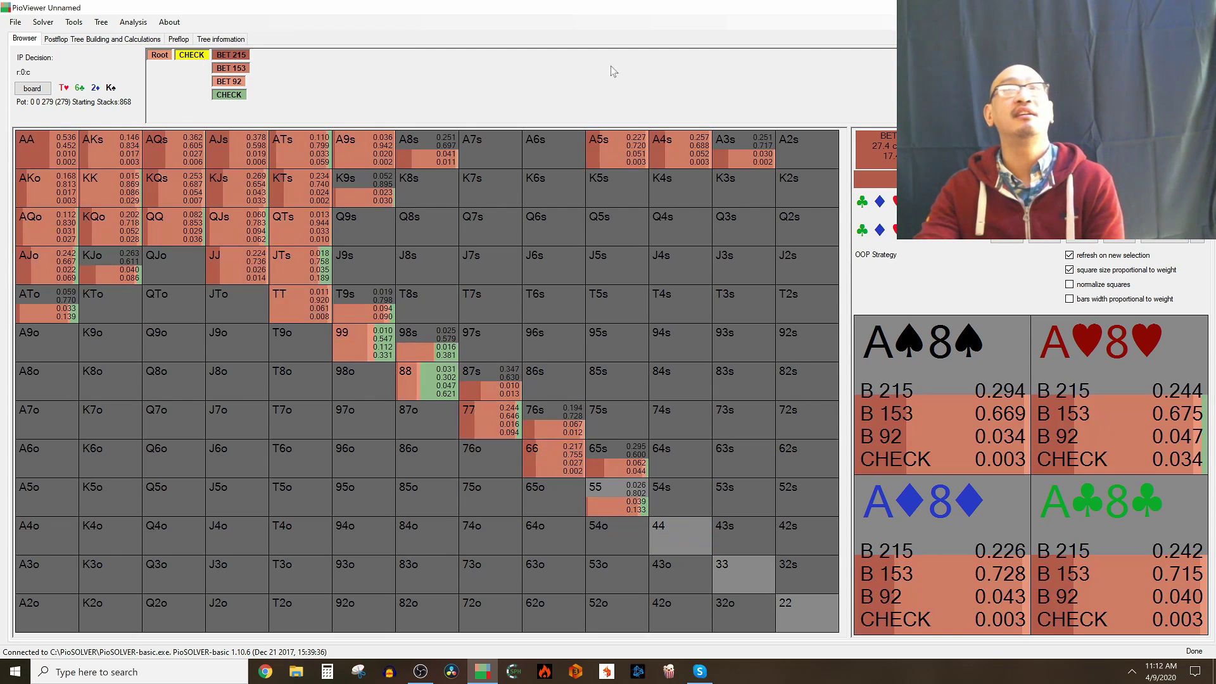
{"action": "left_click", "coordinate": [1164, 243]}
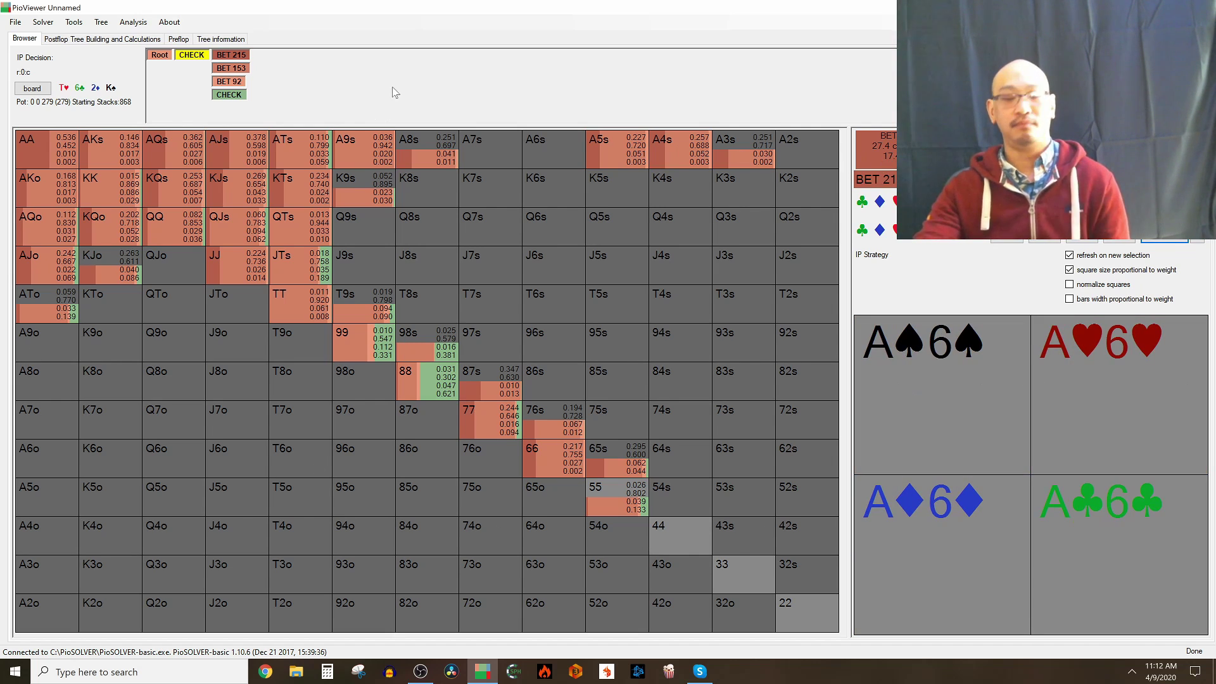
Restrict IP's turn bet size to 50 and enable the forced OOP check / IP bet option.
{"action": "left_click", "coordinate": [102, 39]}
{"action": "double_click", "coordinate": [201, 237]}
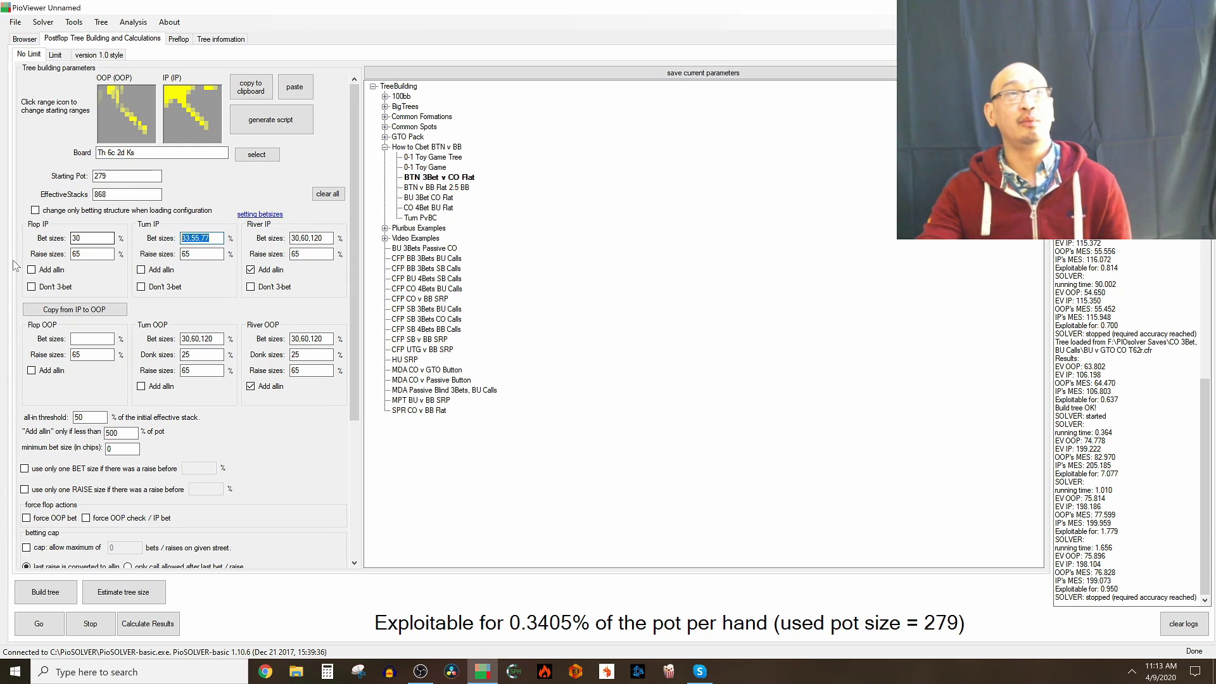
{"action": "type", "text": "50"}
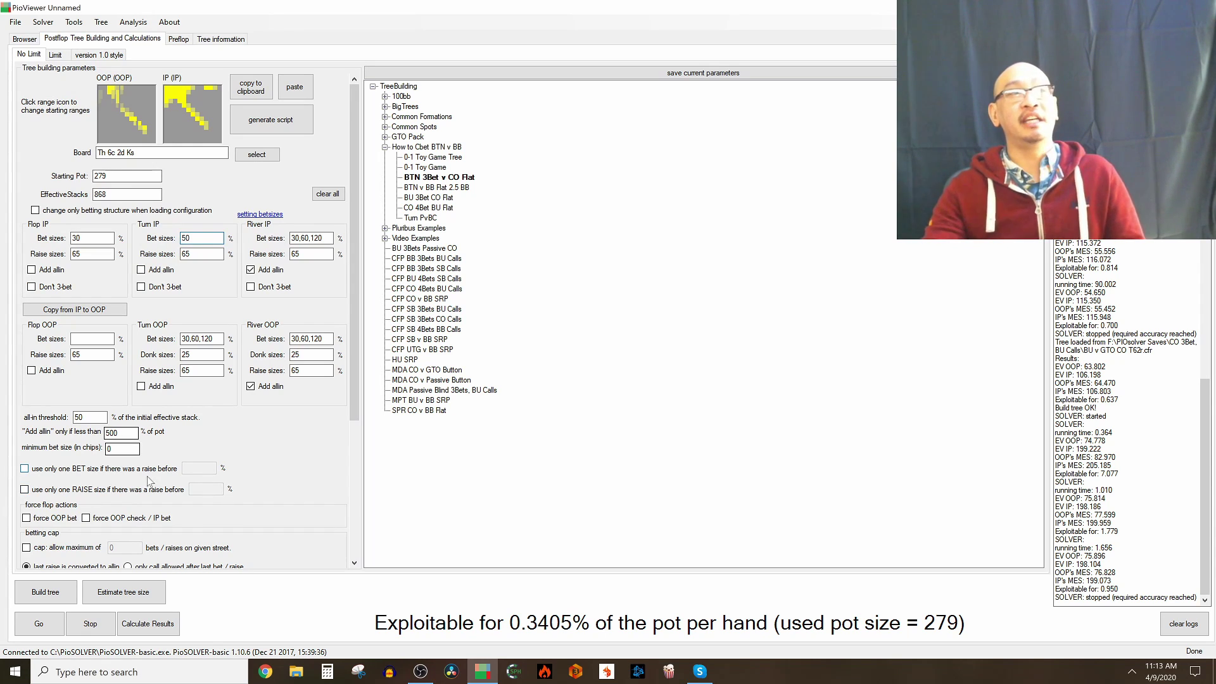
{"action": "left_click", "coordinate": [131, 518]}
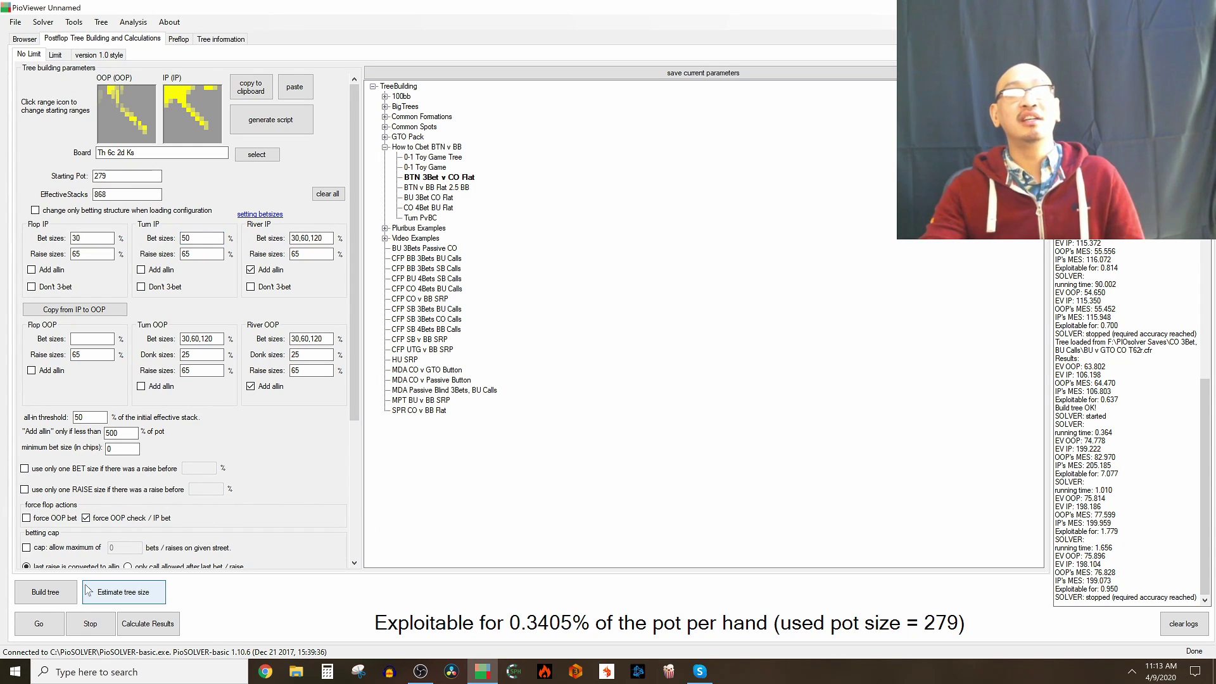
Build and solve the tree with the single 50% turn bet, and compare IP's EV with the three-size solution in the log.
{"action": "left_click", "coordinate": [52, 589]}
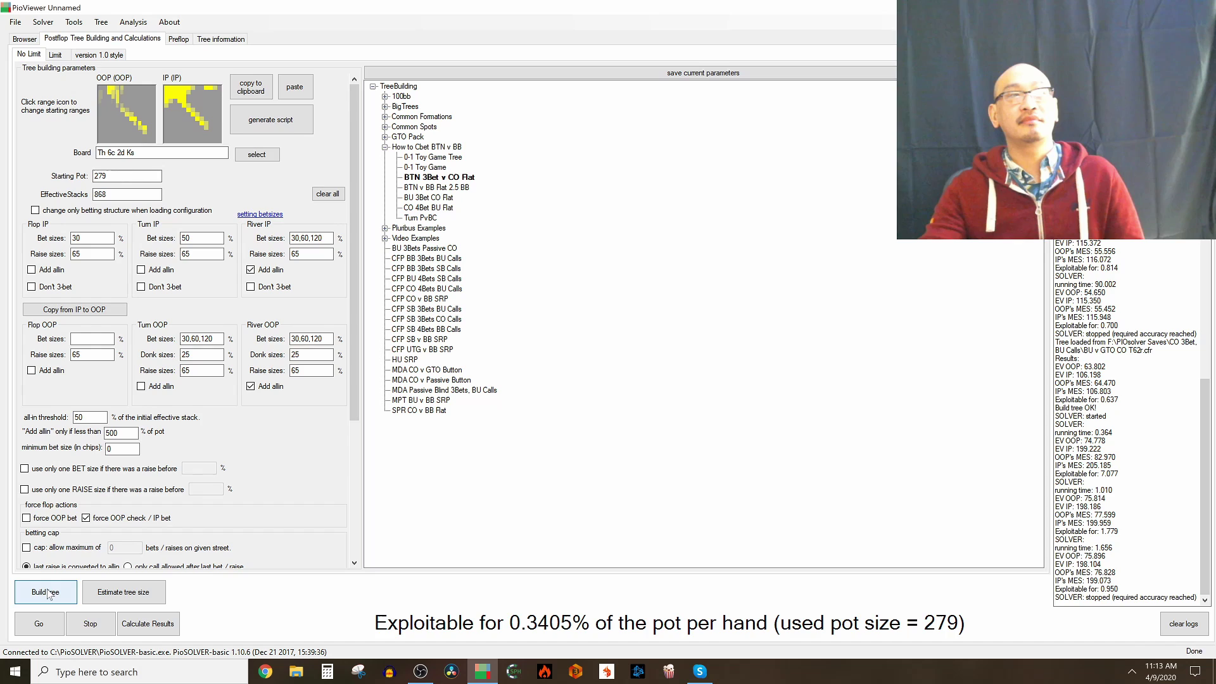
{"action": "left_click", "coordinate": [40, 624]}
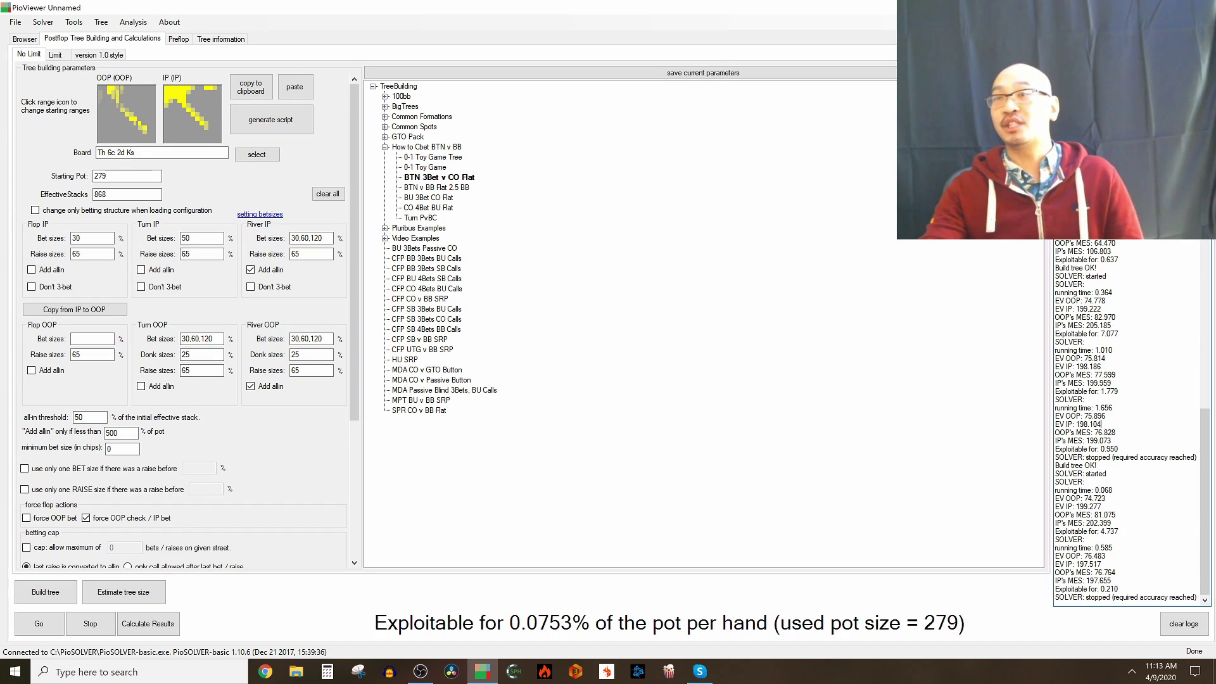
{"action": "left_click_drag", "start_coordinate": [1102, 424], "coordinate": [1055, 424]}
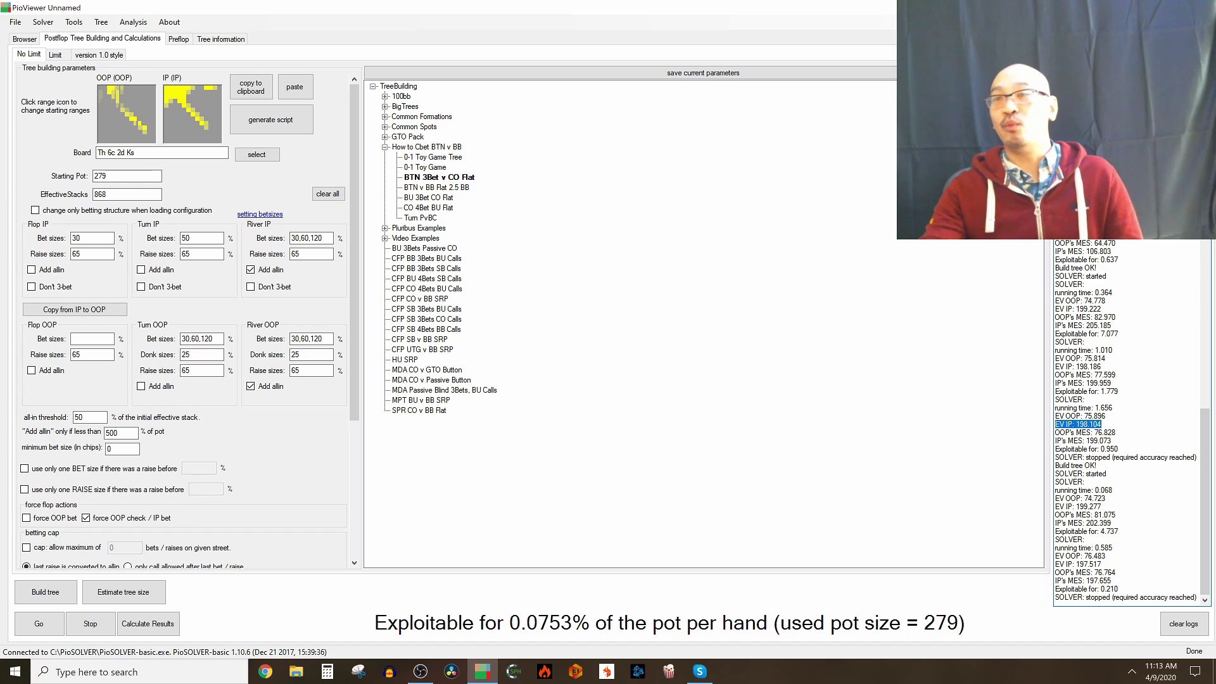
{"action": "left_click_drag", "start_coordinate": [1102, 564], "coordinate": [1055, 563]}
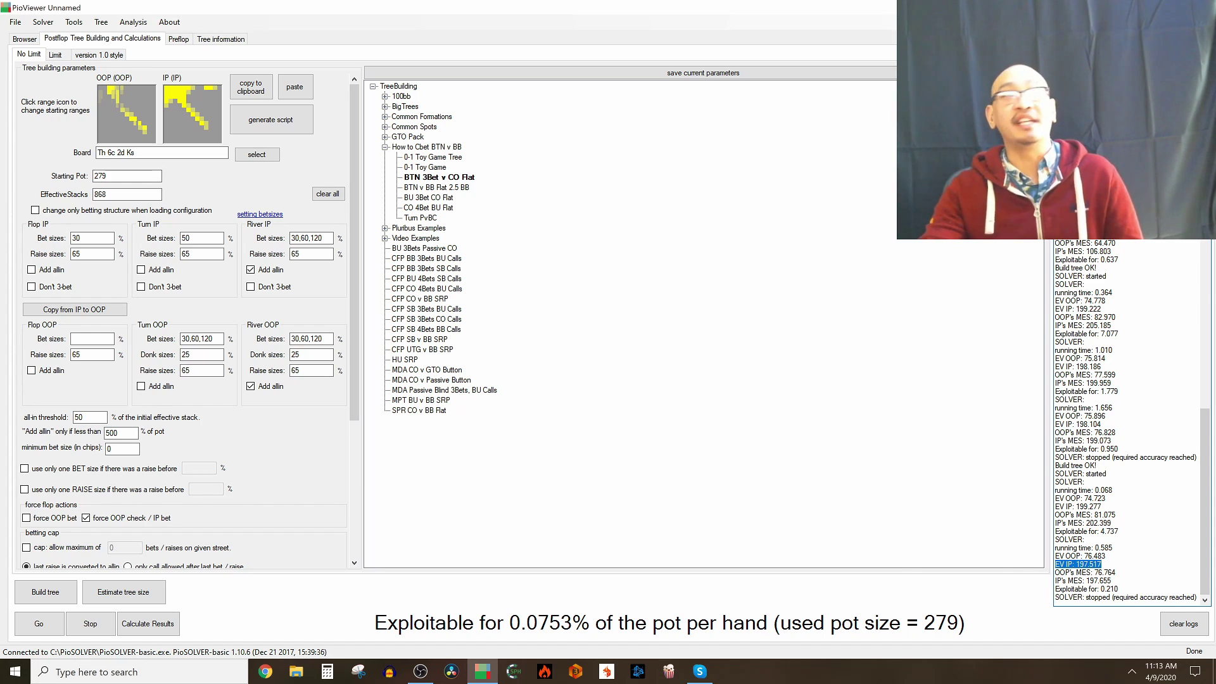
{"action": "double_click", "coordinate": [127, 176]}
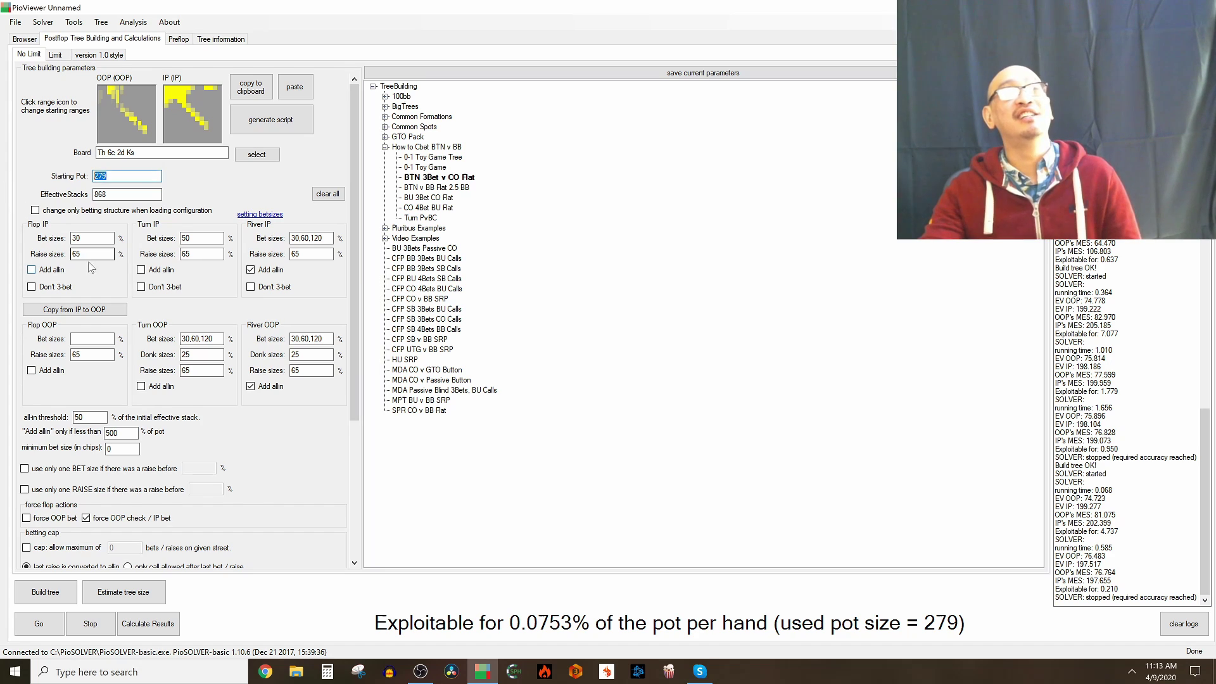
{"action": "type", "text": "279"}
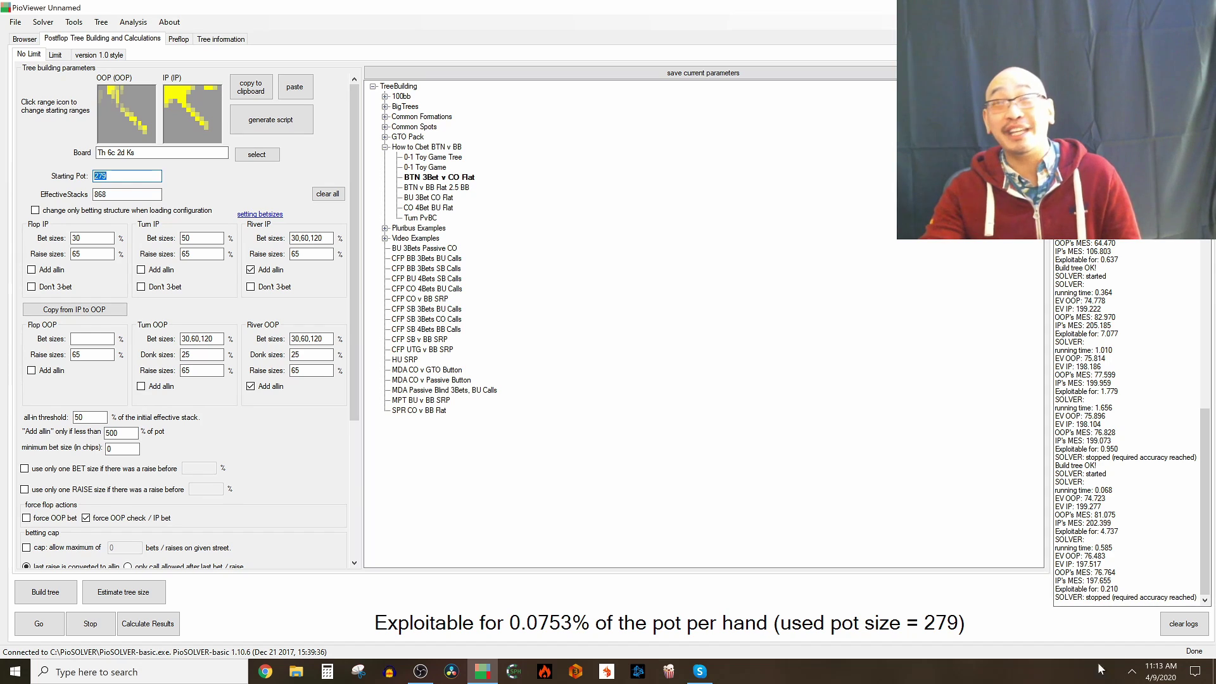
Set IP's turn bet size to 45, then rebuild and solve the tree.
{"action": "left_click_drag", "start_coordinate": [195, 238], "coordinate": [113, 241]}
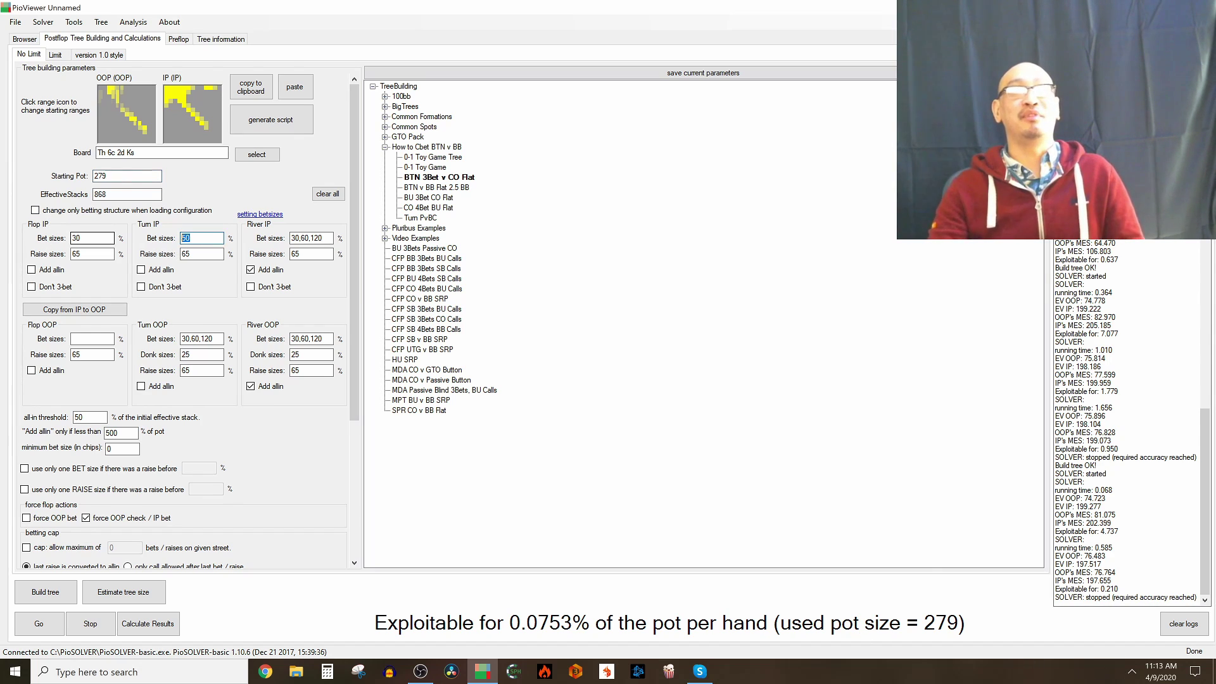
{"action": "type", "text": "45"}
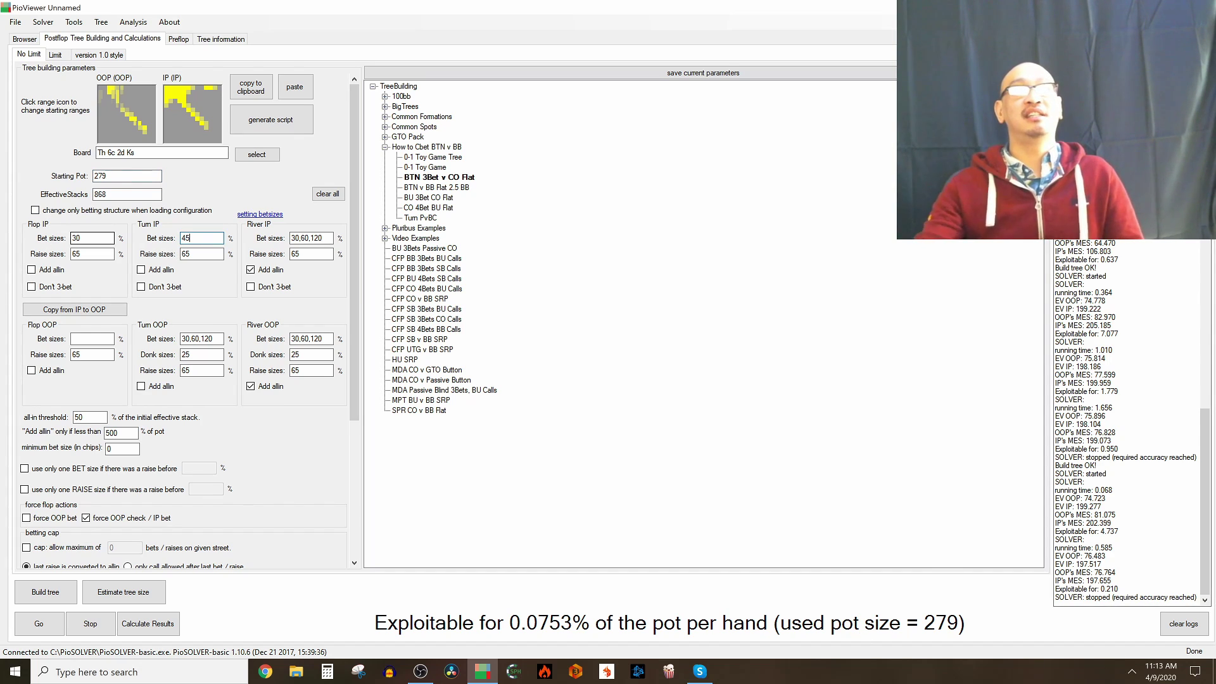
{"action": "left_click", "coordinate": [44, 592]}
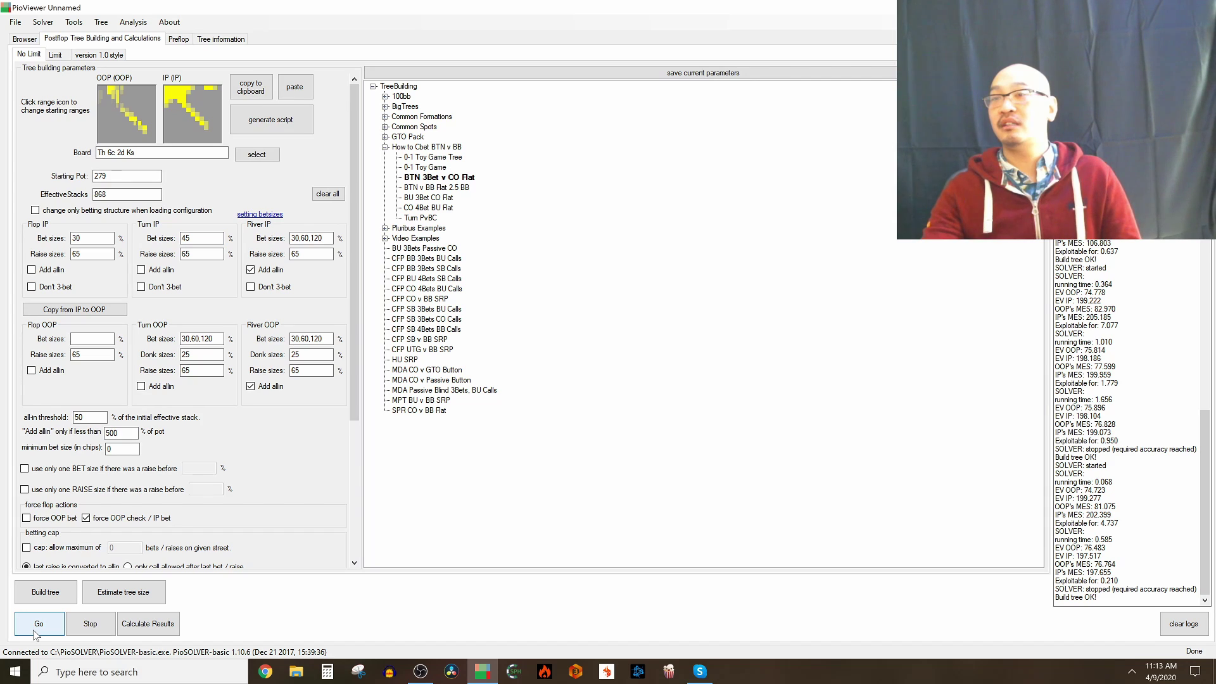
{"action": "left_click", "coordinate": [36, 628]}
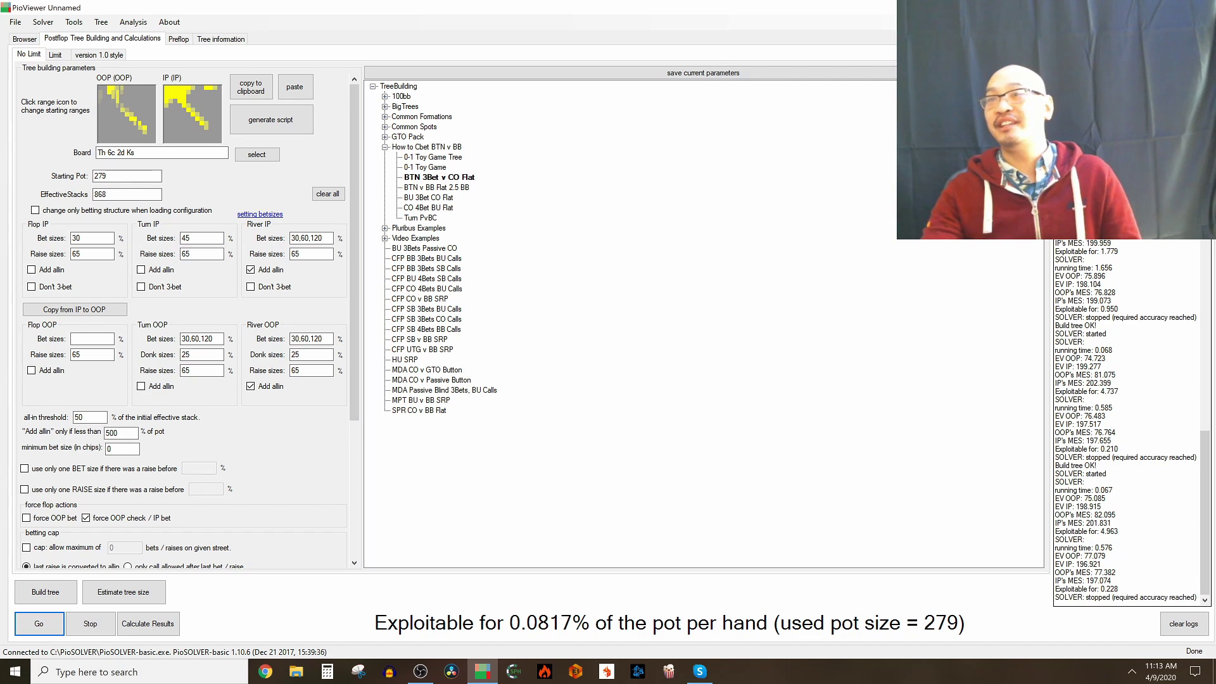
Set IP's turn bet size to 55, rebuild and solve the tree, and highlight IP's final EV in the log.
{"action": "double_click", "coordinate": [187, 238]}
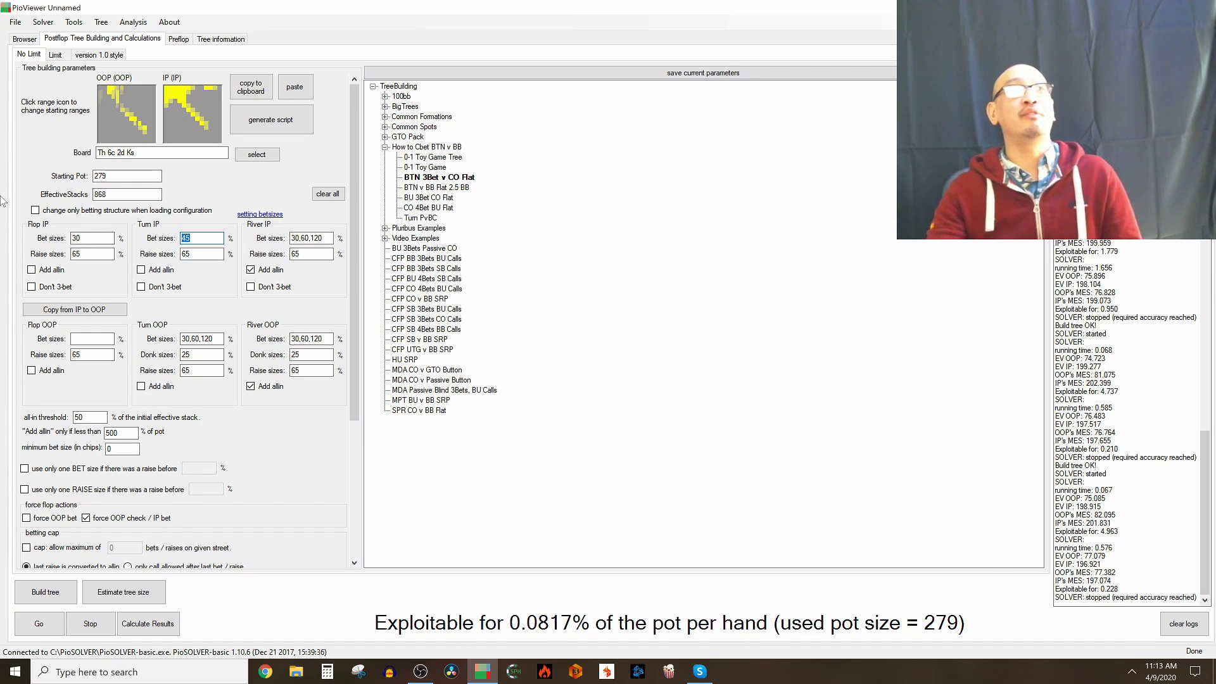
{"action": "type", "text": "55"}
{"action": "left_click", "coordinate": [44, 593]}
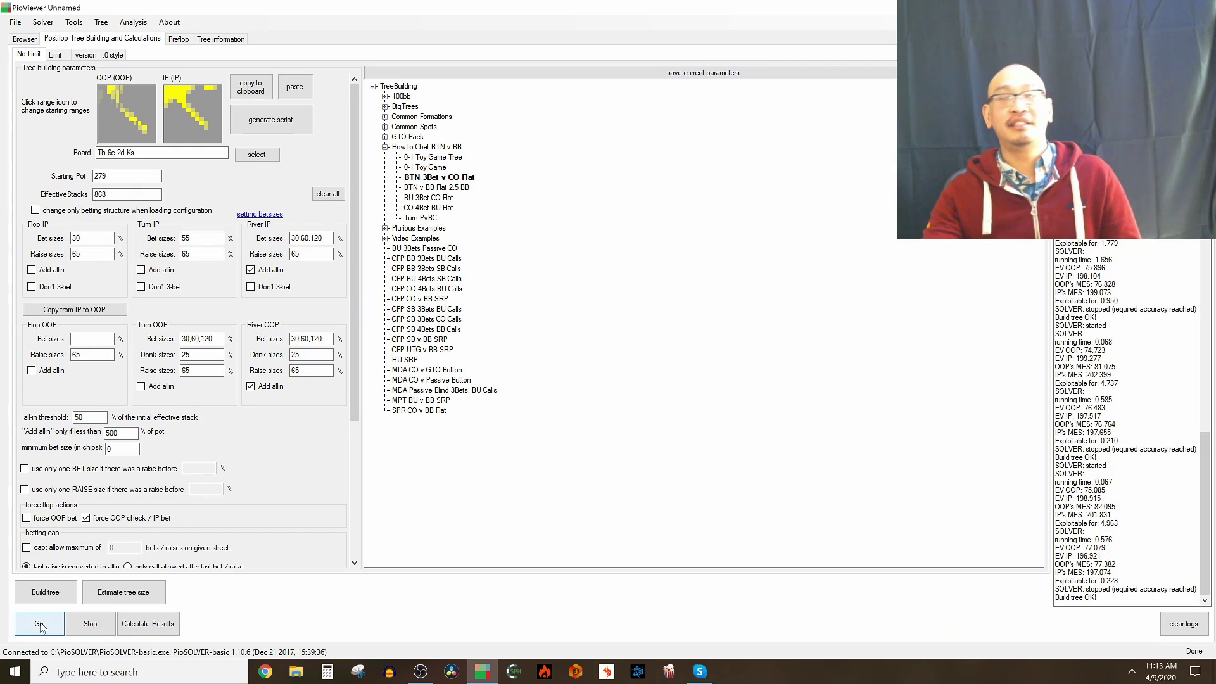
{"action": "left_click", "coordinate": [39, 625]}
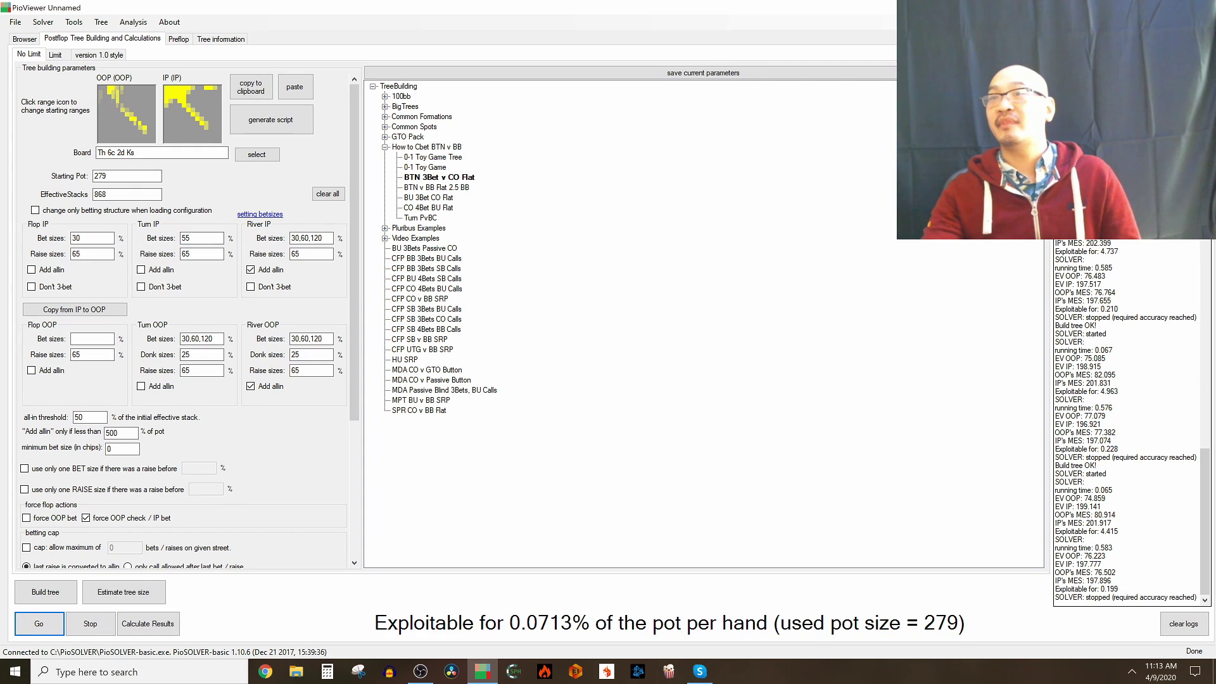
{"action": "left_click_drag", "start_coordinate": [1105, 564], "coordinate": [1026, 567]}
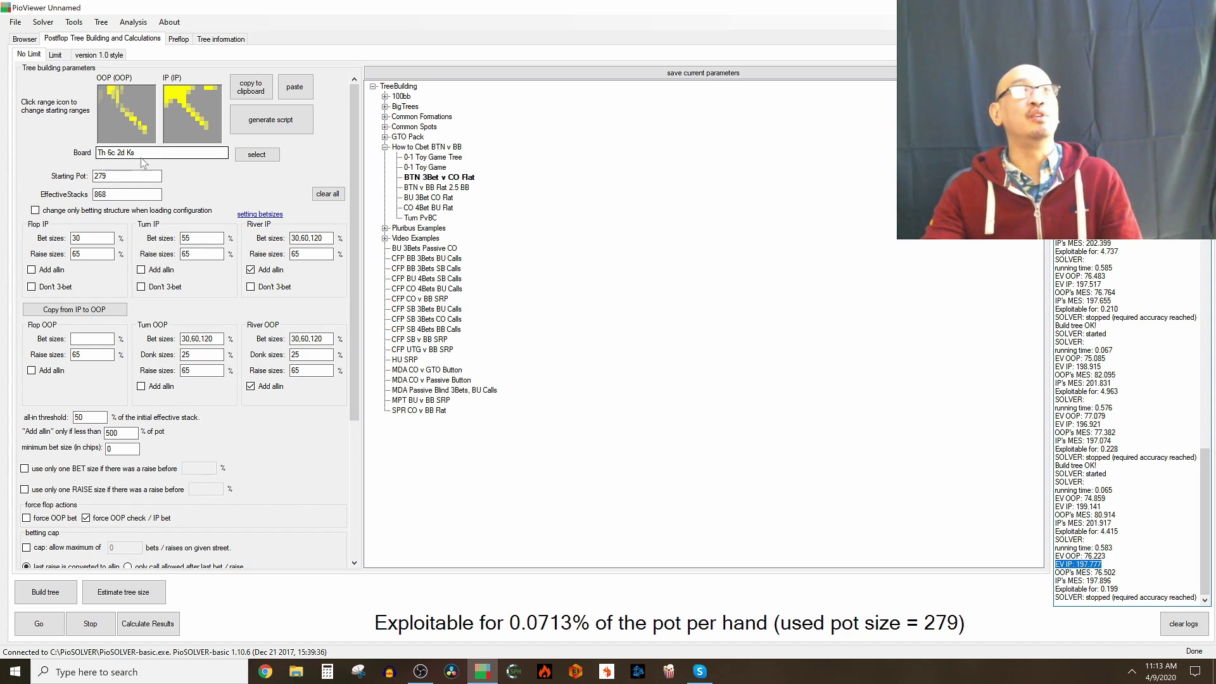
Change the turn card on the board to Kh and set IP's turn bet sizes to 44,55,66.
{"action": "left_click_drag", "start_coordinate": [136, 152], "coordinate": [131, 153]}
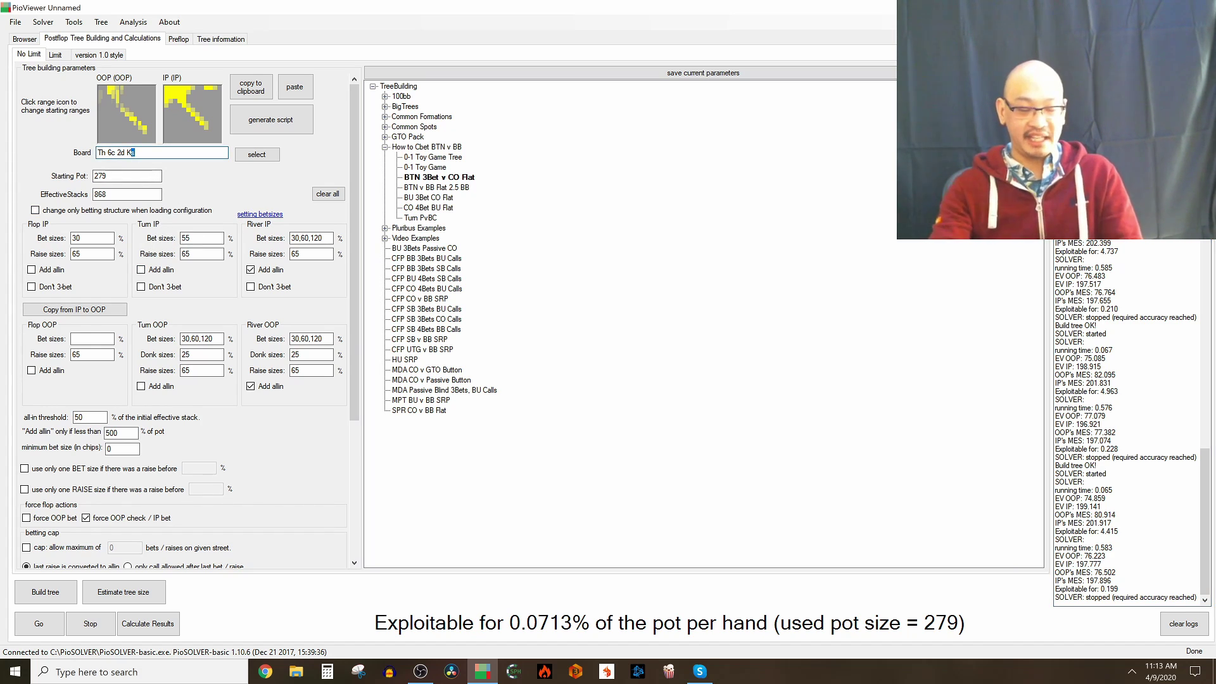
{"action": "type", "text": "h"}
{"action": "left_click_drag", "start_coordinate": [196, 238], "coordinate": [0, 240]}
{"action": "type", "text": "44,55,66"}
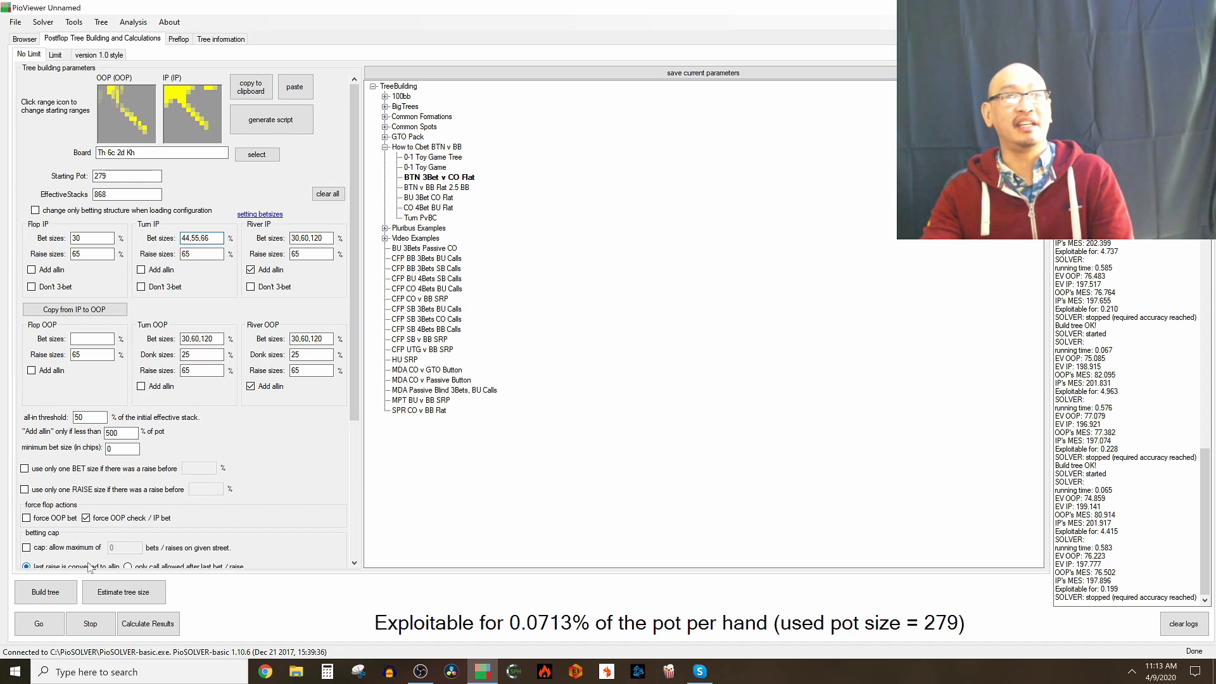
Set IP's turn bet sizes to 44,55,88, disable force OOP check / IP bet, and build and solve the tree.
{"action": "double_click", "coordinate": [204, 238]}
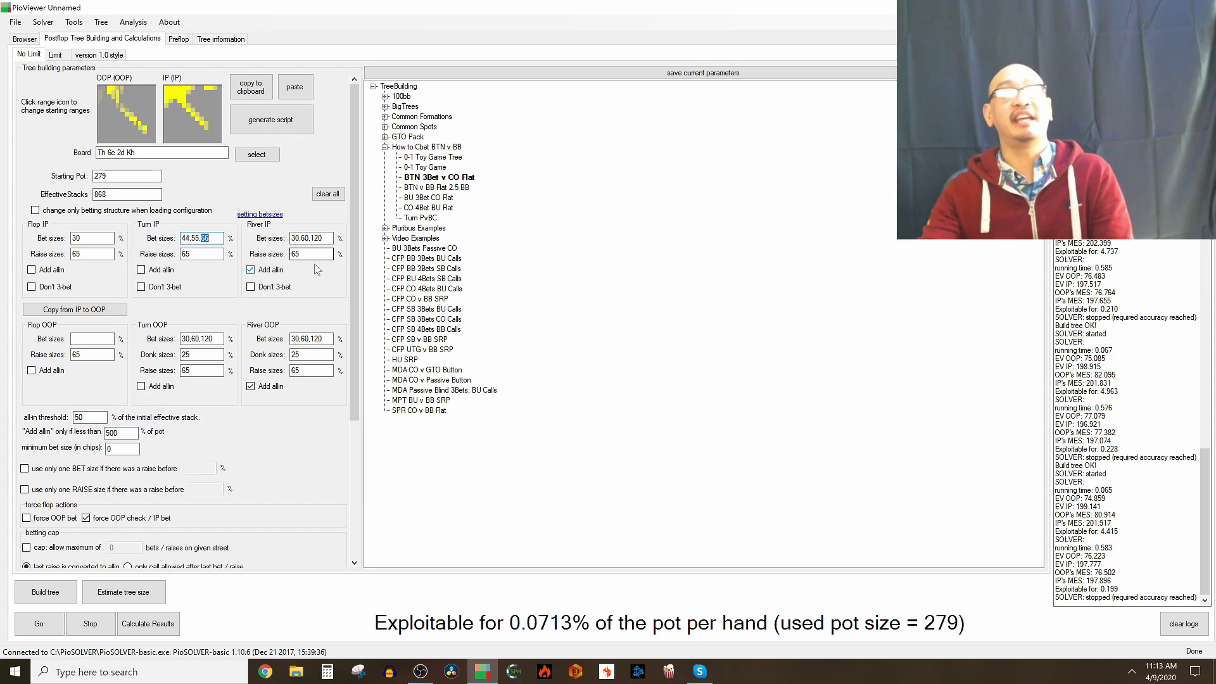
{"action": "type", "text": "88"}
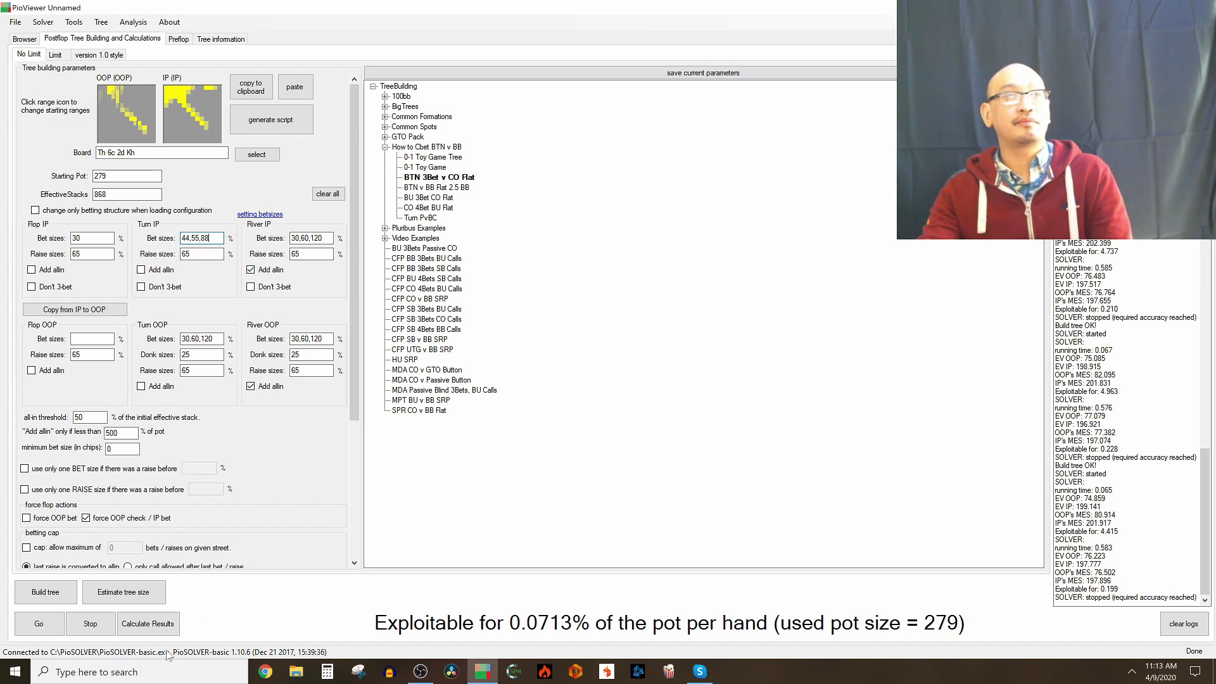
{"action": "left_click", "coordinate": [166, 519]}
{"action": "left_click", "coordinate": [50, 594]}
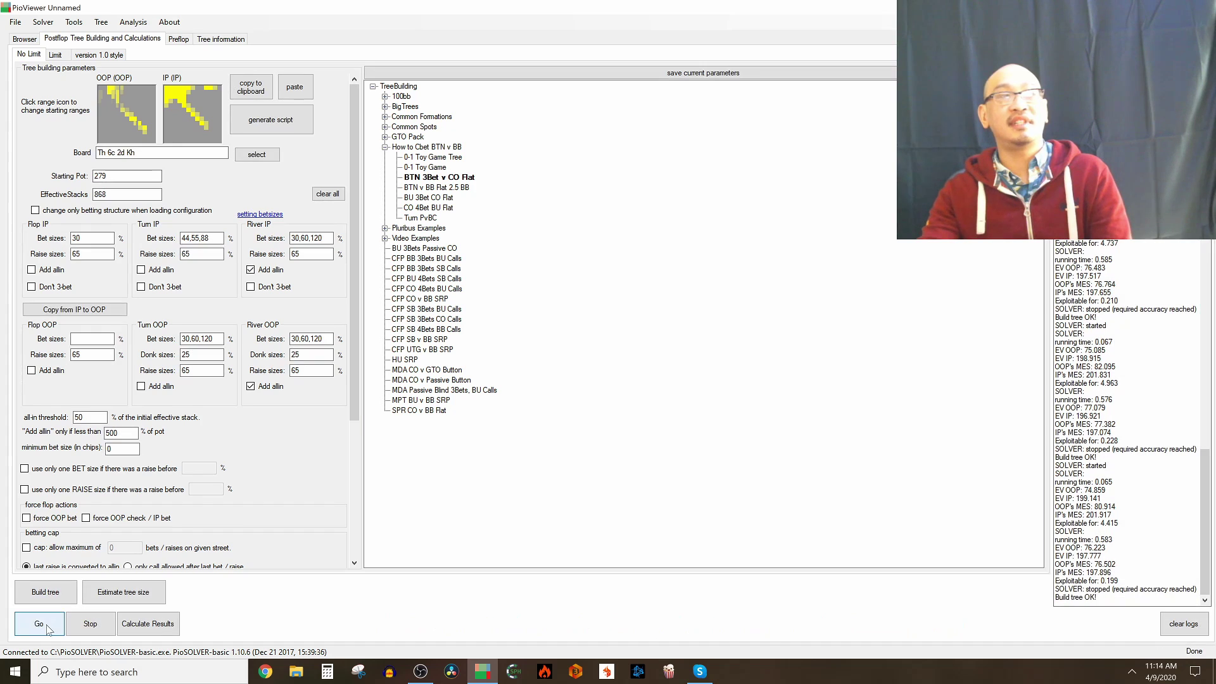
{"action": "left_click", "coordinate": [47, 627]}
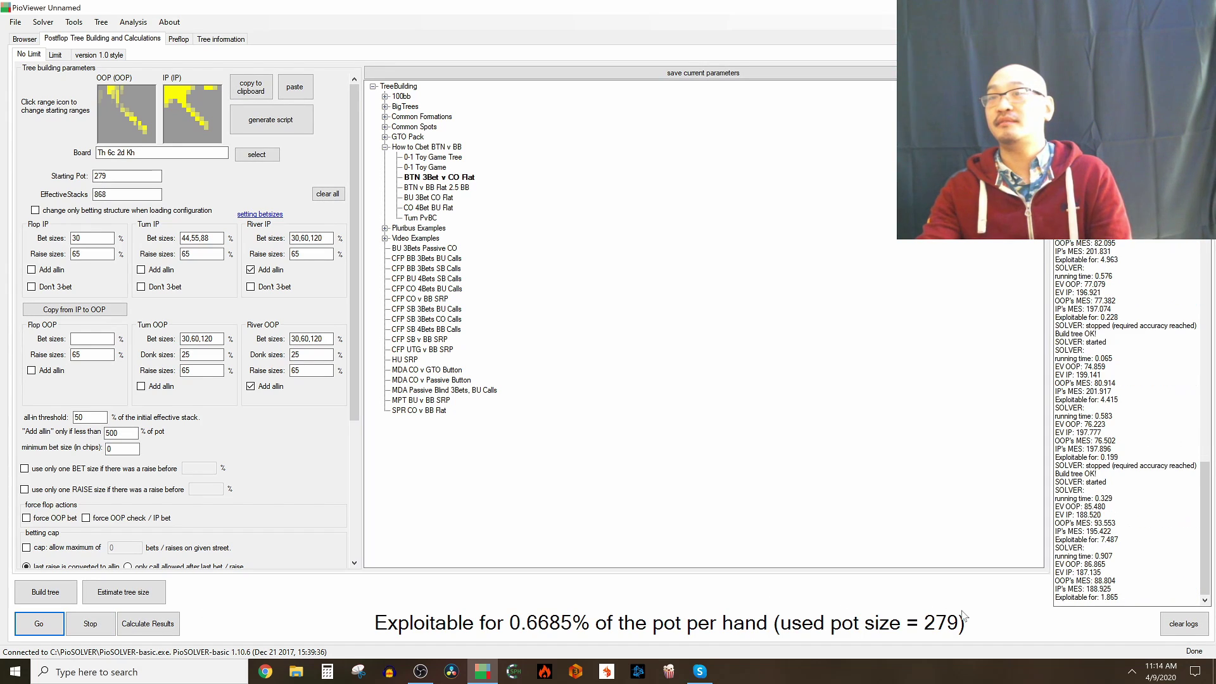
Compare IP's final EV on the Th 6c 2d Kh board with the previous board's single 55% bet solution in the log.
{"action": "mouse_move", "coordinate": [1056, 556]}
{"action": "left_mouse_down"}
{"action": "mouse_move", "coordinate": [1105, 565]}
{"action": "mouse_move", "coordinate": [1055, 564]}
{"action": "left_mouse_up"}
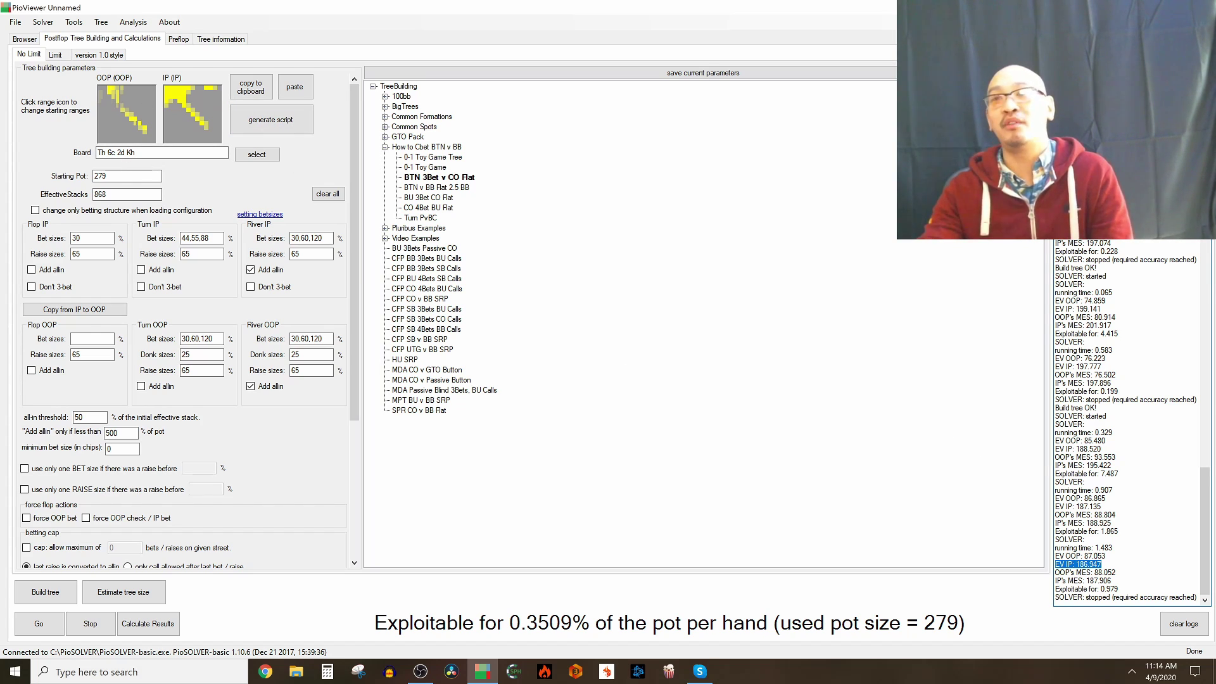
{"action": "left_click_drag", "start_coordinate": [98, 153], "coordinate": [140, 153]}
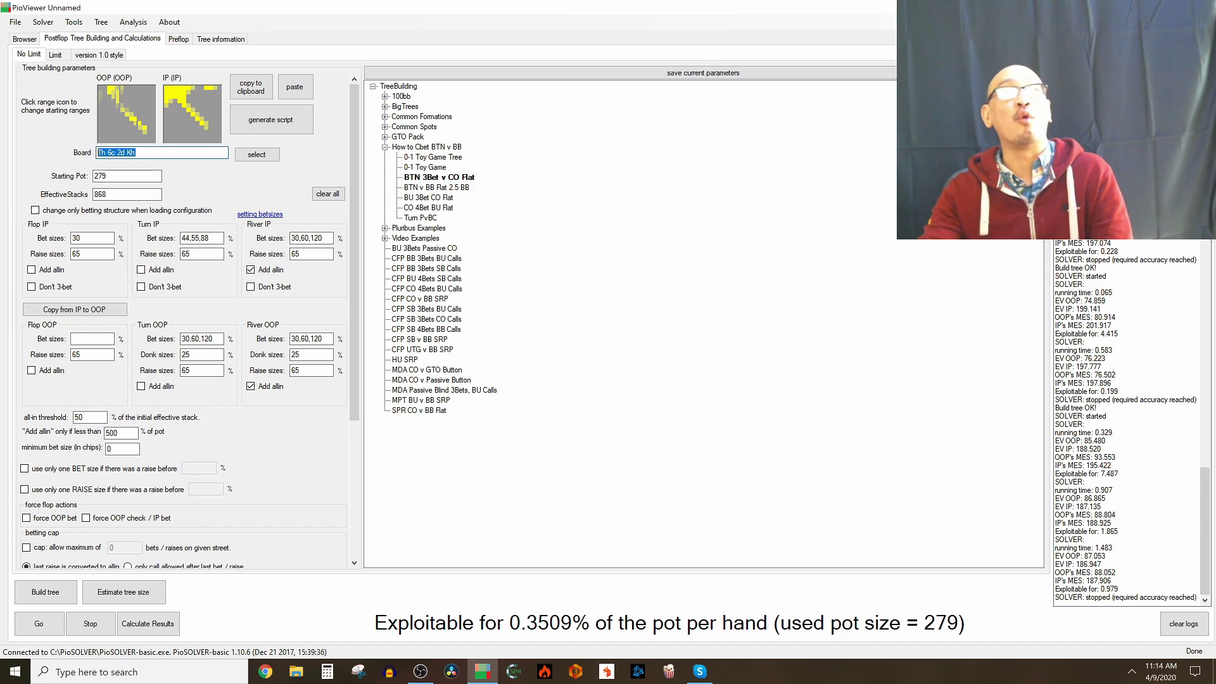
{"action": "left_click", "coordinate": [152, 155]}
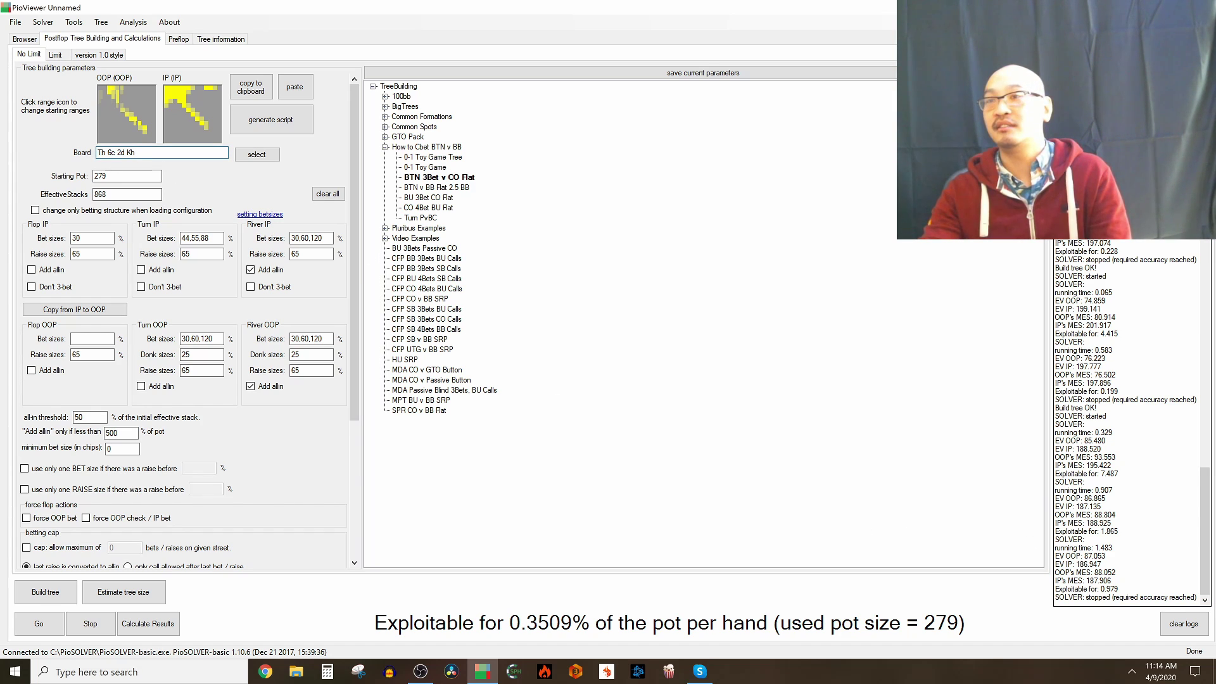
{"action": "left_click_drag", "start_coordinate": [1060, 563], "coordinate": [1102, 564]}
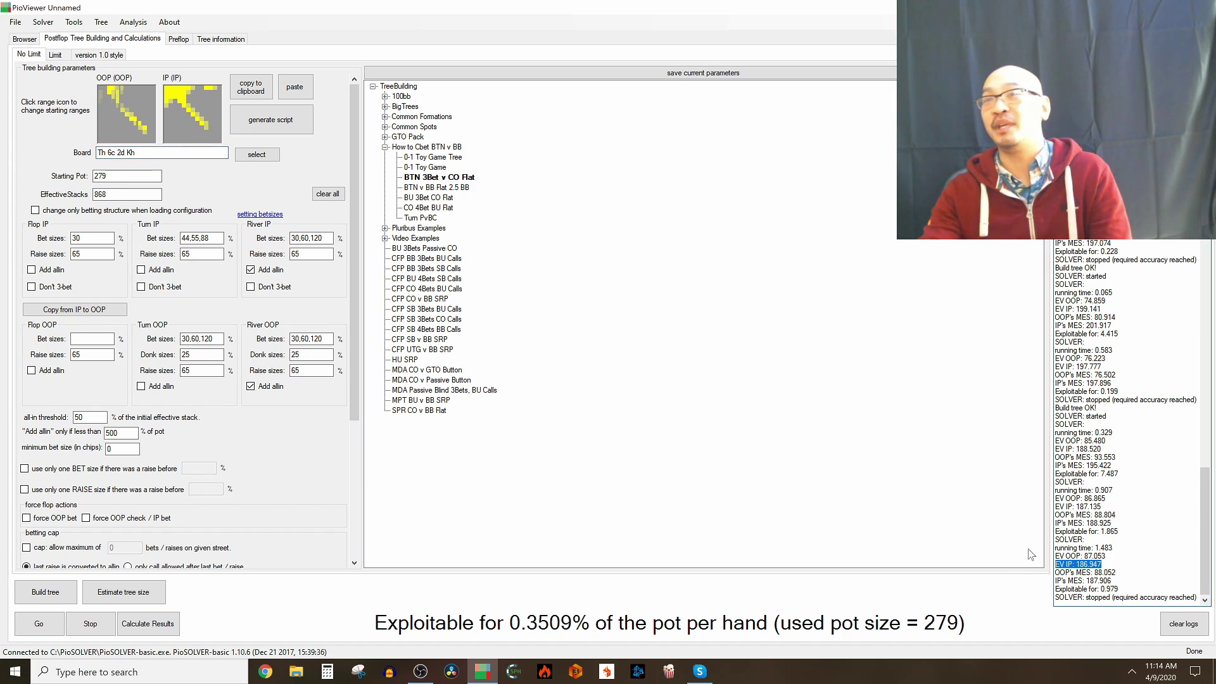
{"action": "left_click_drag", "start_coordinate": [1102, 366], "coordinate": [1056, 366]}
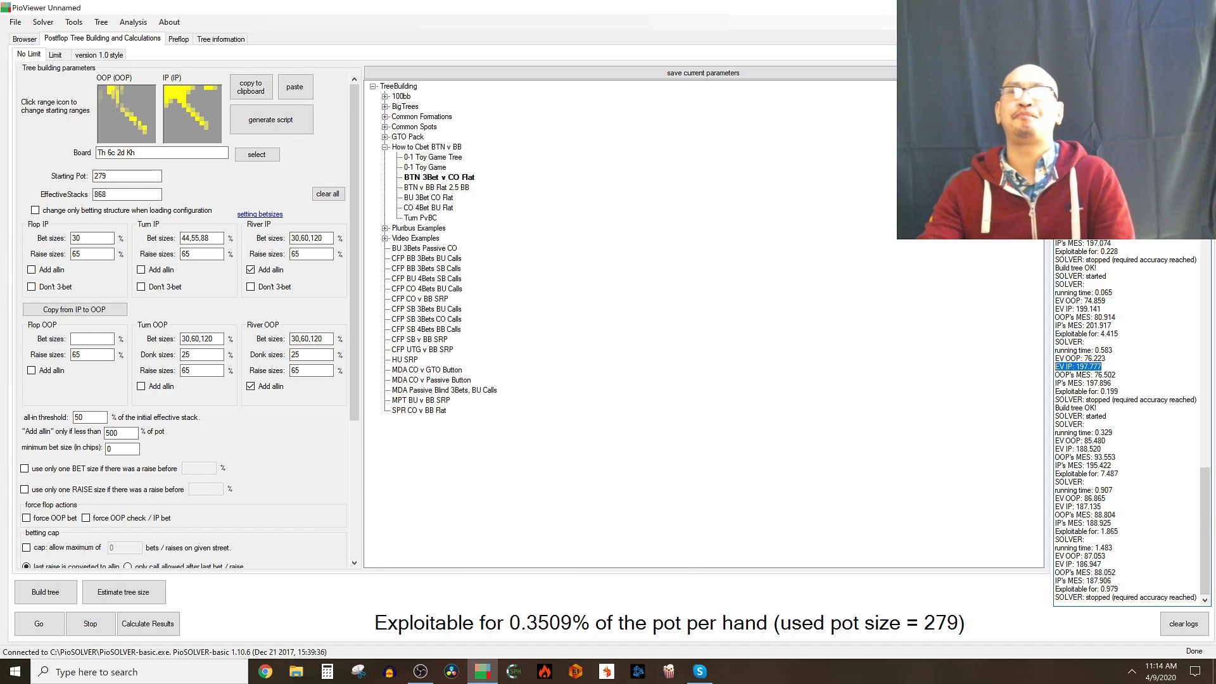
Display IP's turn strategy across the hand grid after OOP's check, with the three bet sizes available.
{"action": "left_click", "coordinate": [25, 40]}
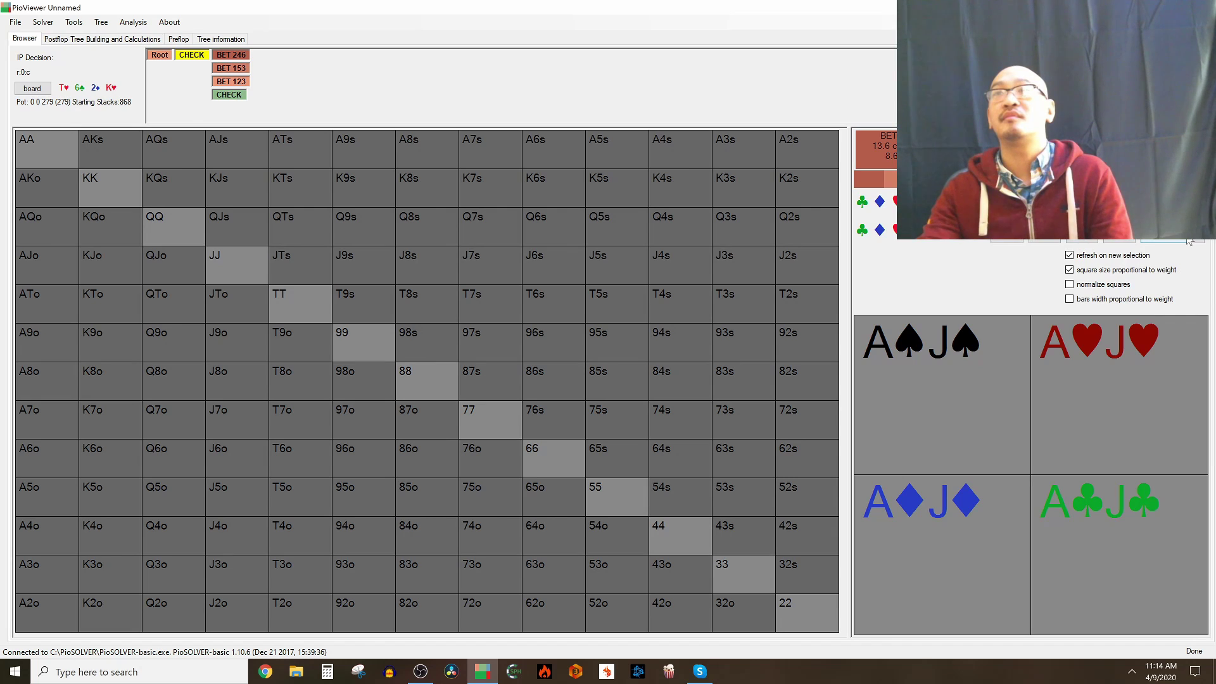
{"action": "left_click", "coordinate": [1164, 243]}
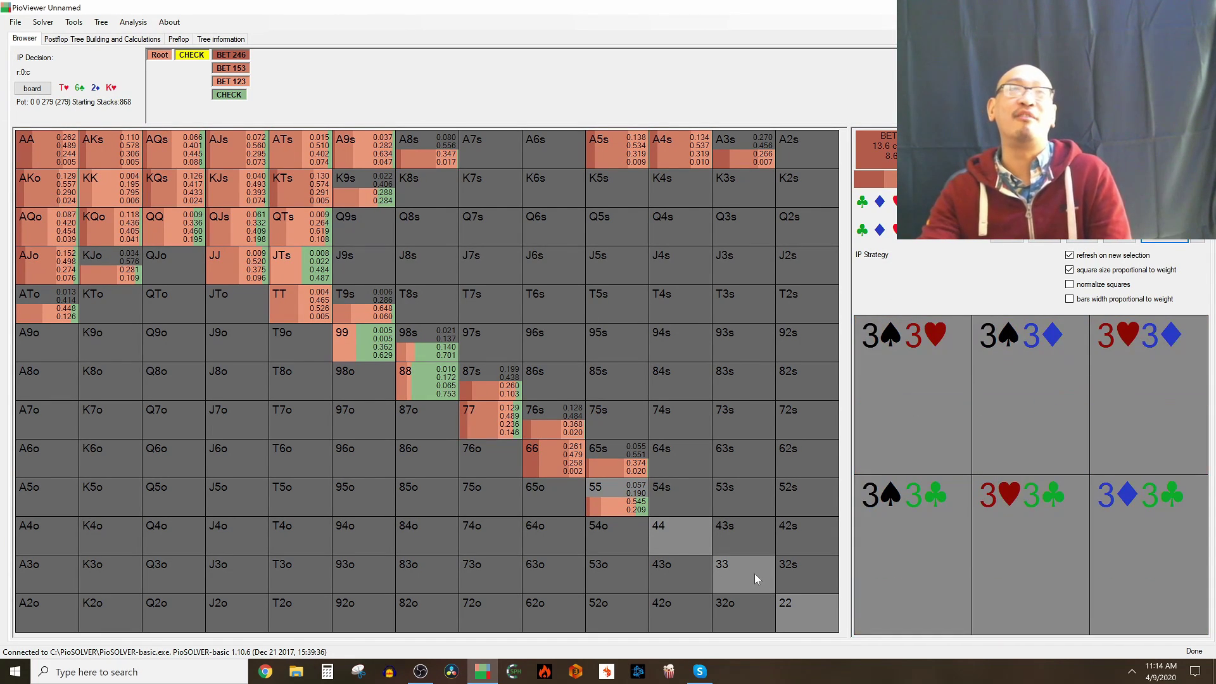
{"action": "left_click", "coordinate": [83, 39]}
Set IP's turn bet size to 44 only and enable force OOP check / IP bet.
{"action": "double_click", "coordinate": [202, 238]}
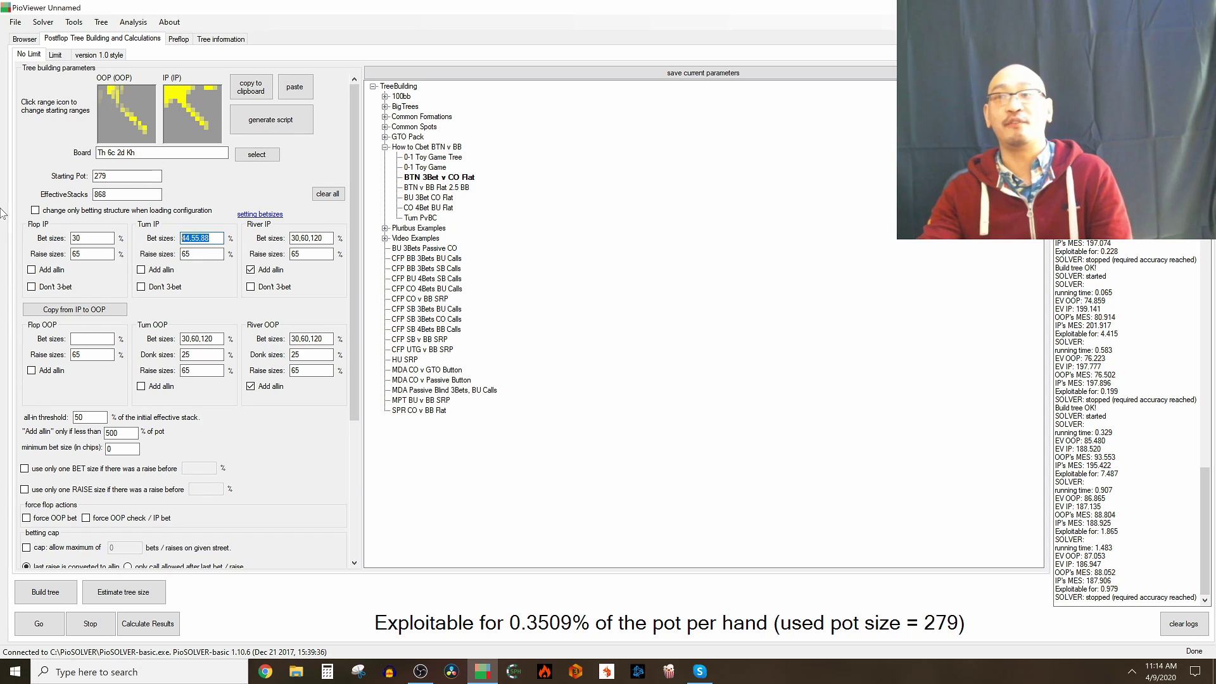
{"action": "type", "text": "44"}
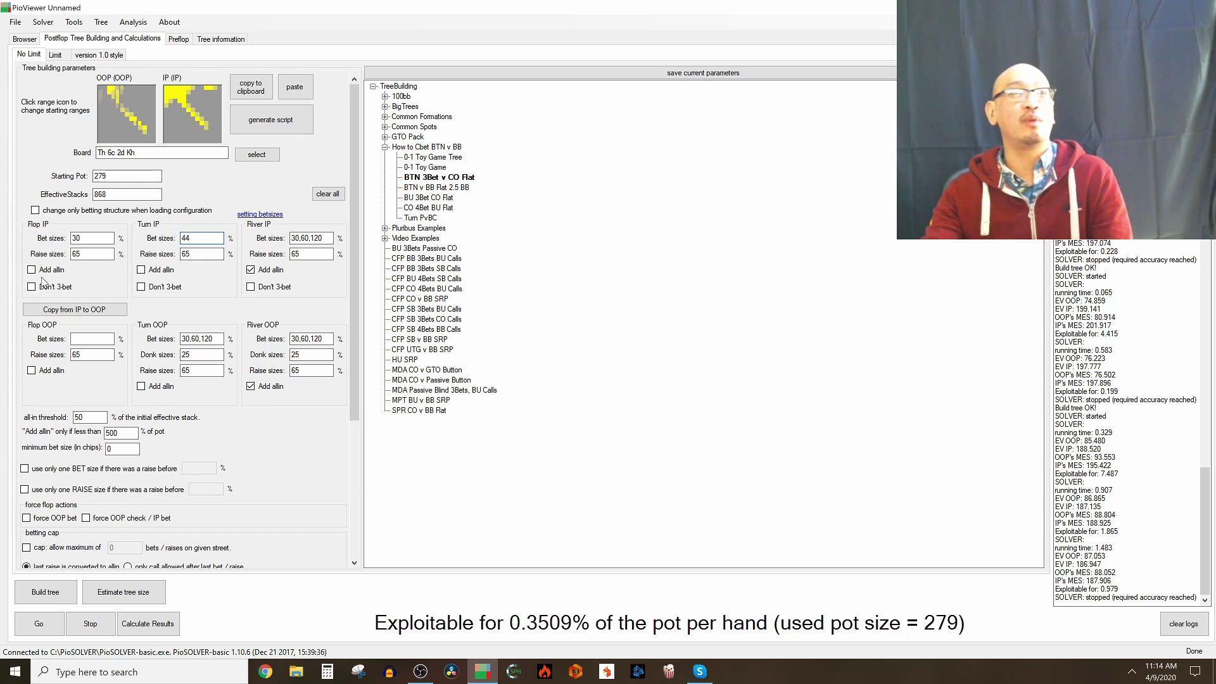
{"action": "left_click", "coordinate": [86, 518]}
Build and solve the tree with the single 44% turn bet, and compare IP's final EV with the three-size solution in the log.
{"action": "left_click", "coordinate": [75, 590]}
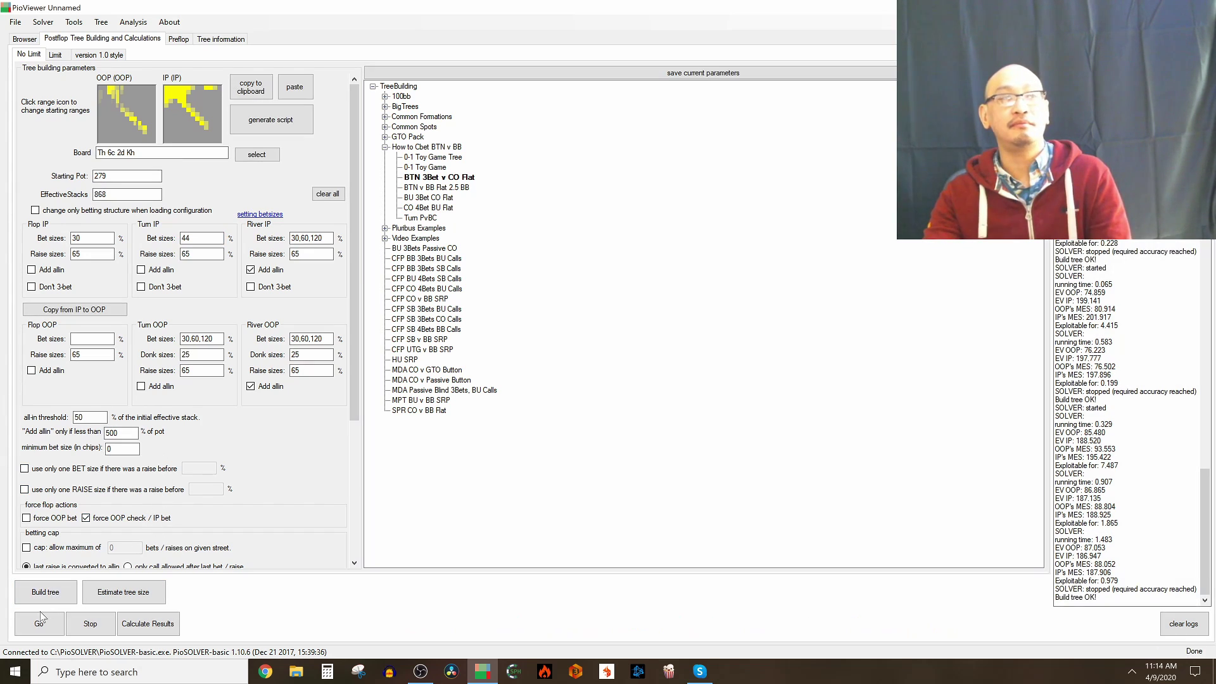
{"action": "left_click", "coordinate": [39, 624]}
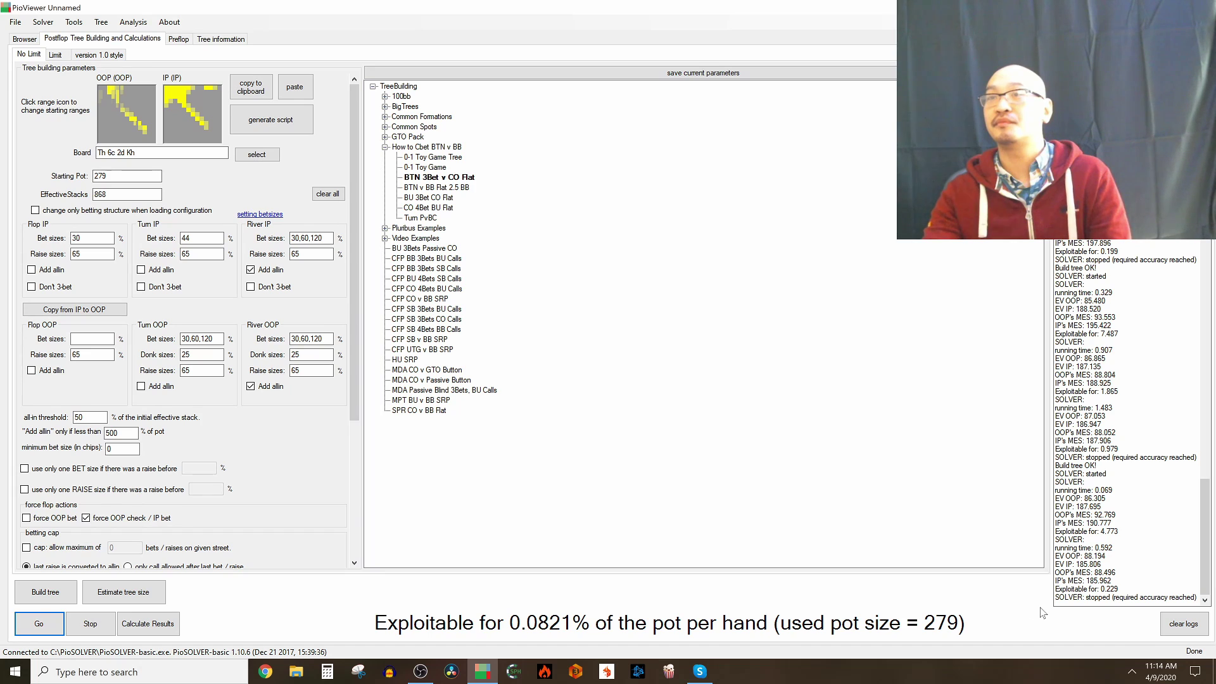
{"action": "left_click_drag", "start_coordinate": [1055, 424], "coordinate": [1101, 424]}
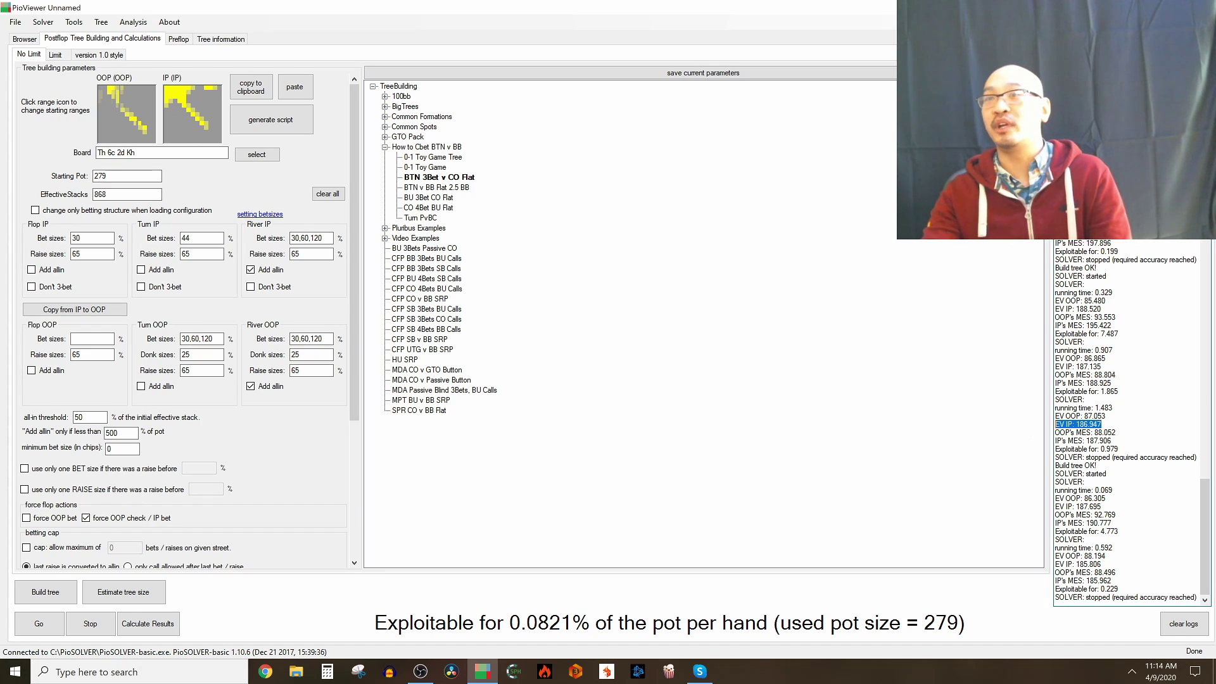
{"action": "left_click_drag", "start_coordinate": [1056, 564], "coordinate": [1101, 564]}
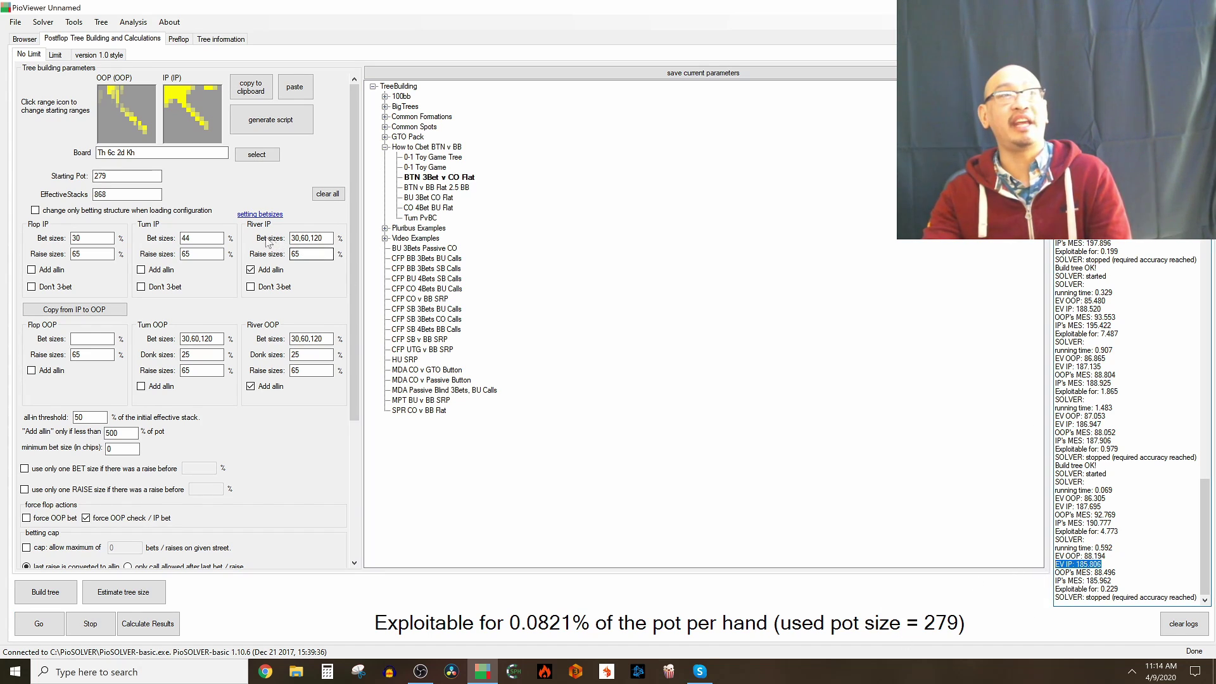
Set IP's turn bet size to 50, then rebuild and solve the tree.
{"action": "double_click", "coordinate": [190, 238]}
{"action": "type", "text": "50"}
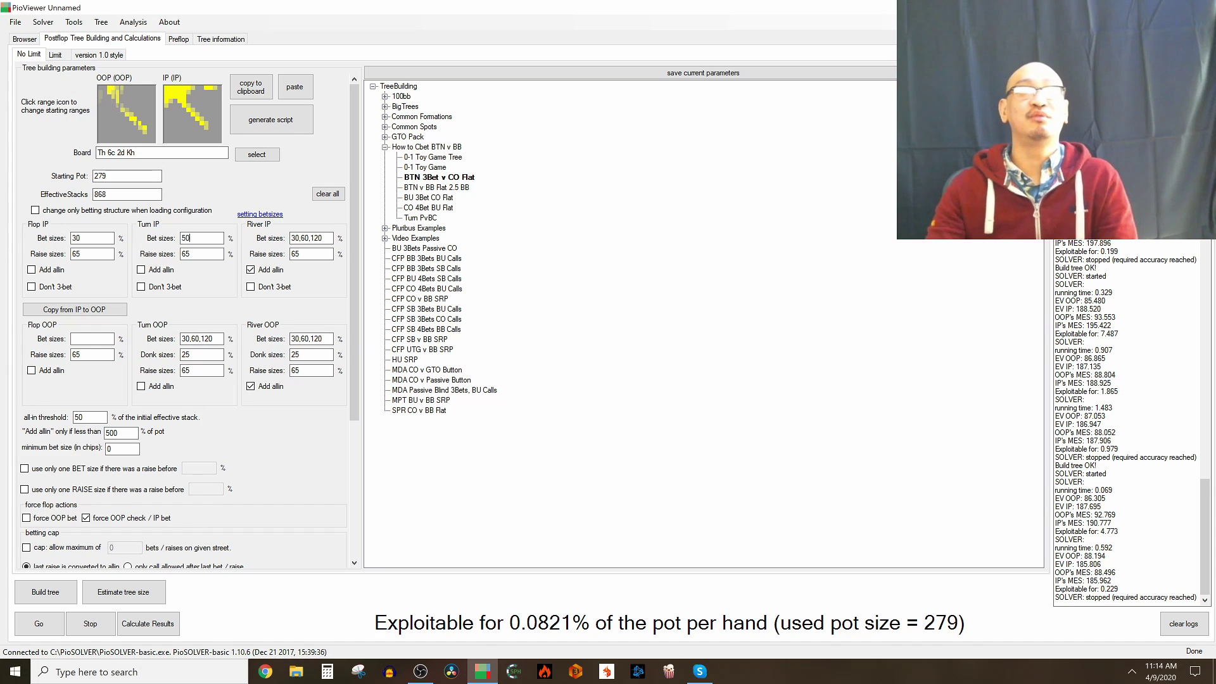
{"action": "left_click", "coordinate": [43, 631]}
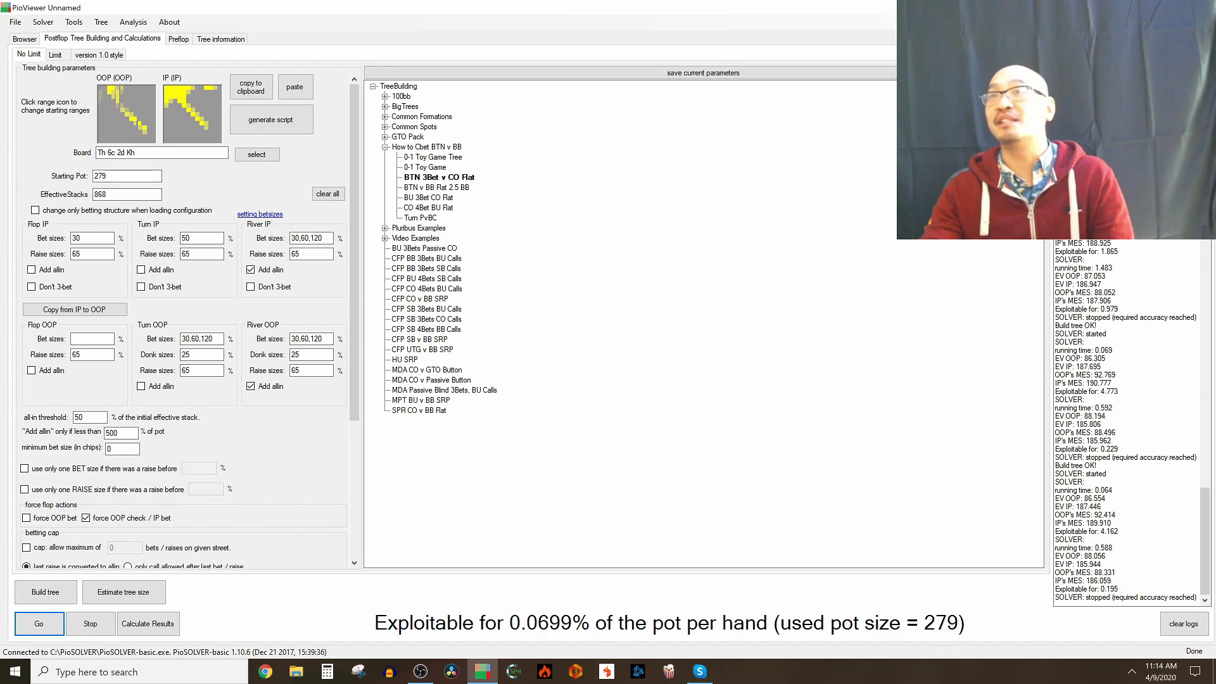
Set IP's turn bet size to 55, then rebuild and solve the tree.
{"action": "key", "text": "shift+Tab"}
{"action": "key", "text": "shift+Tab"}
{"action": "key", "text": "shift+Tab"}
{"action": "key", "text": "shift+Tab"}
{"action": "key", "text": "shift+Tab"}
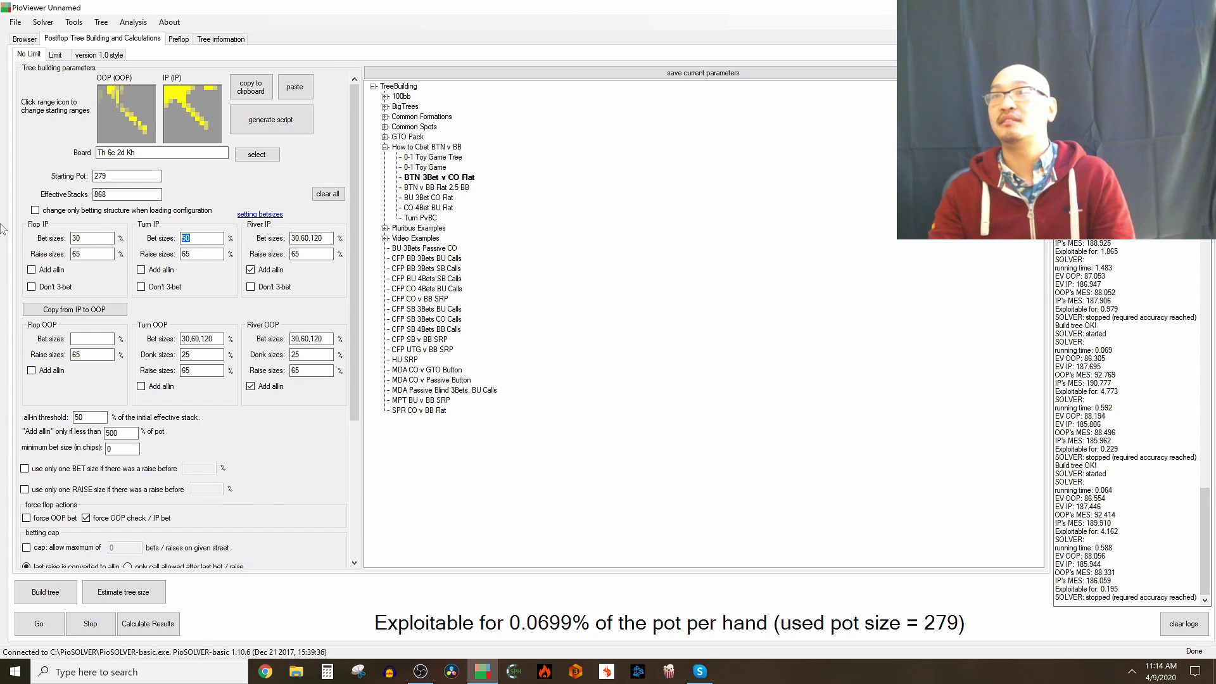
{"action": "type", "text": "55"}
{"action": "left_click", "coordinate": [45, 592]}
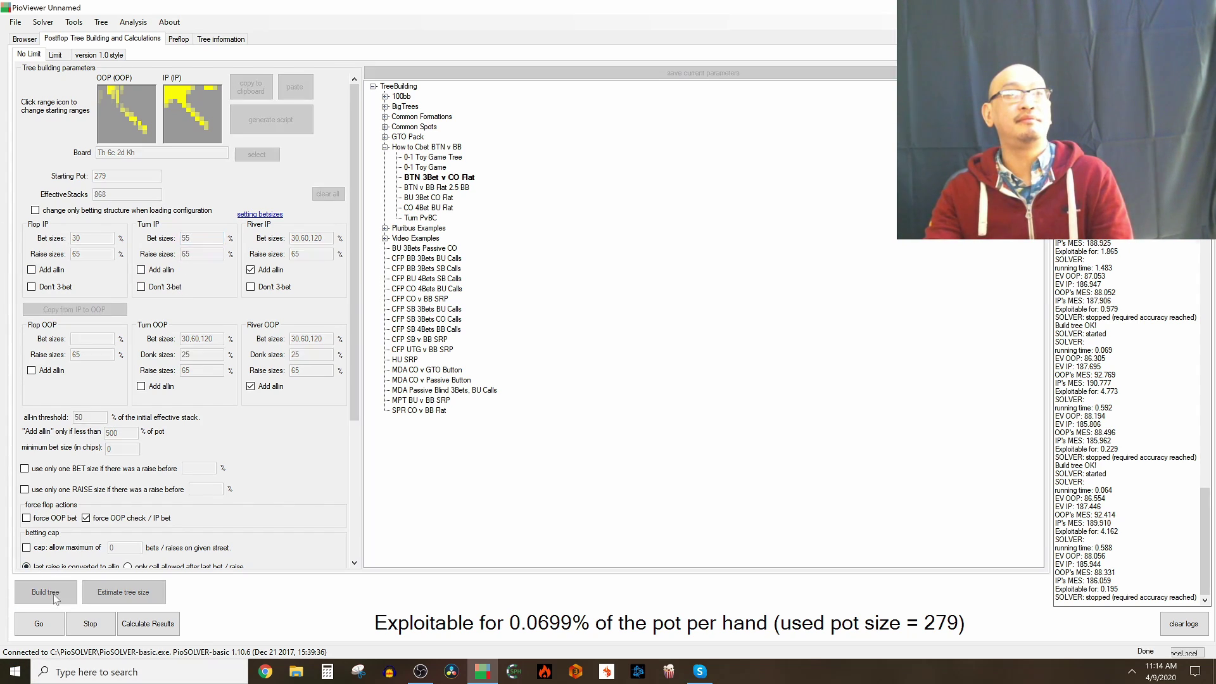
{"action": "left_click", "coordinate": [53, 627]}
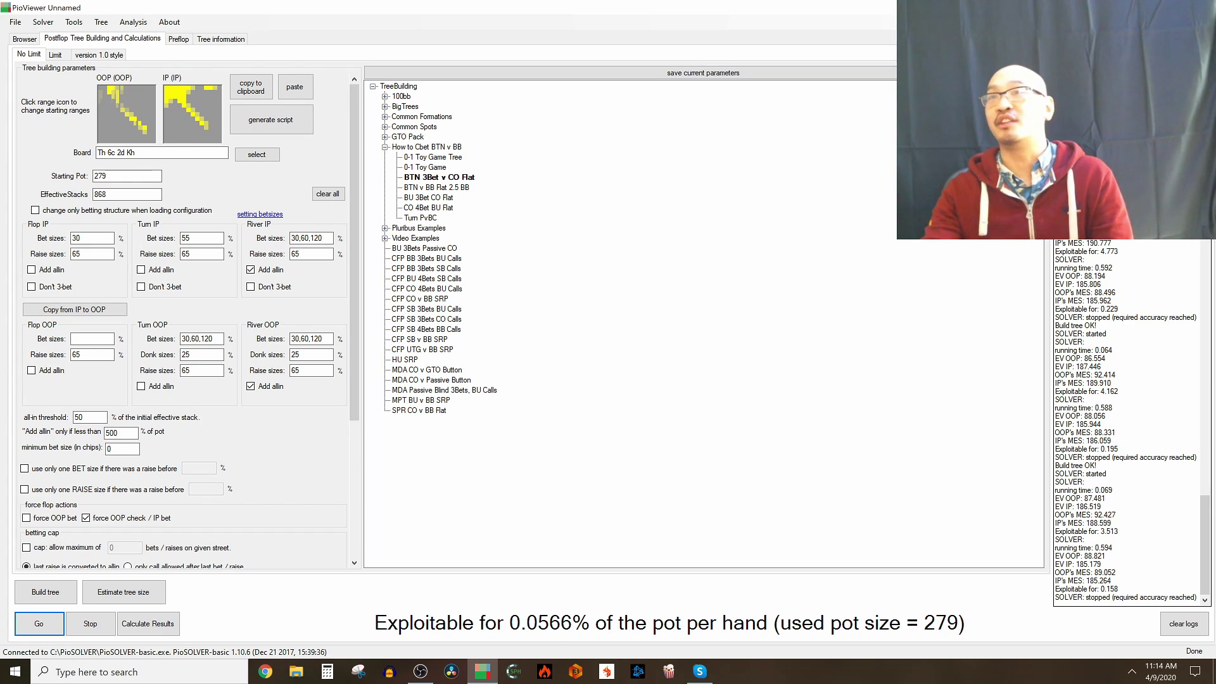
Set IP's turn bet size to 45 and review both players' final EVs from the 44% bet solution in the log.
{"action": "left_click_drag", "start_coordinate": [203, 239], "coordinate": [3, 222]}
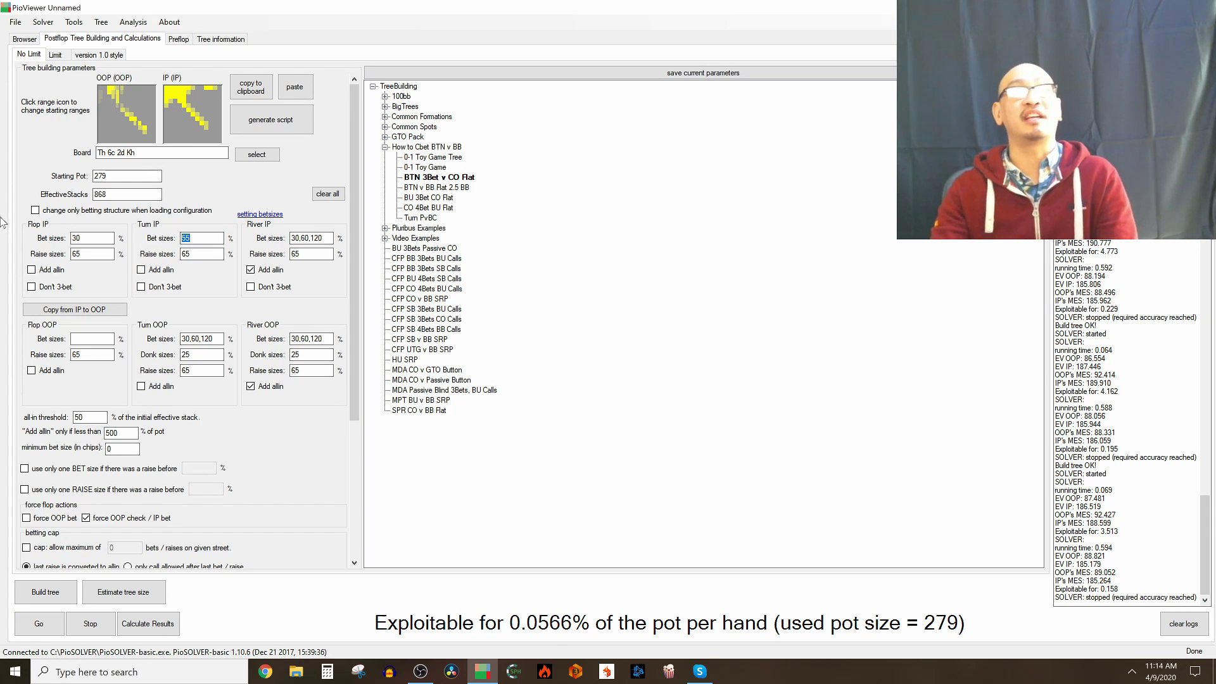
{"action": "type", "text": "45"}
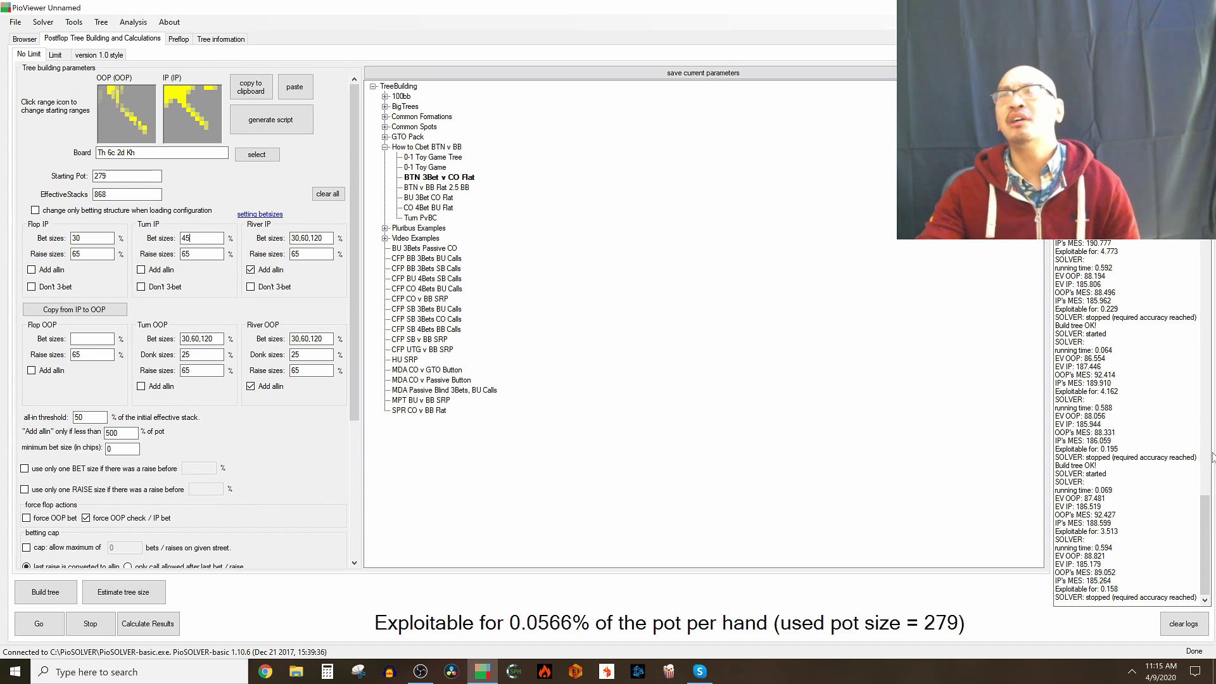
{"action": "left_click", "coordinate": [188, 238]}
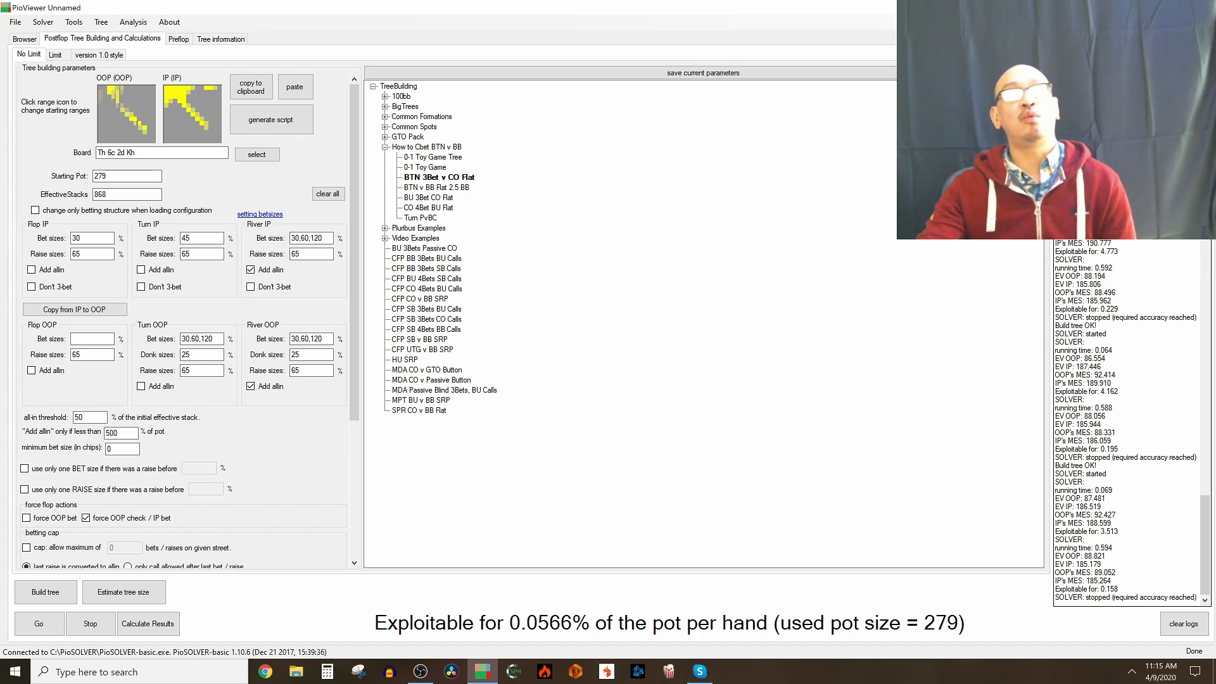
{"action": "left_click_drag", "start_coordinate": [1055, 268], "coordinate": [1101, 284]}
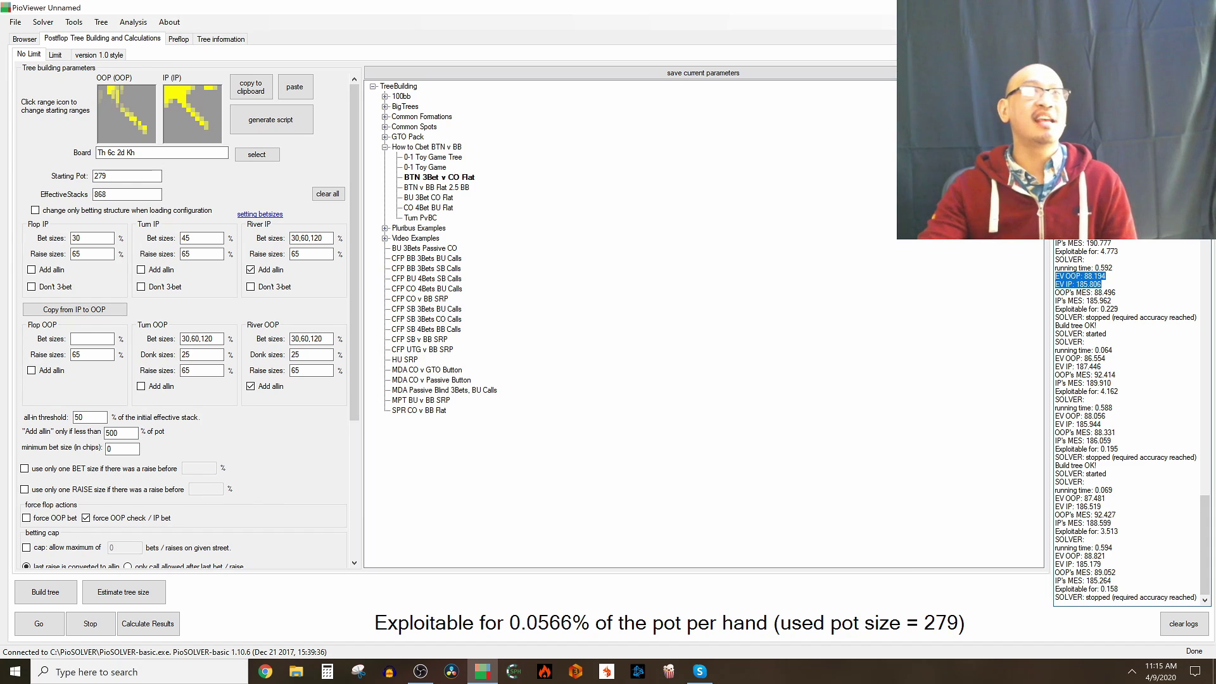
{"action": "left_click", "coordinate": [1103, 300]}
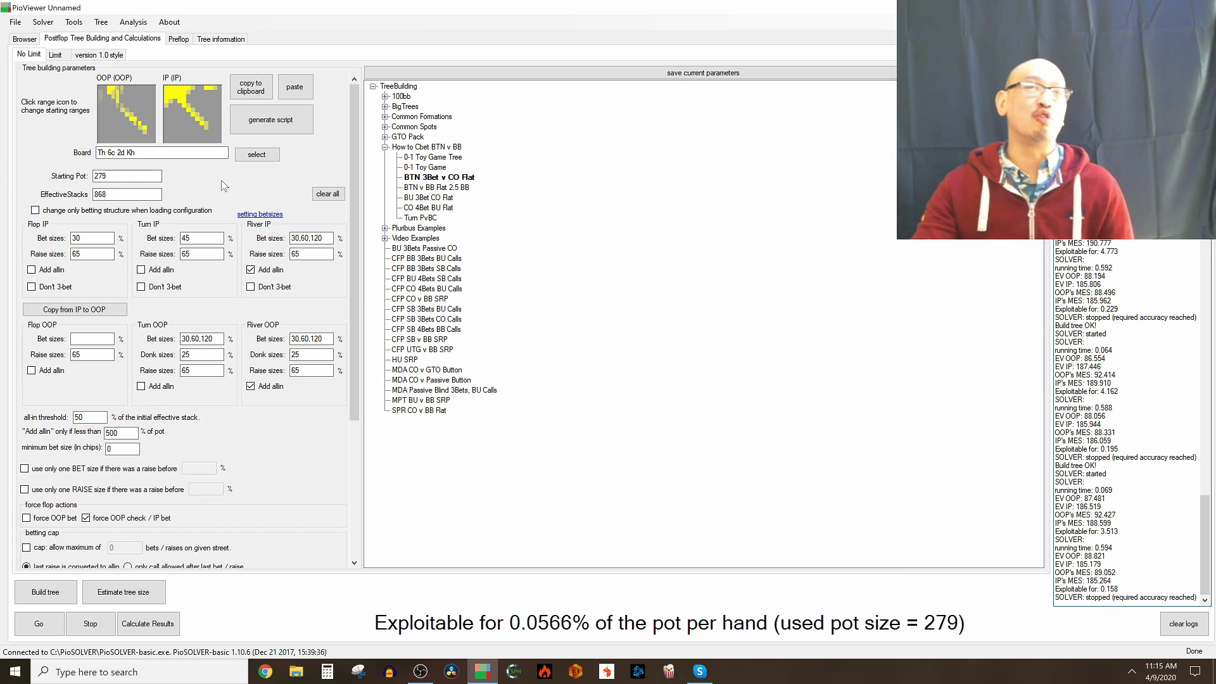
Display OOP's strategy across the hand grid facing IP's turn bet of 153 after checking.
{"action": "left_click", "coordinate": [25, 38]}
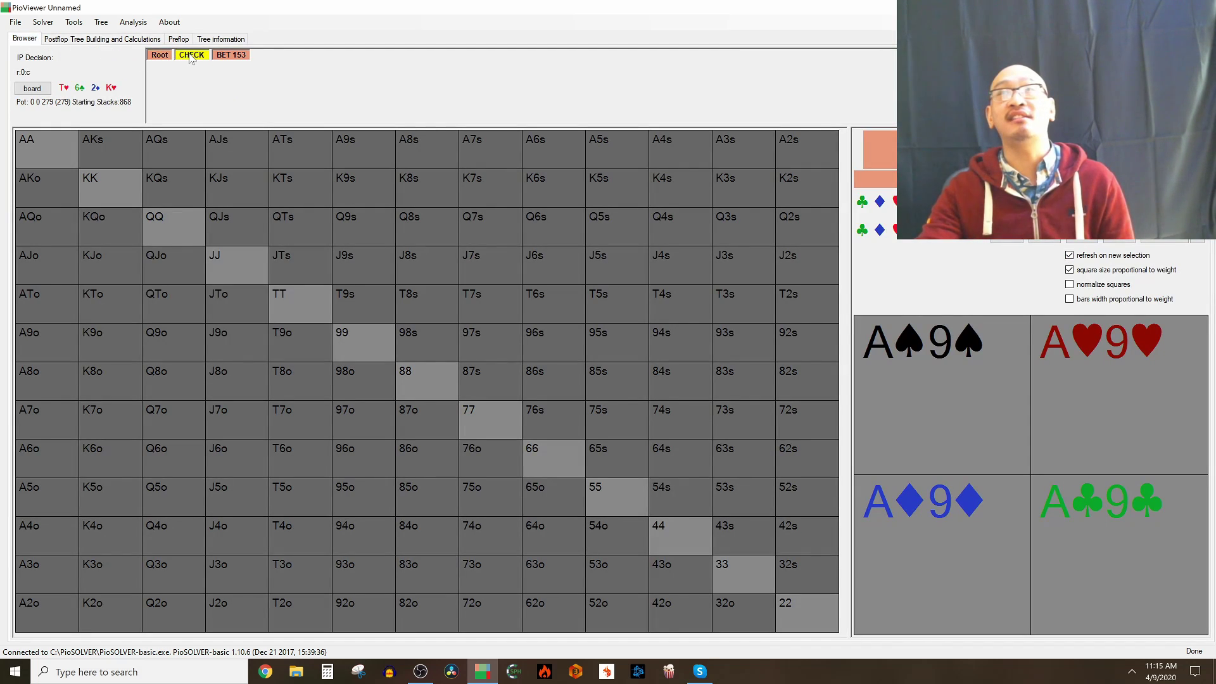
{"action": "left_click", "coordinate": [231, 55]}
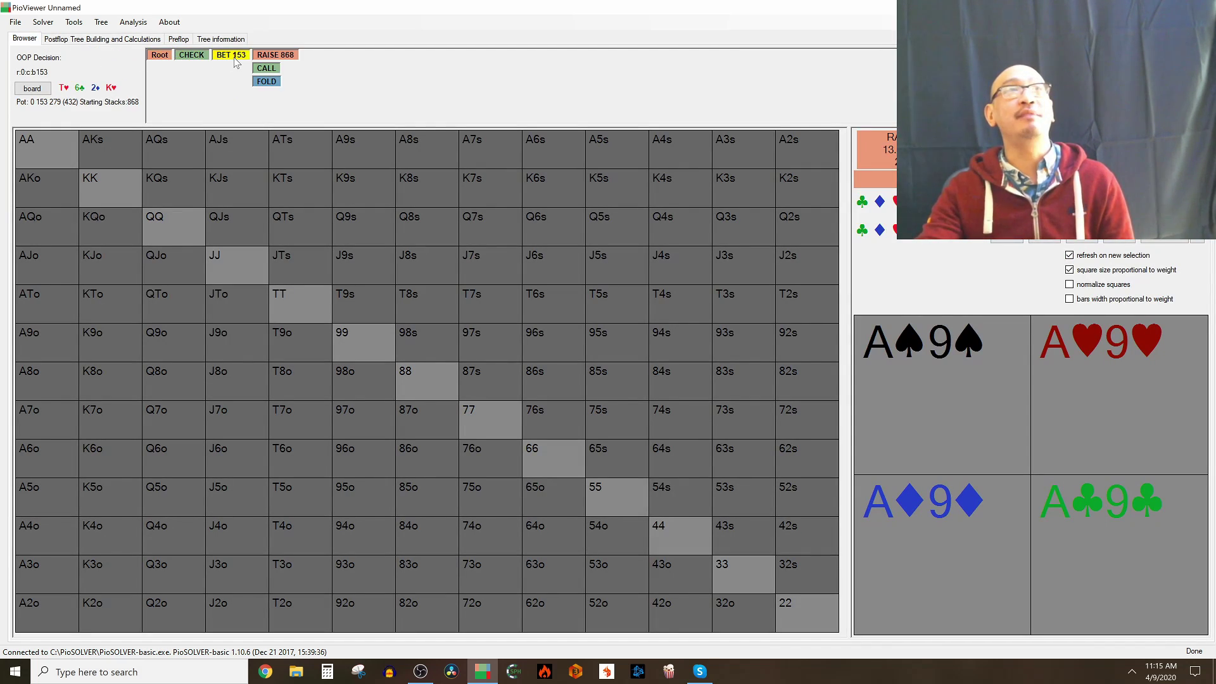
{"action": "left_click", "coordinate": [1172, 242]}
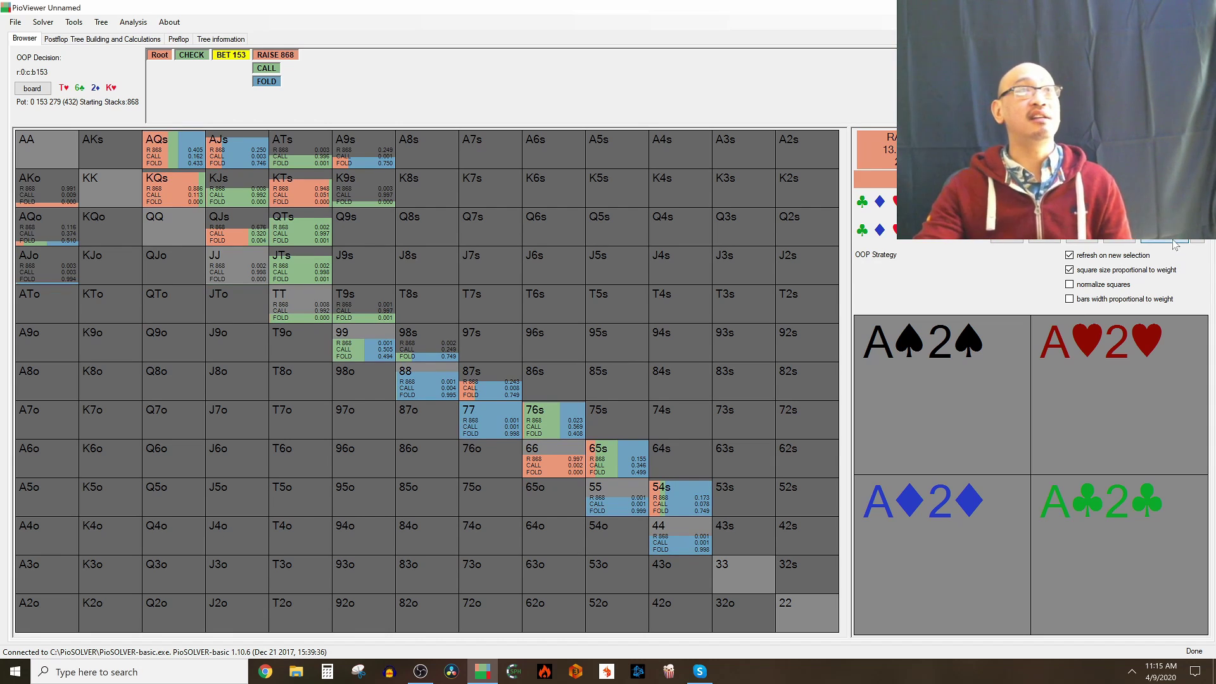
{"action": "left_click", "coordinate": [102, 38]}
{"action": "key", "text": "ctrl+shift+Tab"}
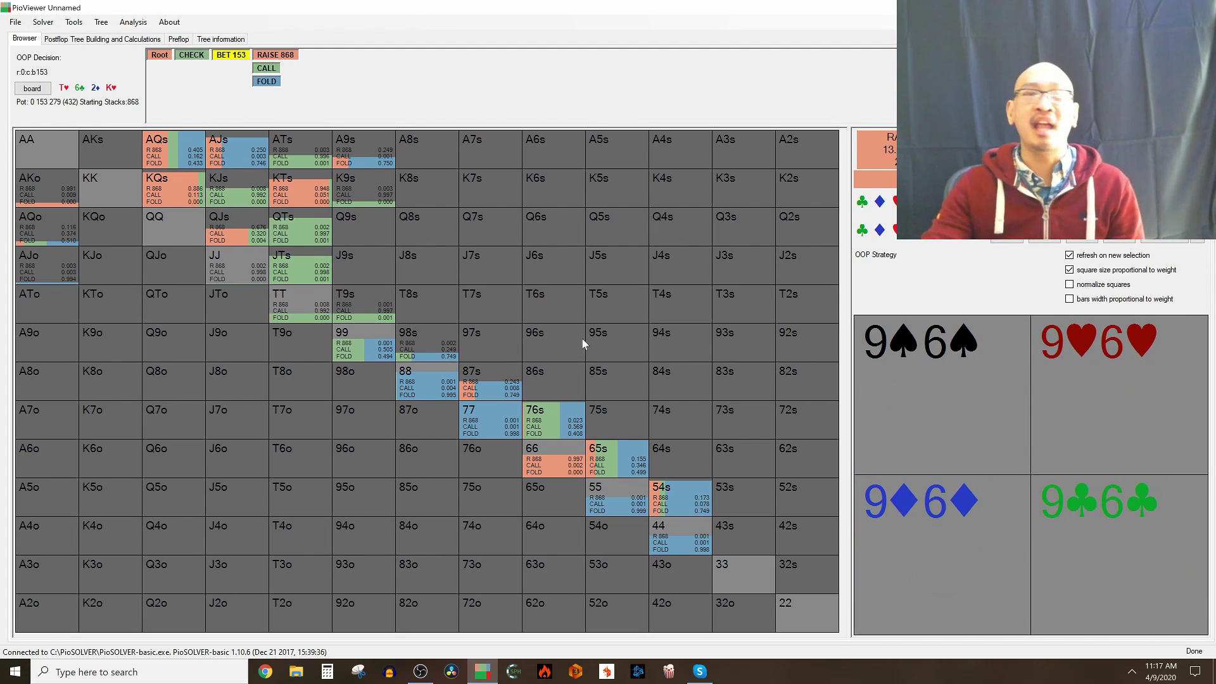
Inspect OOP's starting range and its hand weights, then close it without changes.
{"action": "left_click", "coordinate": [99, 40]}
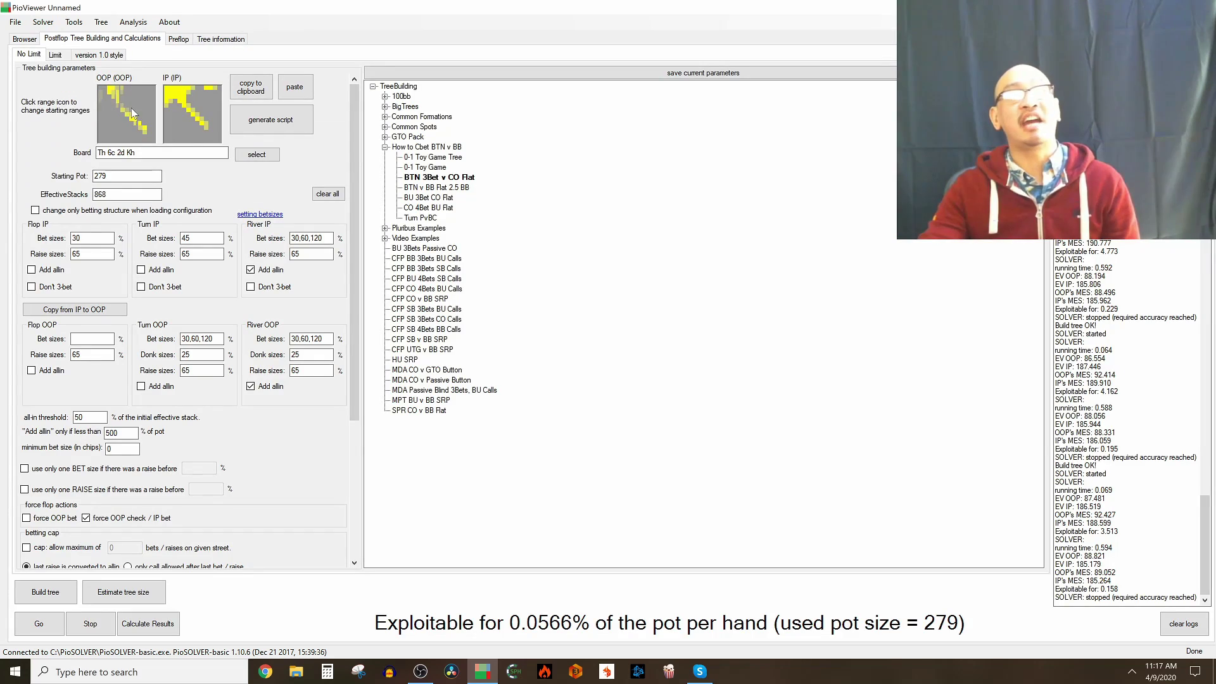
{"action": "left_click", "coordinate": [133, 113]}
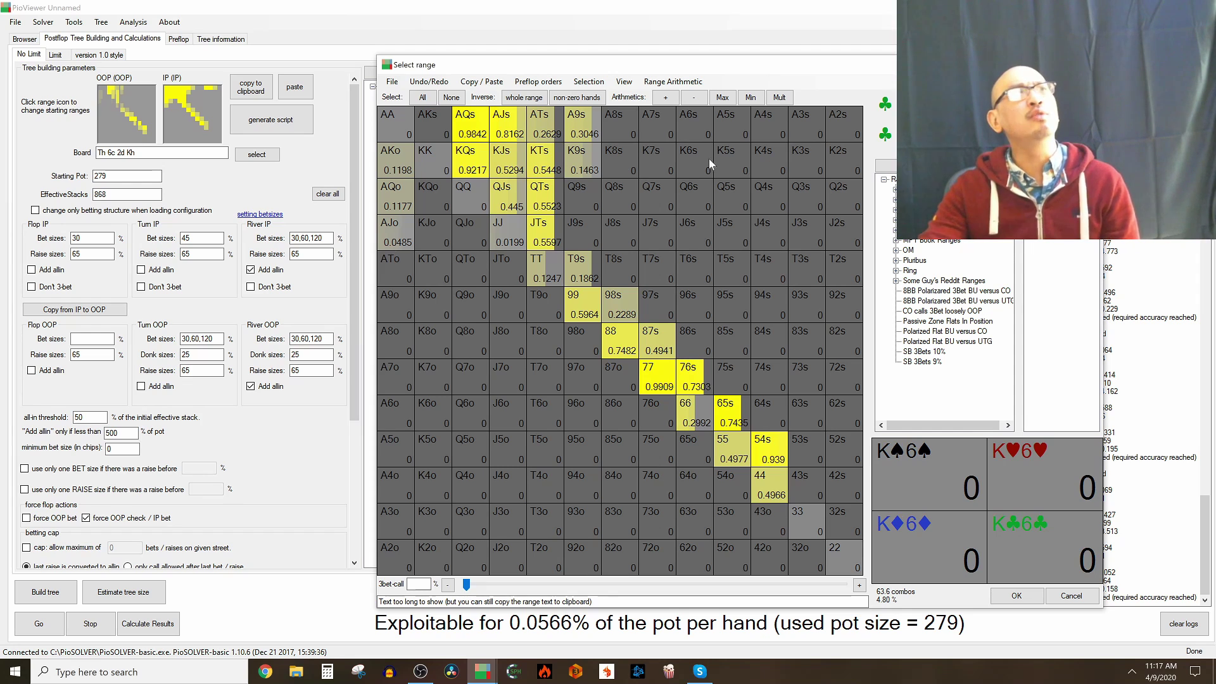
{"action": "key", "text": "Escape"}
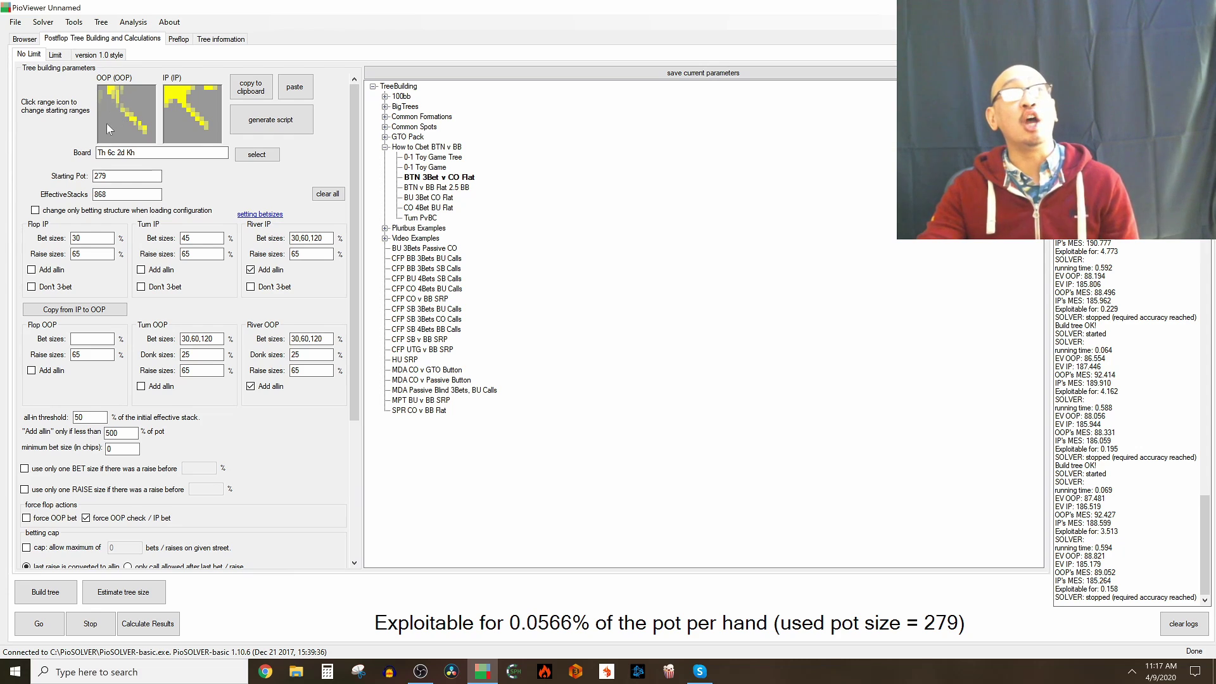
Load the saved tree "BU v Passive CO T62r.cfr" from the CO 3Bet, BU Calls folder.
{"action": "left_click", "coordinate": [15, 21]}
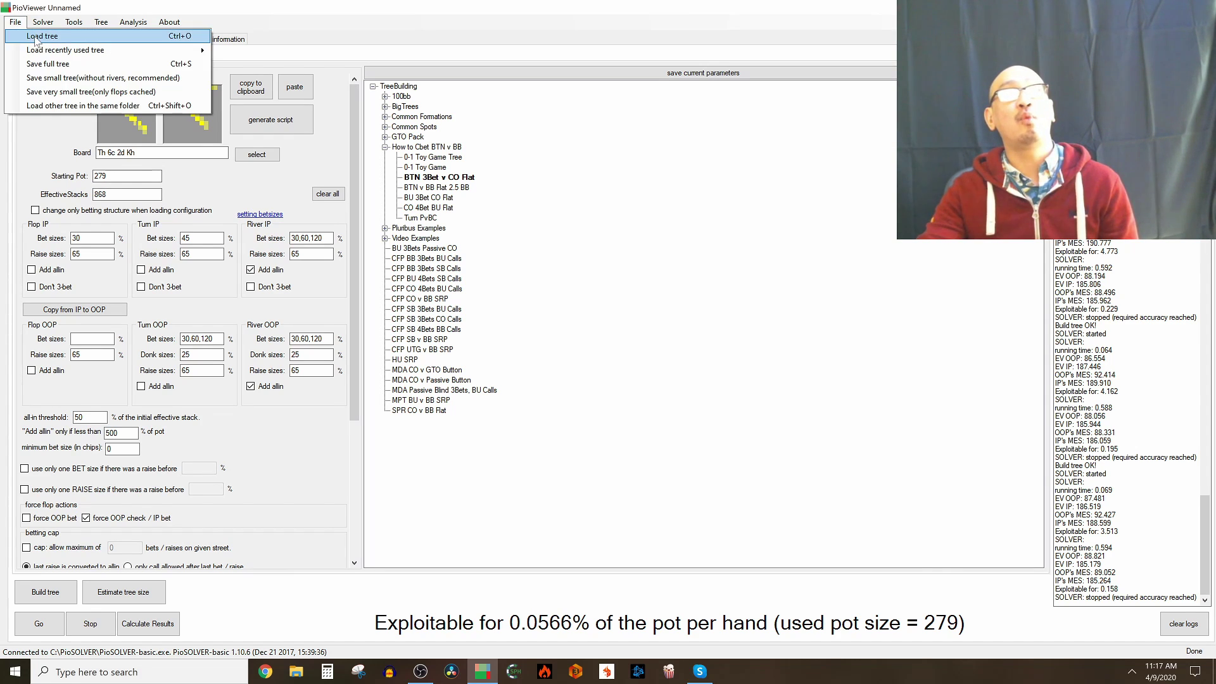
{"action": "left_click", "coordinate": [76, 34]}
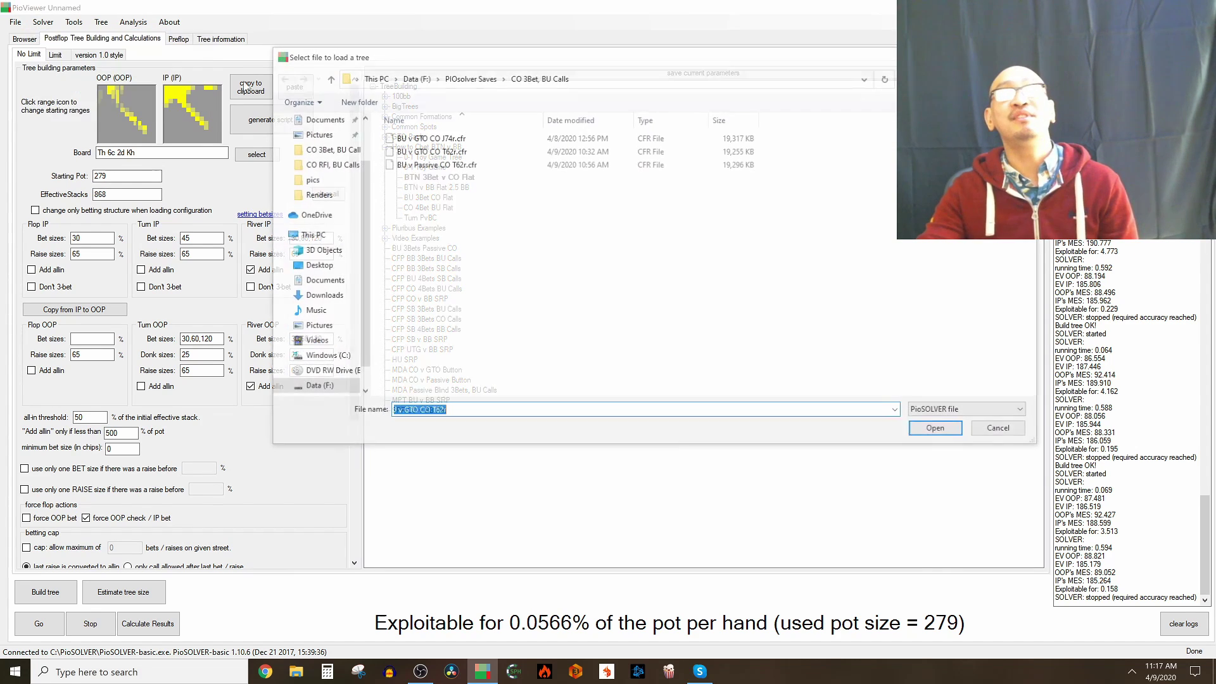
{"action": "double_click", "coordinate": [469, 166]}
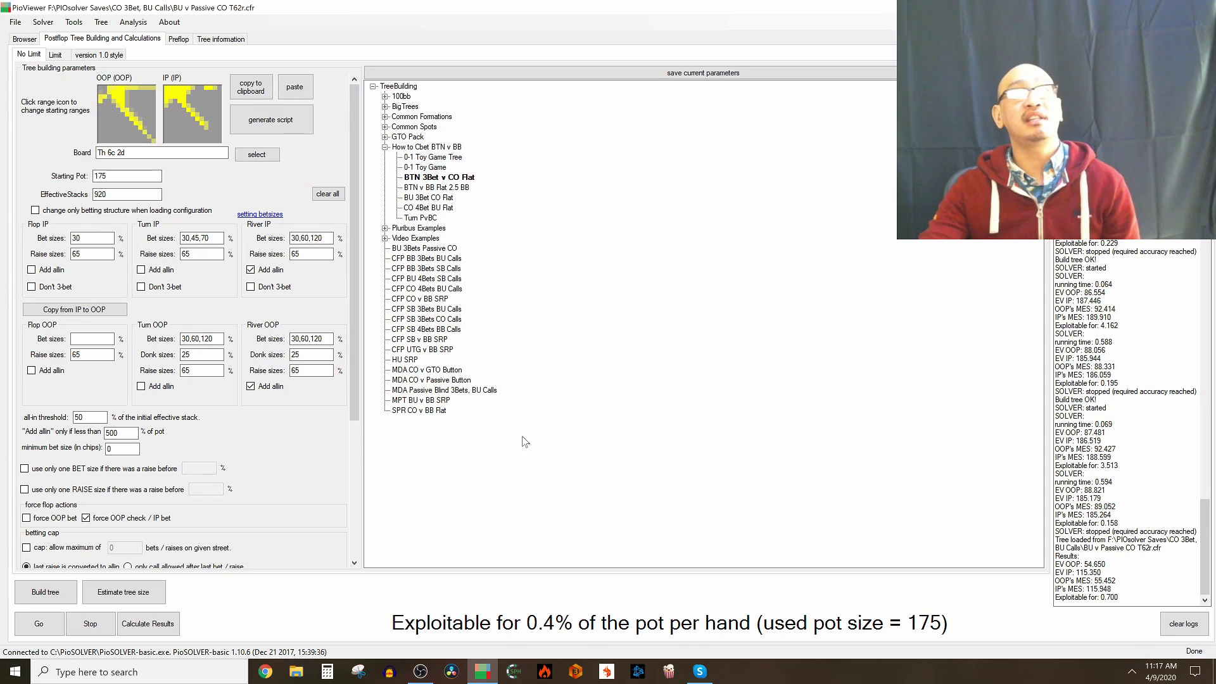
Inspect OOP's starting range and hand weights in the loaded passive-cutoff tree, then close it without changes.
{"action": "left_click", "coordinate": [144, 119]}
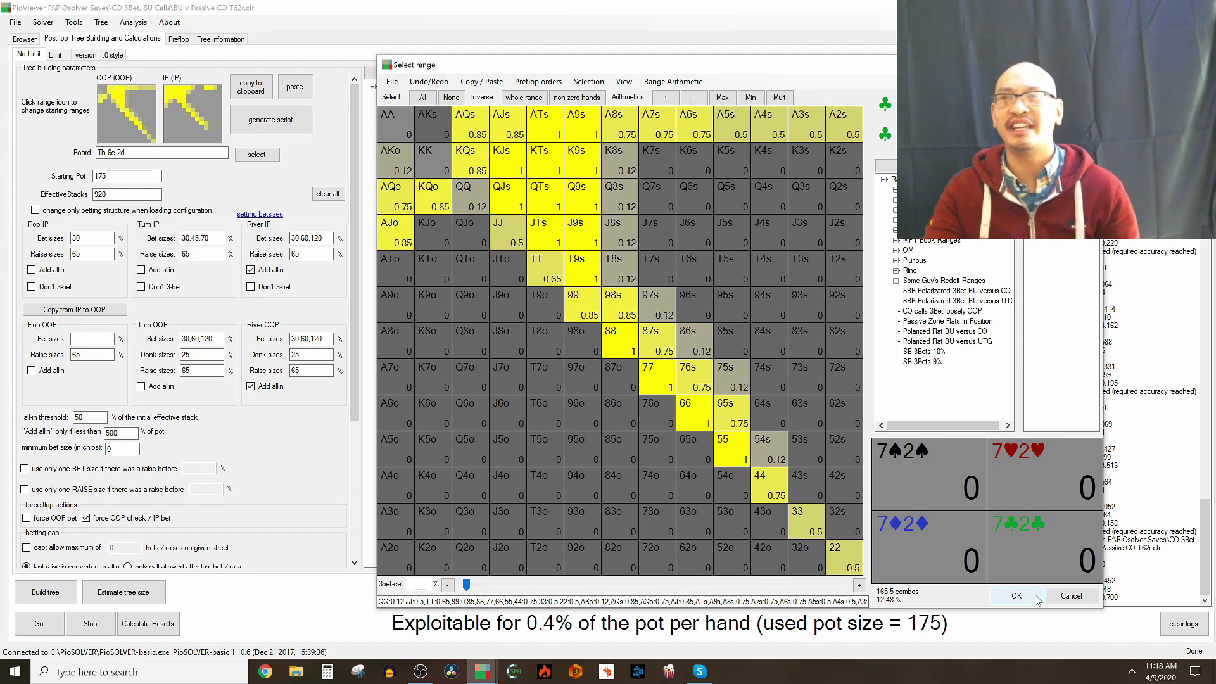
{"action": "left_click", "coordinate": [1015, 595]}
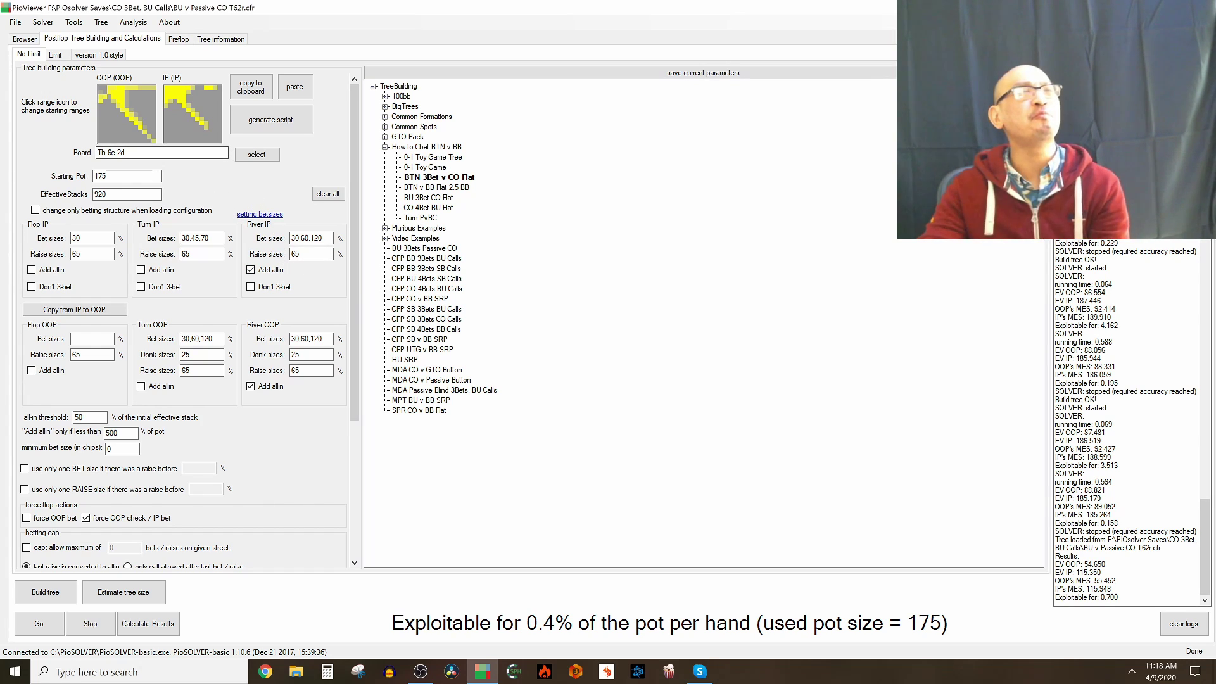
{"action": "key", "text": "Tab"}
{"action": "key", "text": "End"}
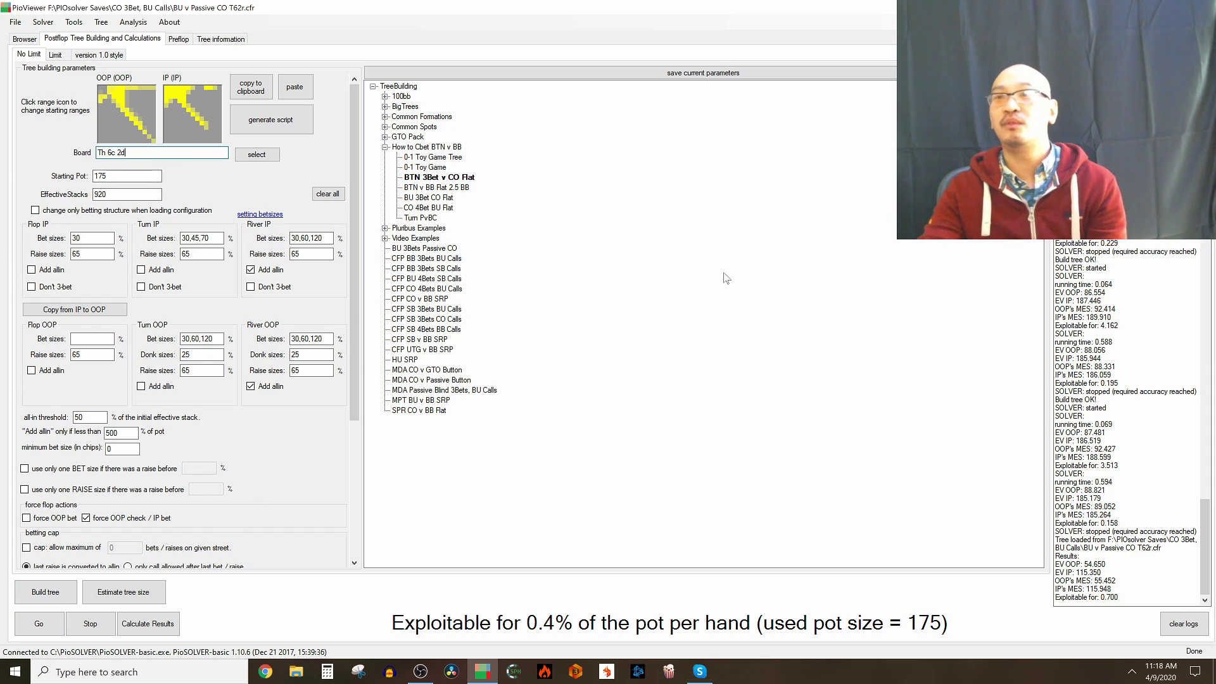
Display OOP's flop strategy on Th 6c 2d after checking and facing IP's bet of 52.
{"action": "left_click", "coordinate": [25, 39]}
{"action": "left_click", "coordinate": [192, 55]}
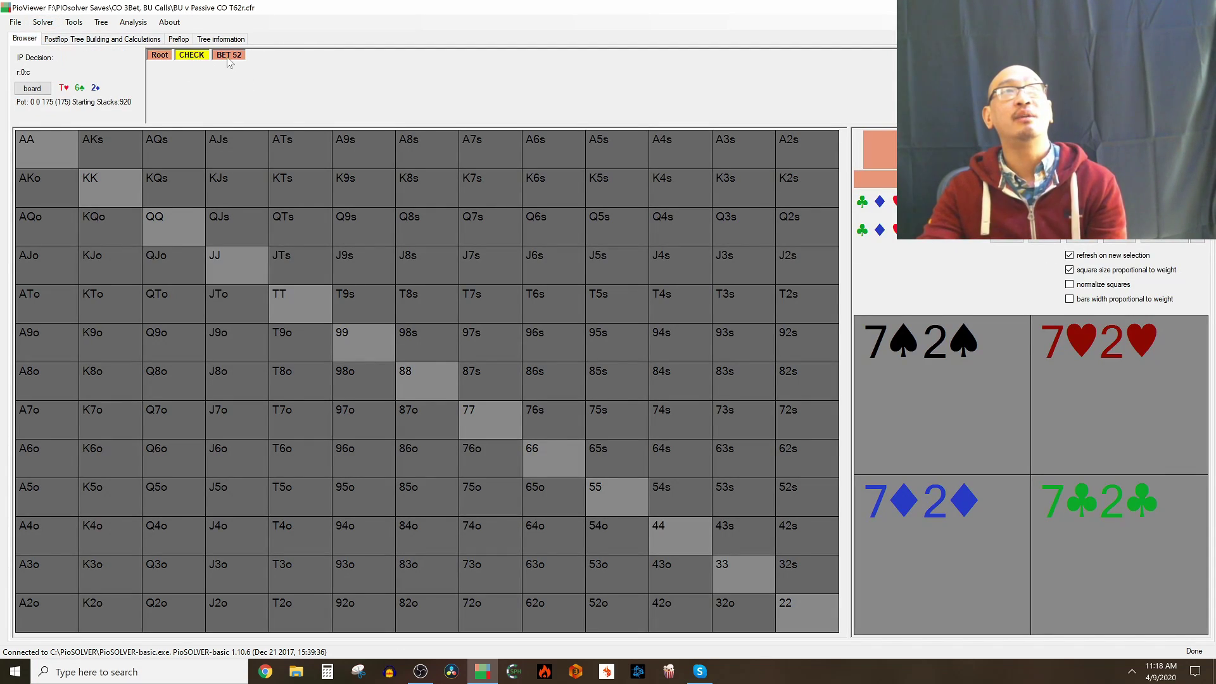
{"action": "left_click", "coordinate": [228, 55]}
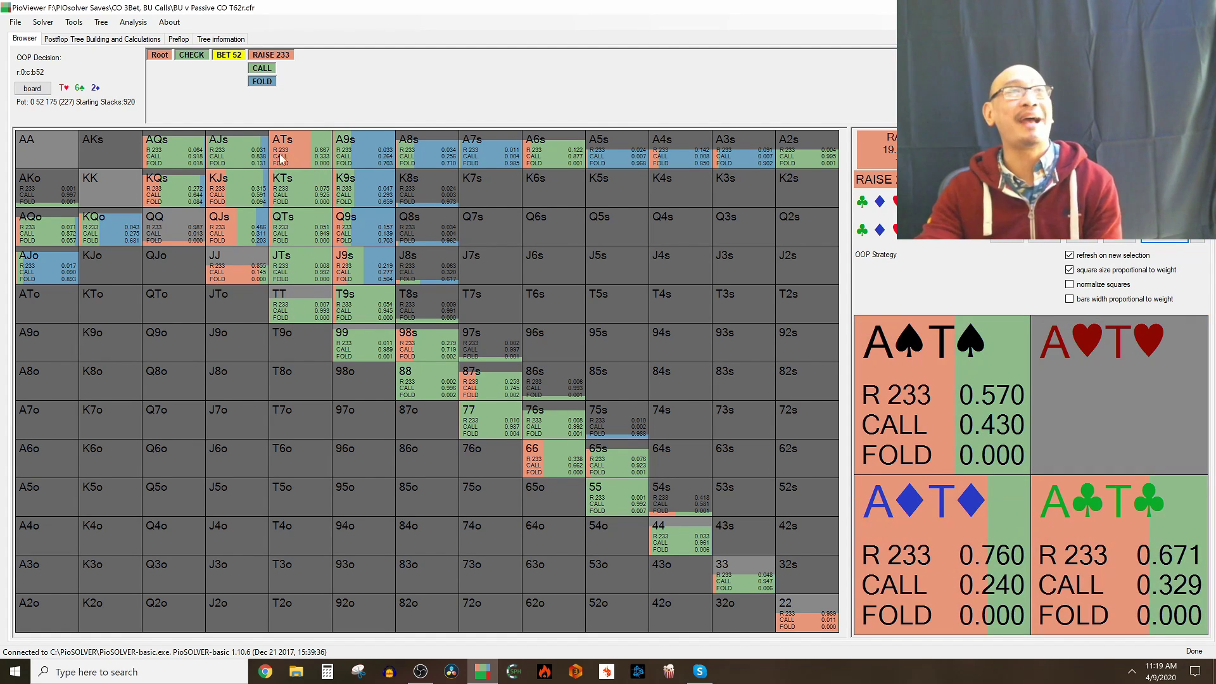
Follow OOP's flop call to the Ks turn and display IP's strategy after OOP checks.
{"action": "left_click", "coordinate": [262, 69]}
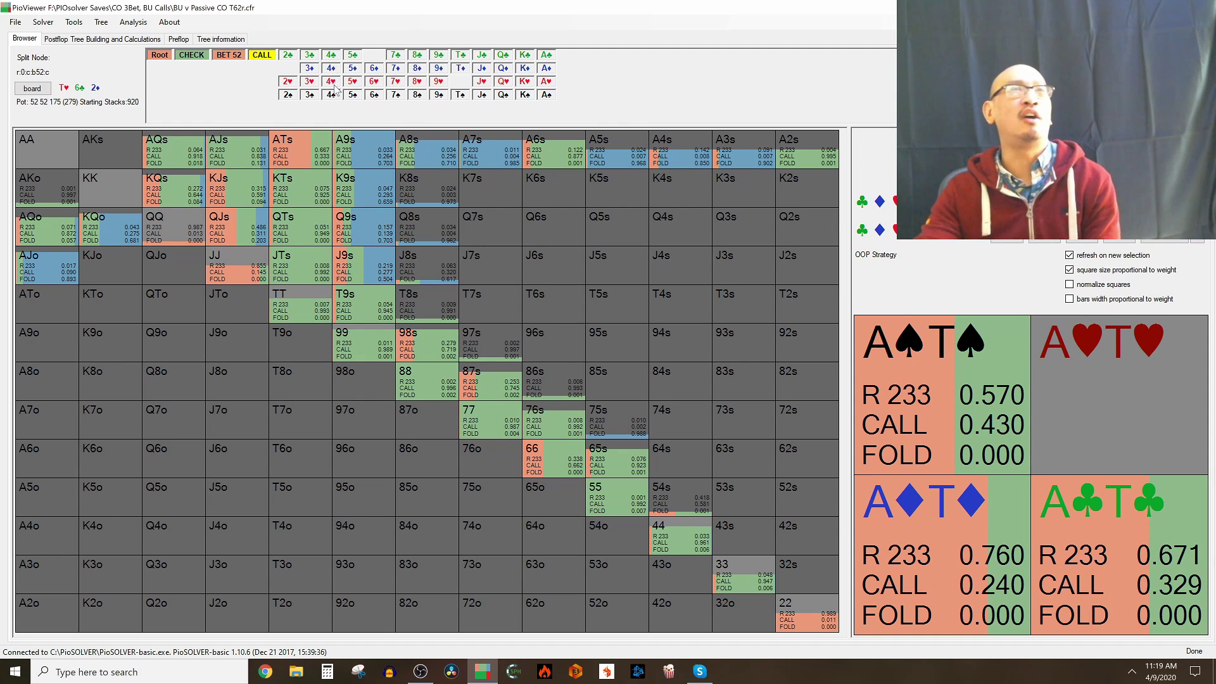
{"action": "left_click", "coordinate": [525, 95]}
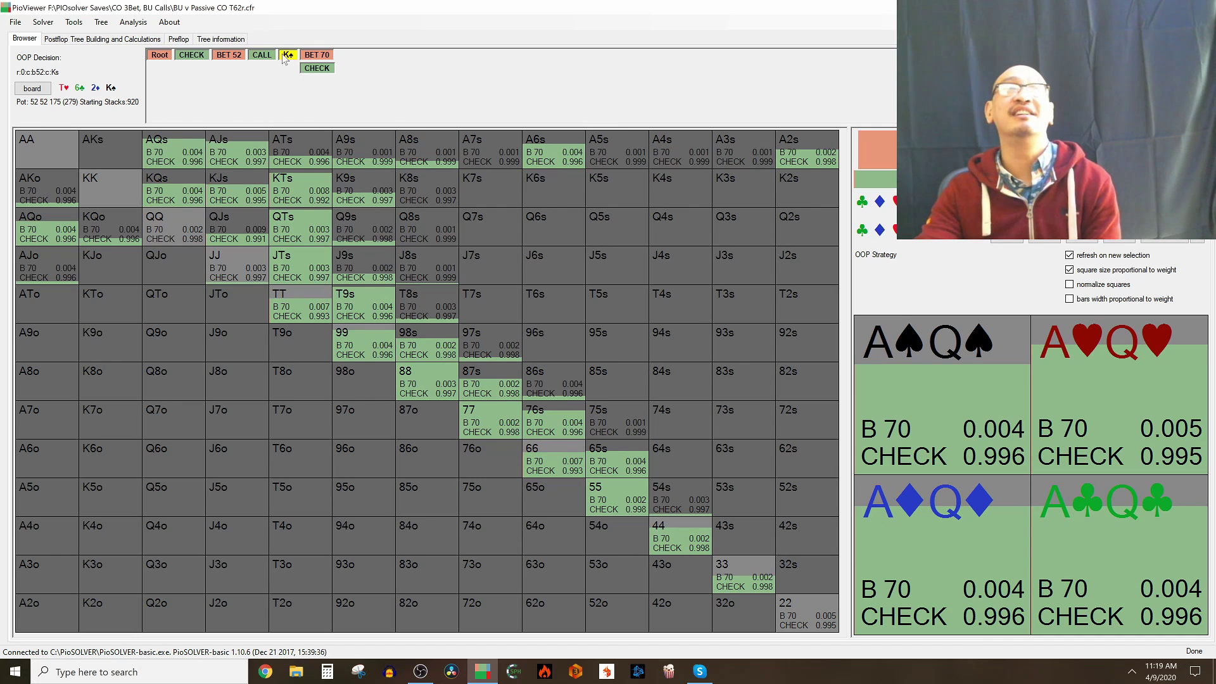
{"action": "left_click", "coordinate": [314, 69]}
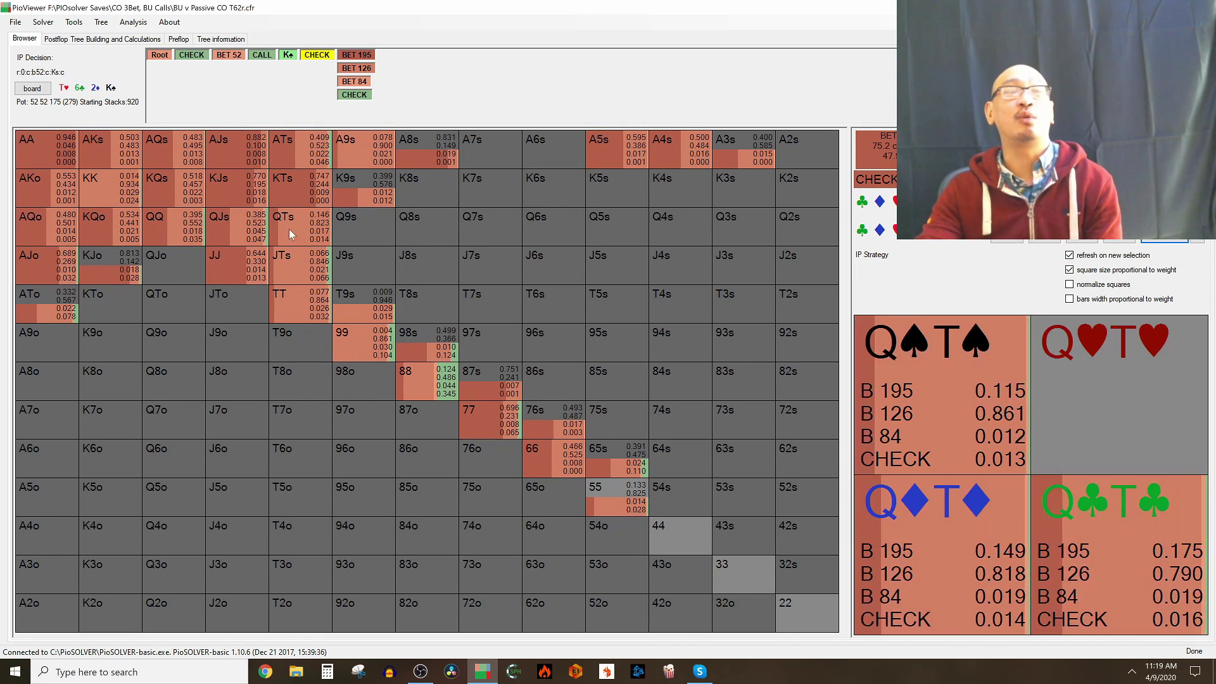
Review IP's turn bet sizes in the loaded tree's building parameters.
{"action": "left_click", "coordinate": [63, 39]}
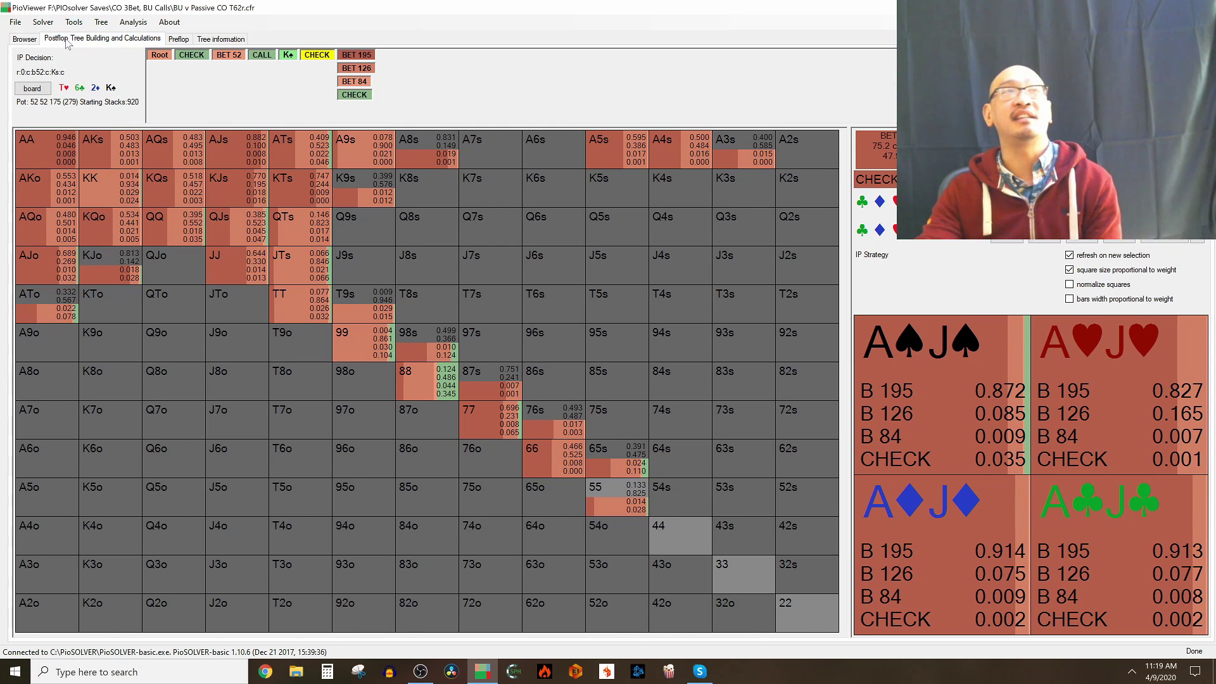
{"action": "key", "text": "shift+Tab"}
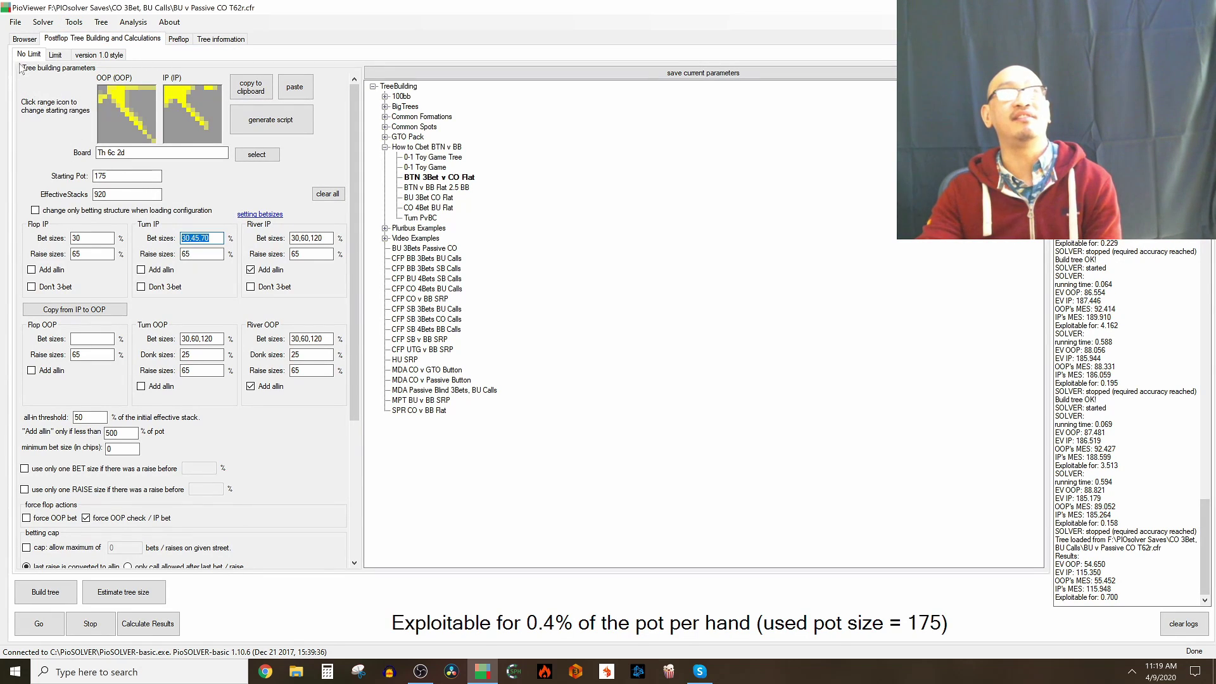
{"action": "left_click", "coordinate": [24, 42]}
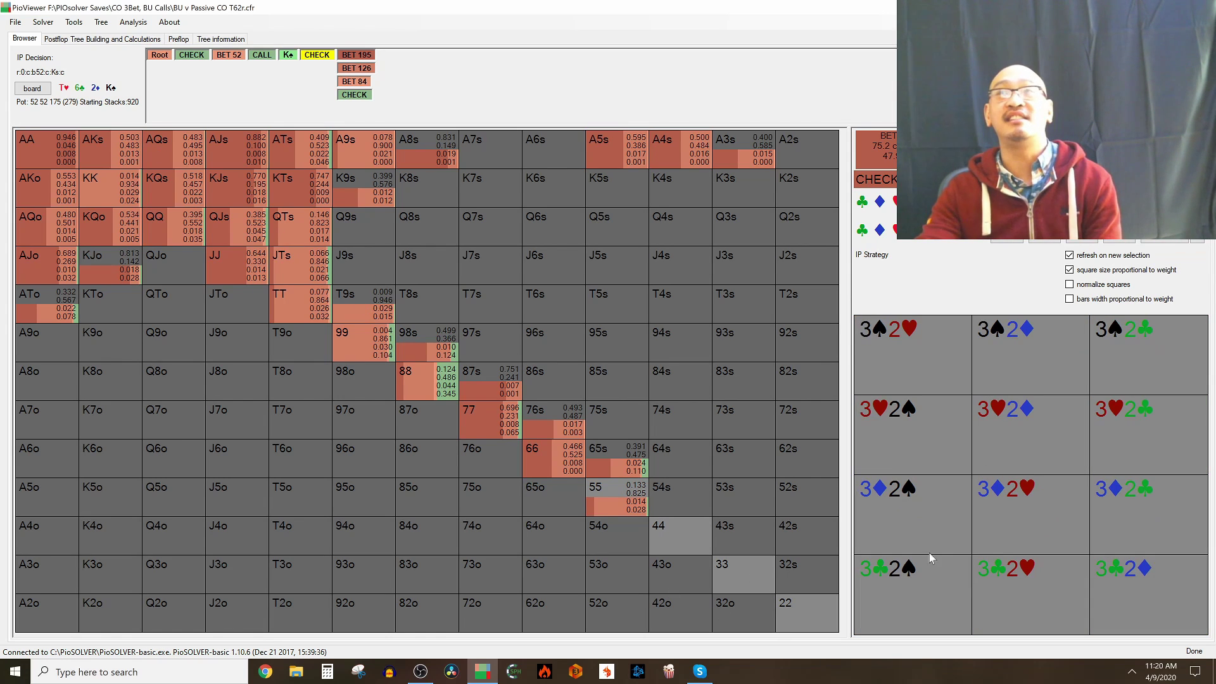
{"action": "left_click", "coordinate": [127, 39]}
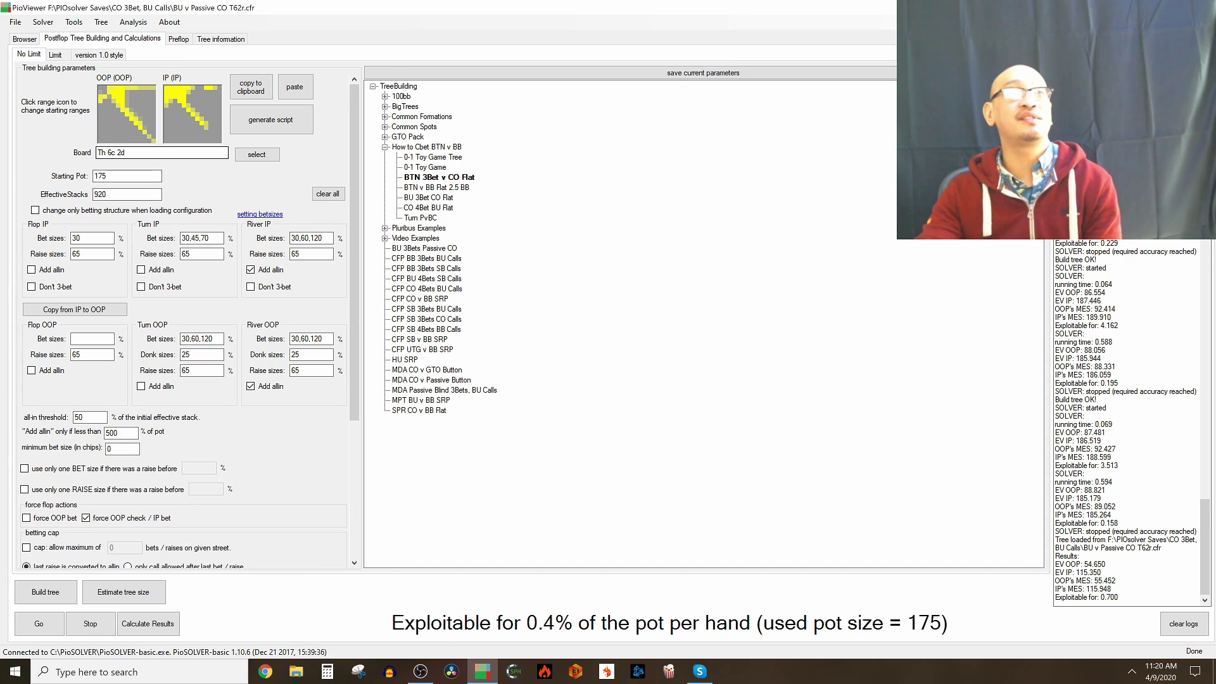
Create a subtree configuration for the Kh turn after OOP calls the flop bet of 52.
{"action": "left_click", "coordinate": [24, 38]}
{"action": "left_click", "coordinate": [101, 22]}
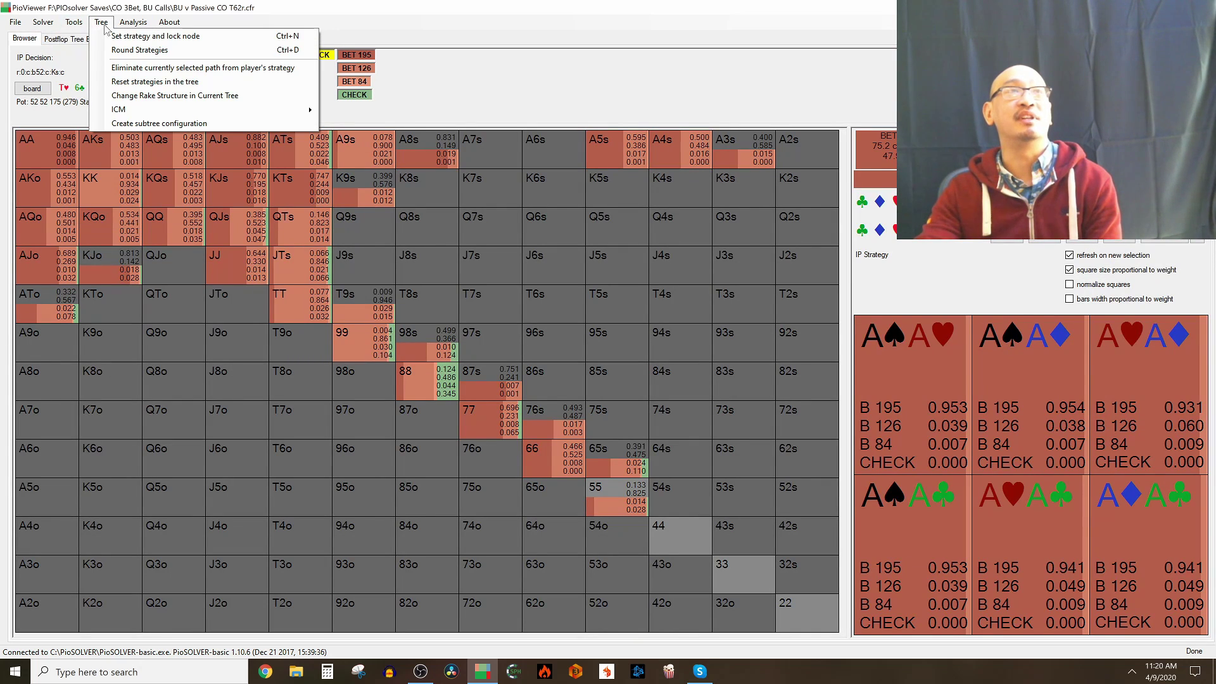
{"action": "left_click", "coordinate": [177, 123]}
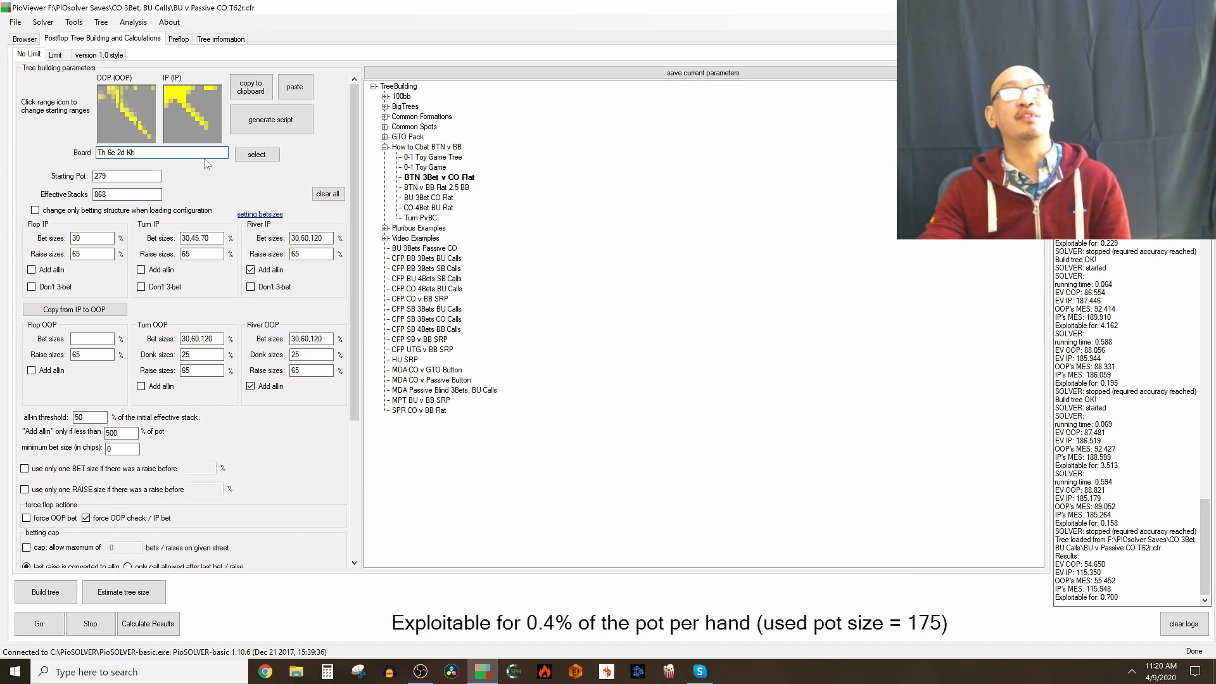
Turn off the forced OOP check, then build and solve the Kh turn subtree with IP's bet sizes at 30,45,70.
{"action": "left_click", "coordinate": [142, 521]}
{"action": "left_click", "coordinate": [46, 594]}
{"action": "left_click", "coordinate": [54, 633]}
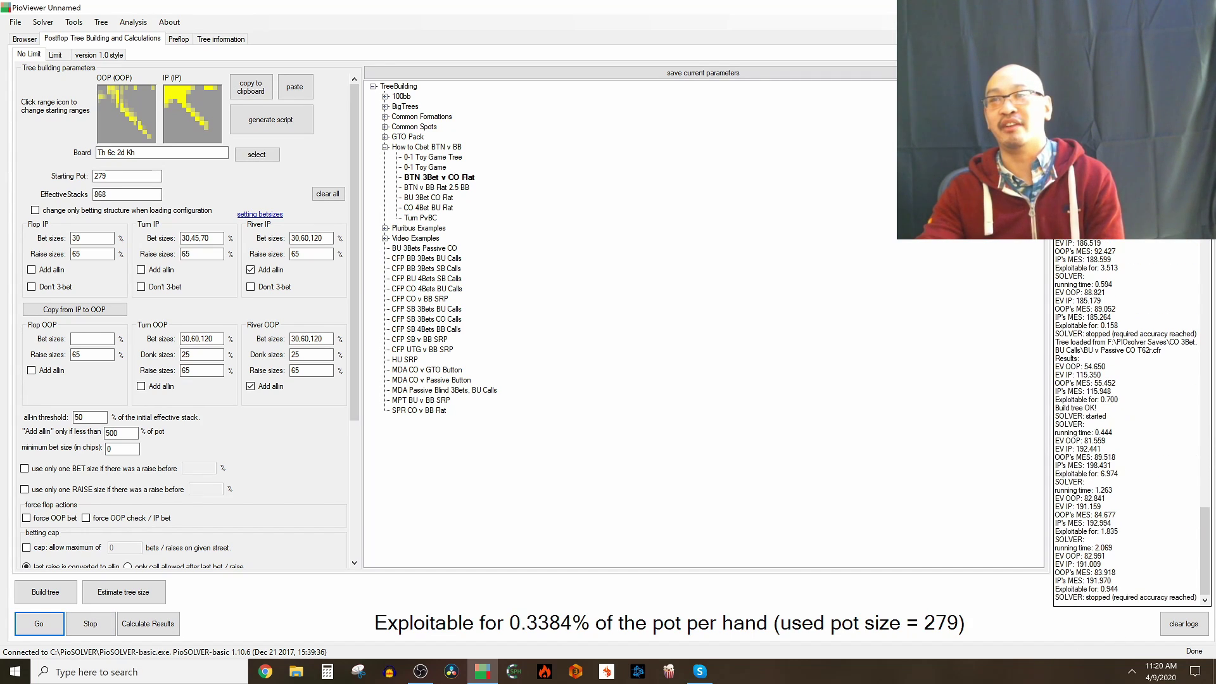
Display IP's multi-size turn strategy across the hand grid after OOP checks on the Kh turn.
{"action": "left_click", "coordinate": [25, 38]}
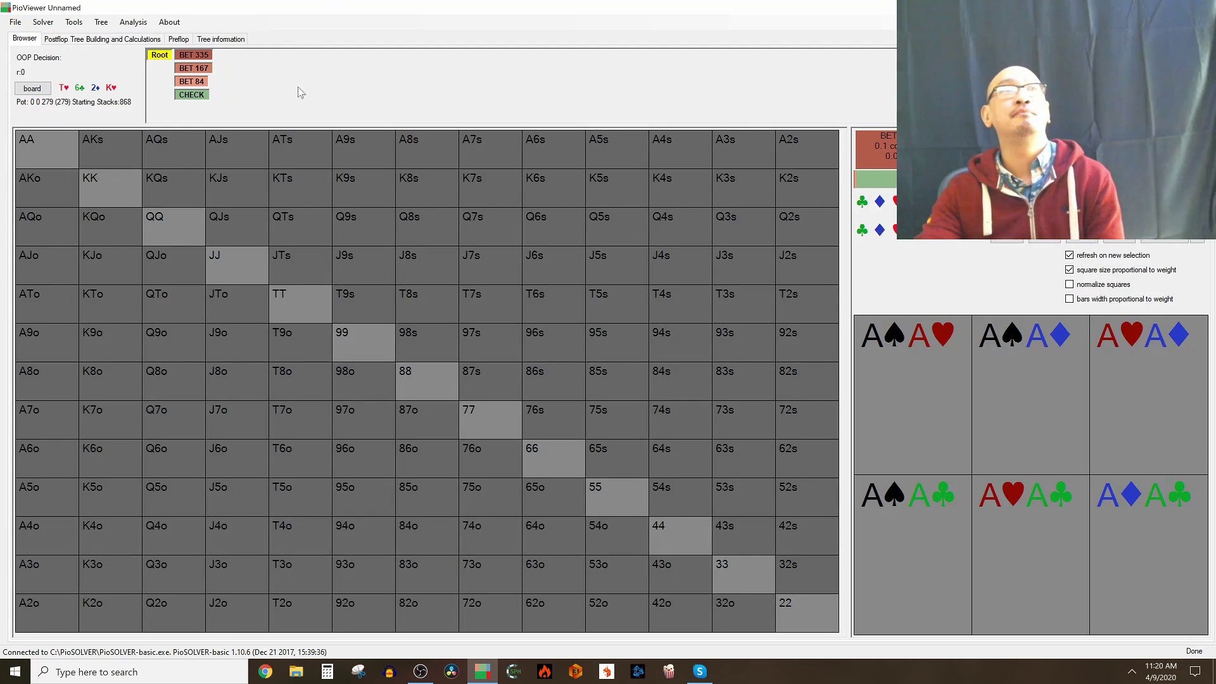
{"action": "left_click", "coordinate": [192, 95]}
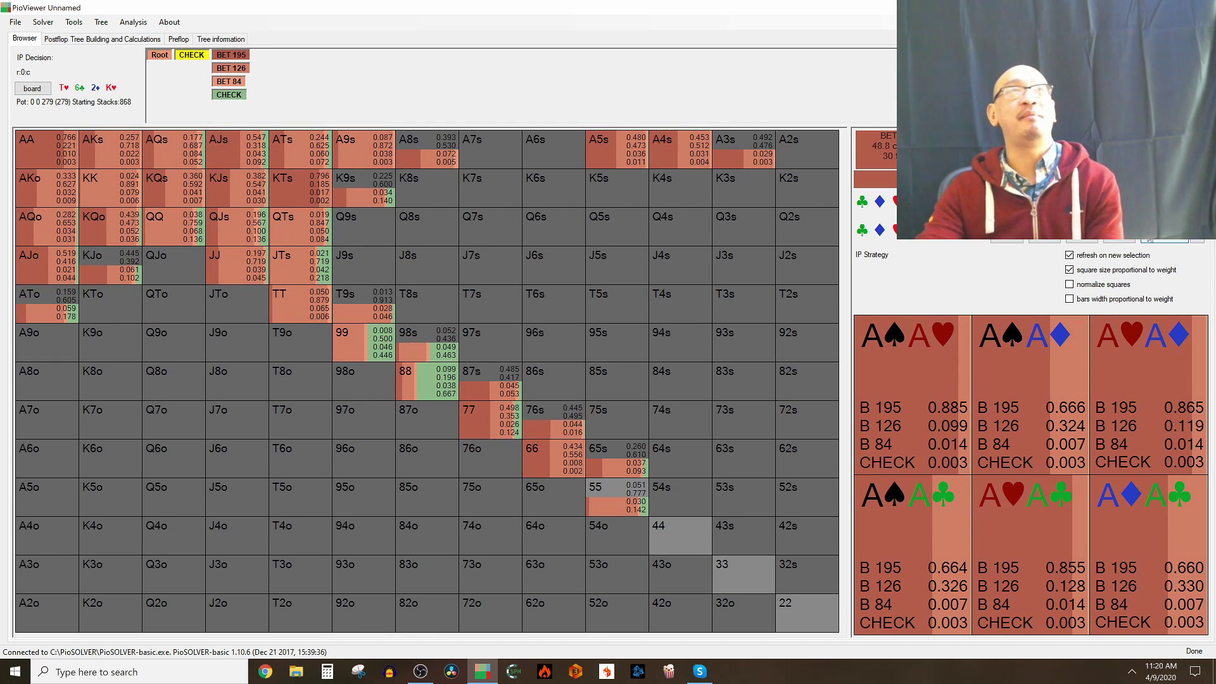
Set IP's turn bet size to 50, force OOP check, then rebuild and solve the tree.
{"action": "left_click", "coordinate": [123, 38]}
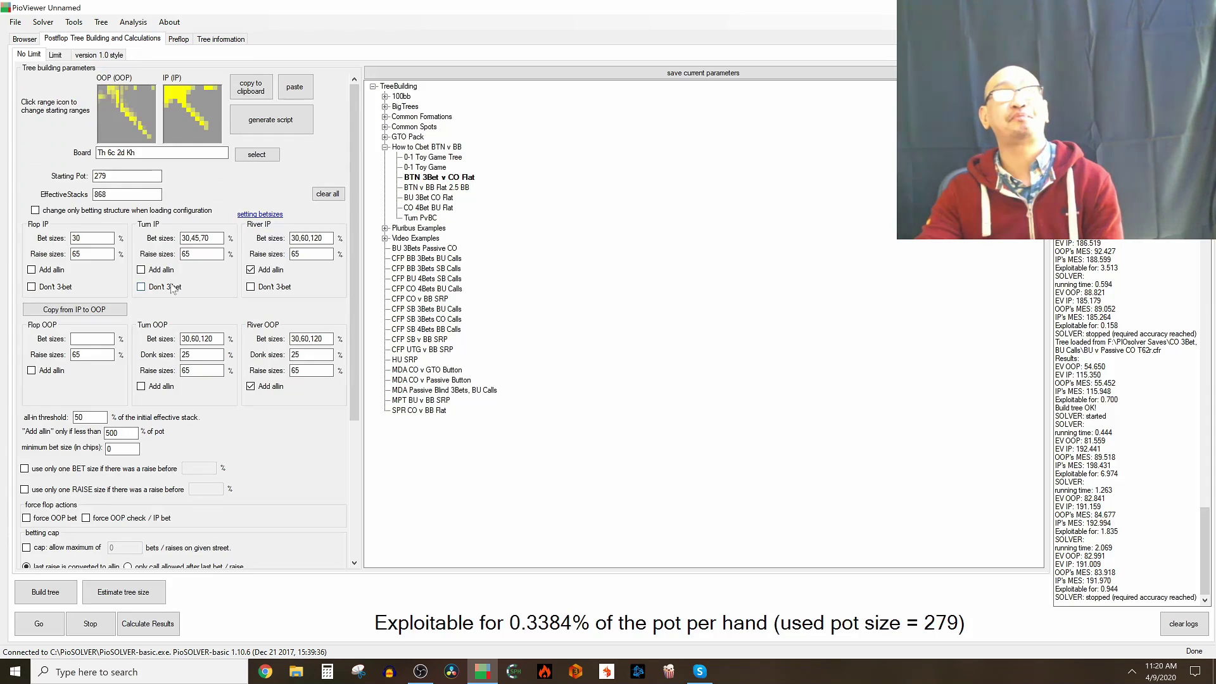
{"action": "double_click", "coordinate": [198, 238]}
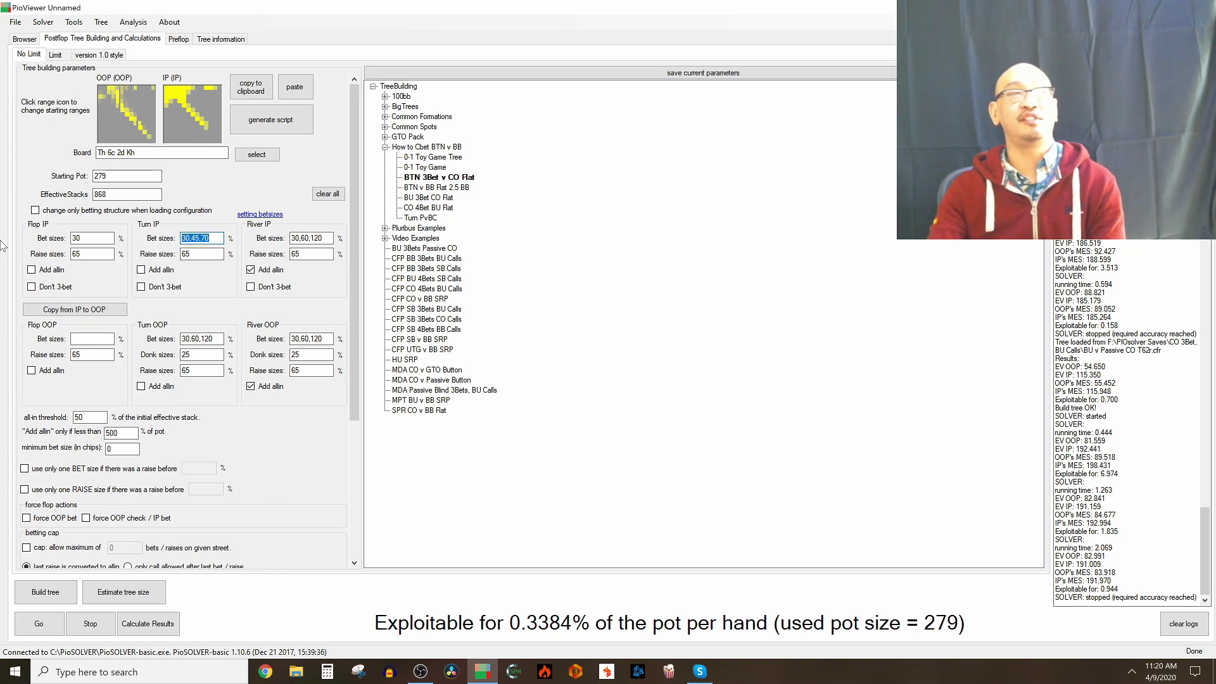
{"action": "type", "text": "50"}
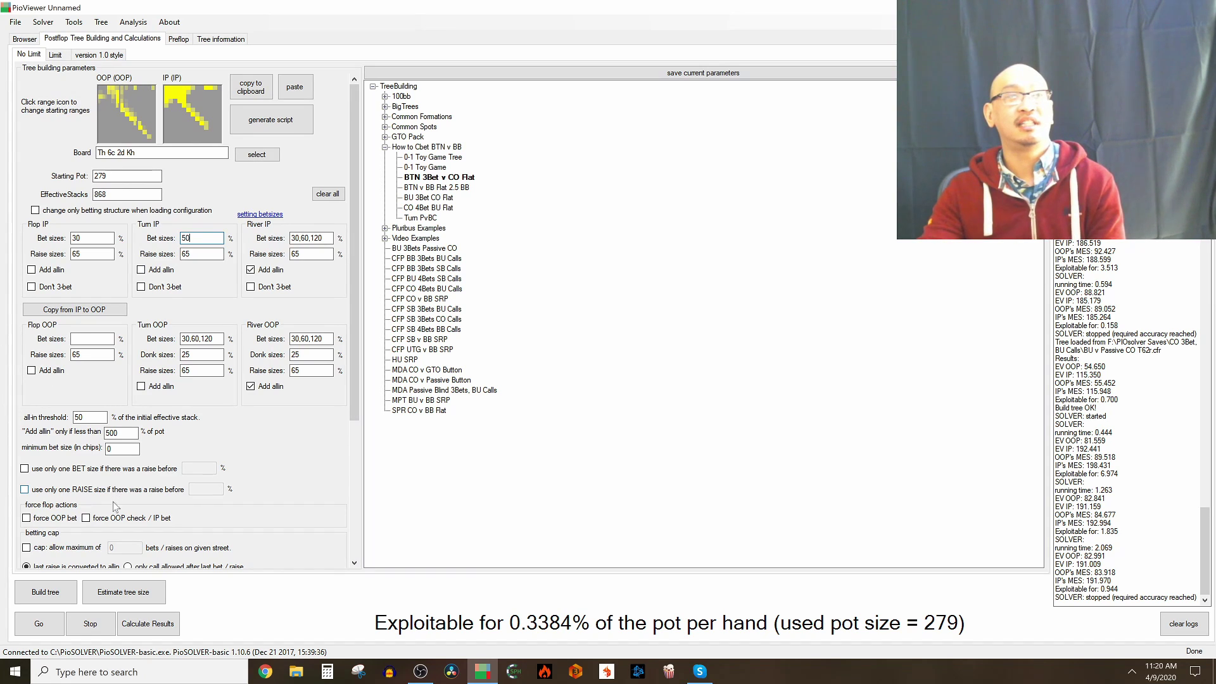
{"action": "left_click", "coordinate": [86, 517]}
{"action": "left_click", "coordinate": [45, 591]}
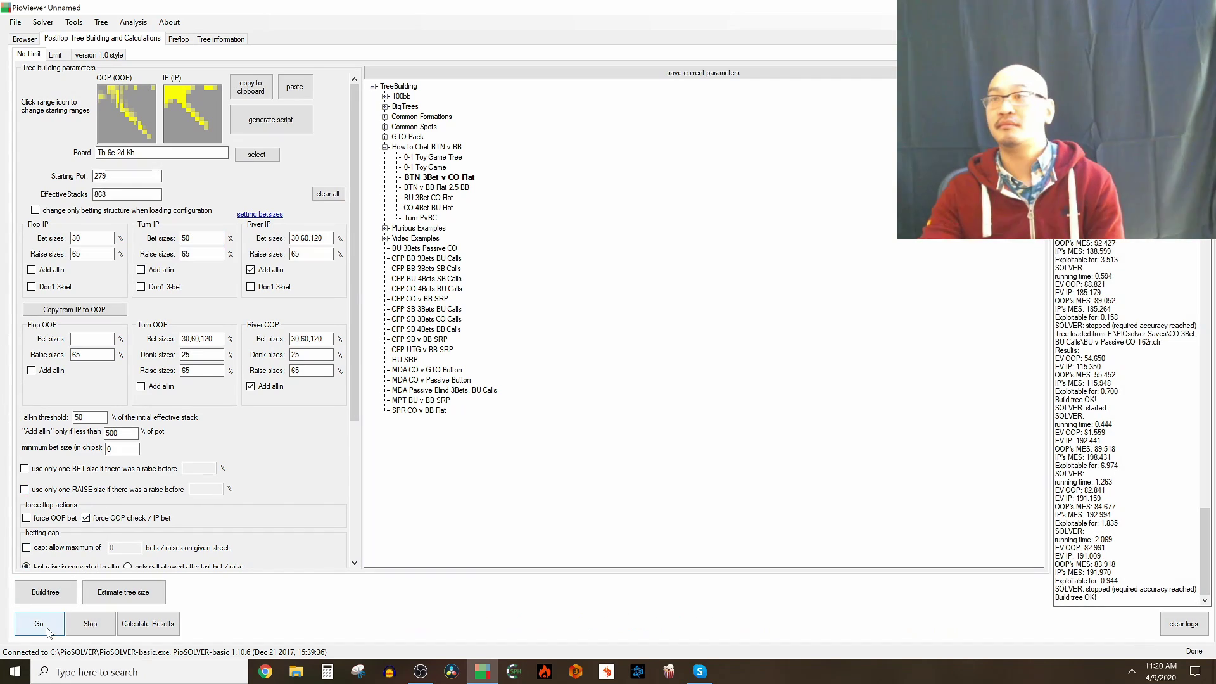
{"action": "left_click", "coordinate": [47, 632]}
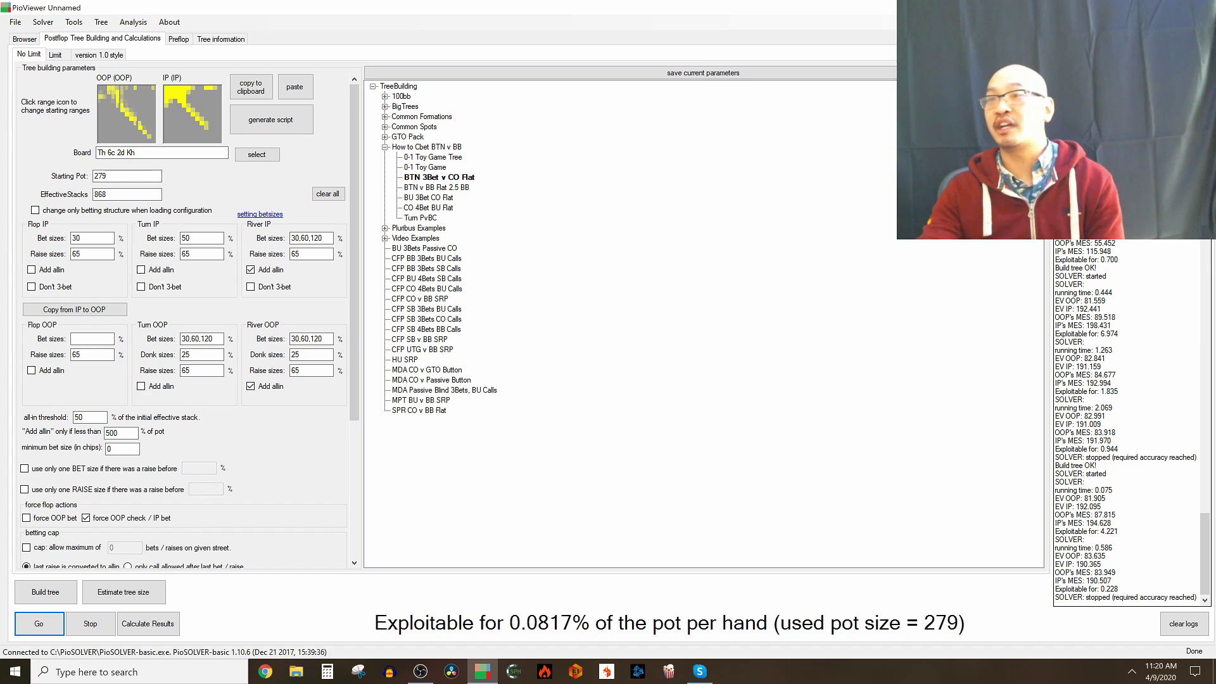
Compare IP's final EVs from the multi-size and 50% solutions in the log, and check the starting pot.
{"action": "left_click_drag", "start_coordinate": [1102, 425], "coordinate": [1054, 425]}
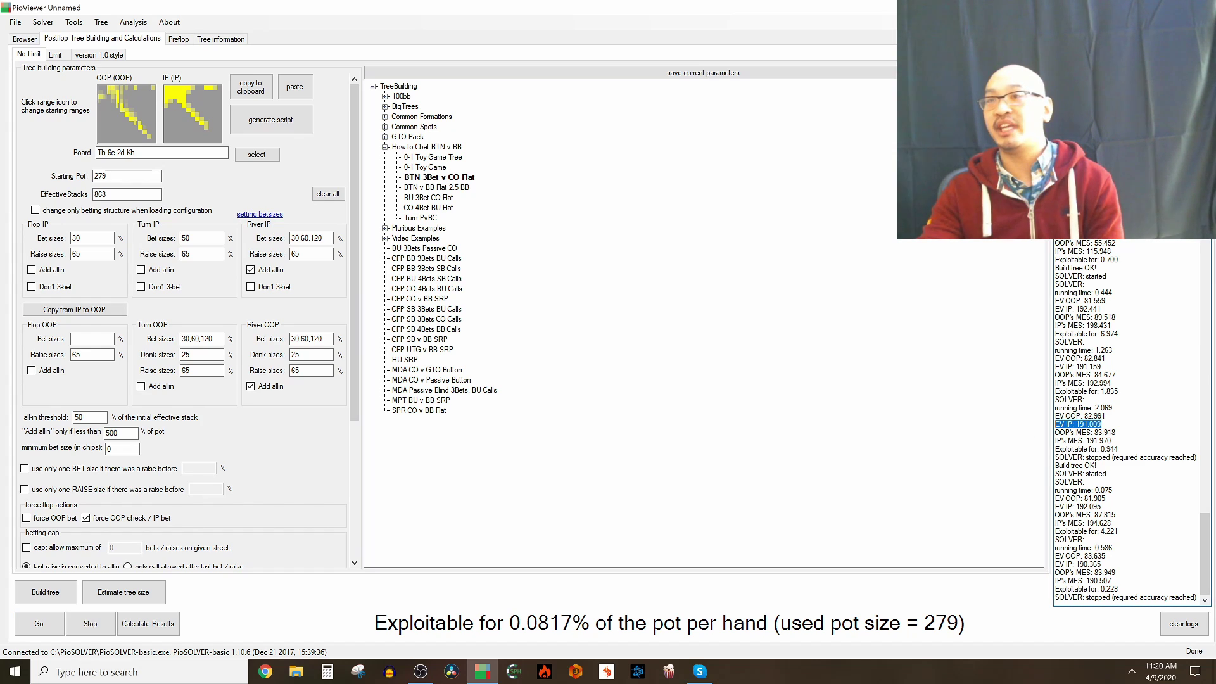
{"action": "left_click_drag", "start_coordinate": [1102, 563], "coordinate": [988, 570]}
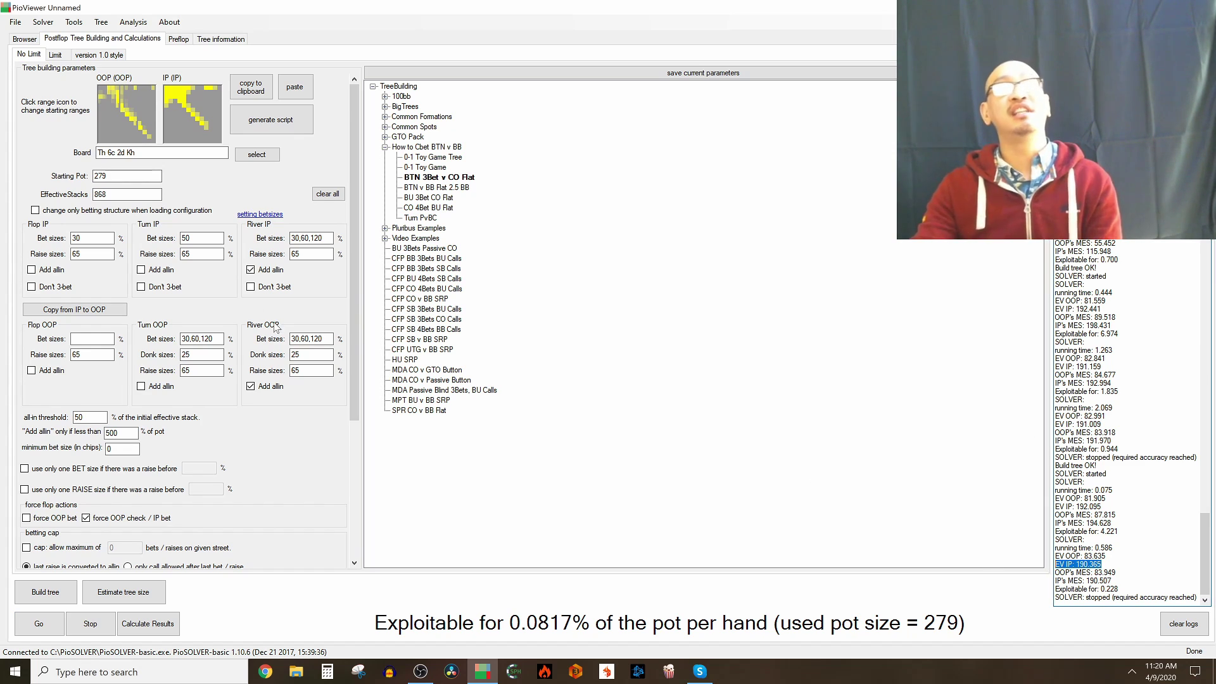
{"action": "double_click", "coordinate": [101, 175]}
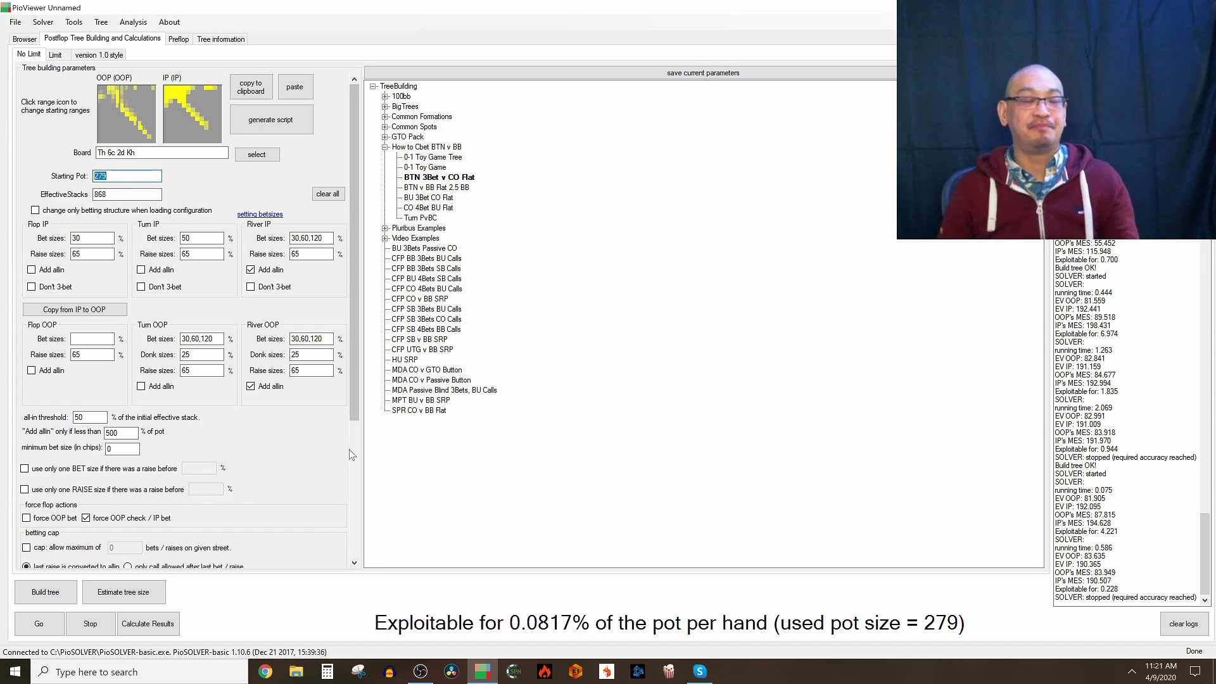
Display OOP's strategy across the hand grid facing IP's turn bet of 140 after checking.
{"action": "left_click", "coordinate": [24, 40]}
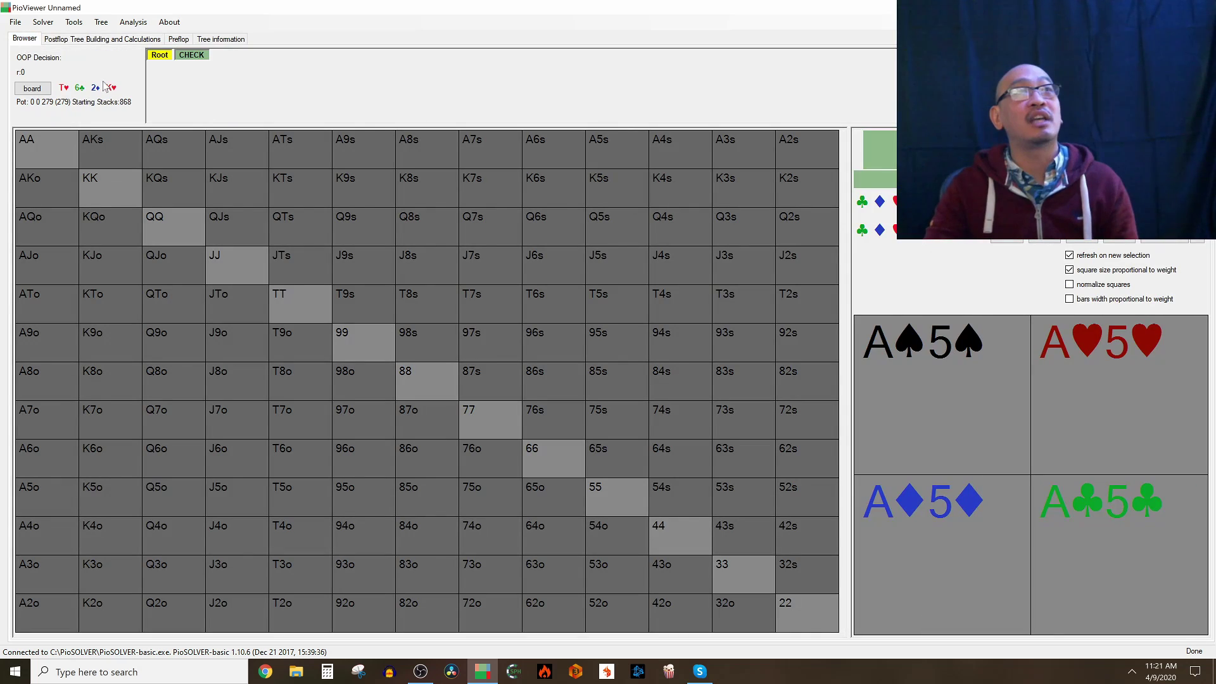
{"action": "left_click", "coordinate": [184, 56]}
{"action": "left_click", "coordinate": [229, 56]}
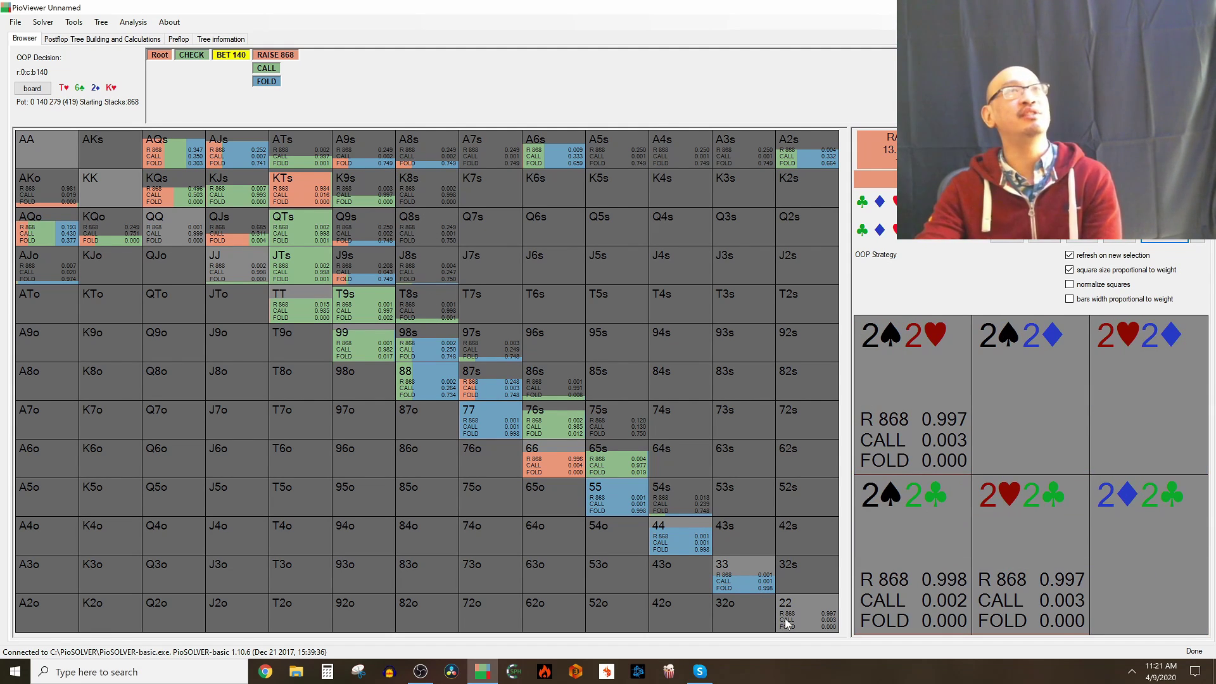
Review IP's EV from the 50% solution in the log, together with the turn bet size and board settings.
{"action": "left_click", "coordinate": [121, 38]}
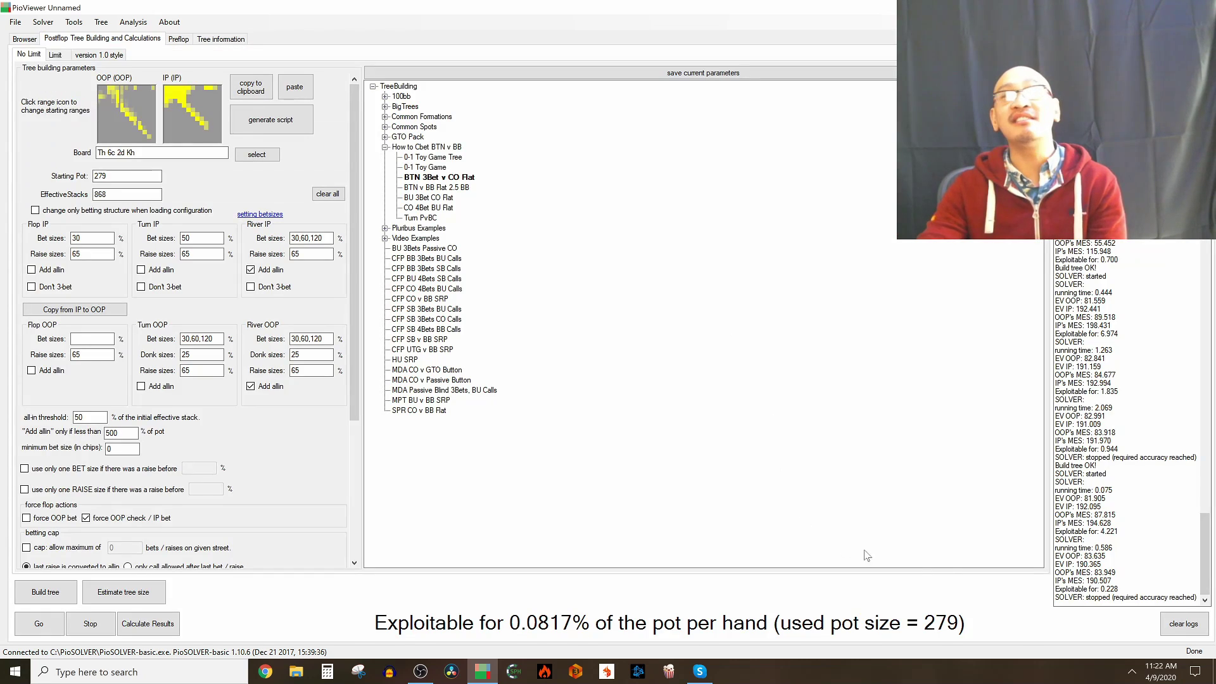
{"action": "left_click", "coordinate": [1077, 563]}
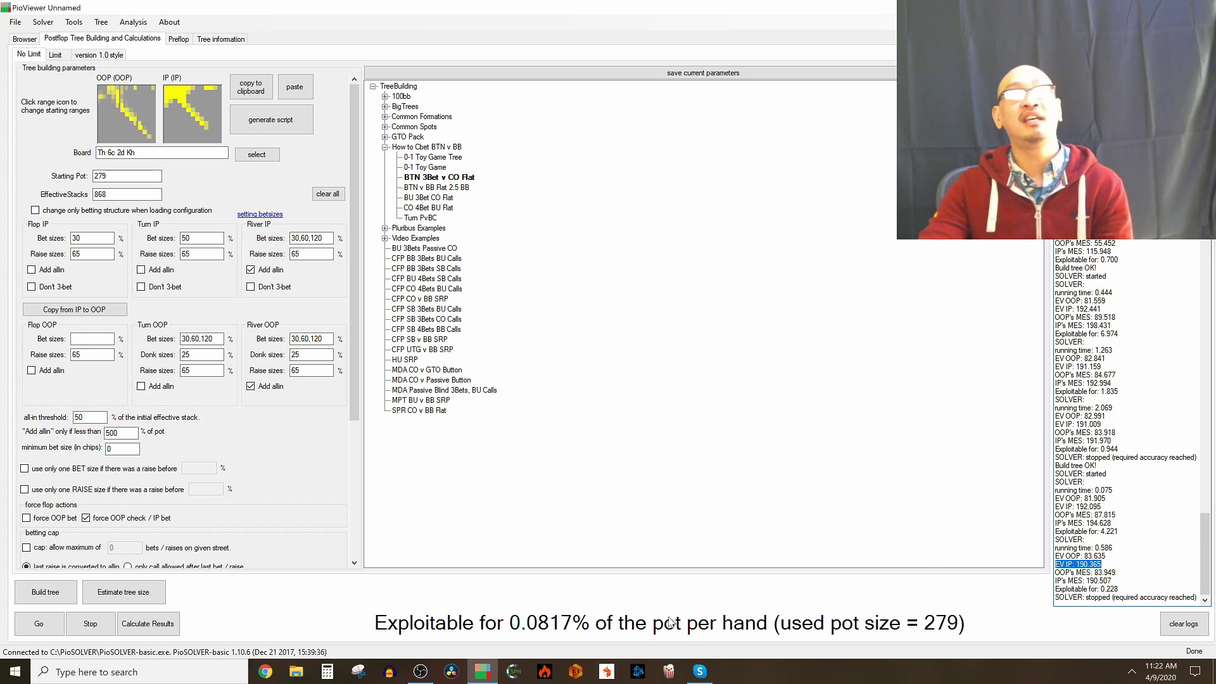
{"action": "left_click", "coordinate": [187, 238]}
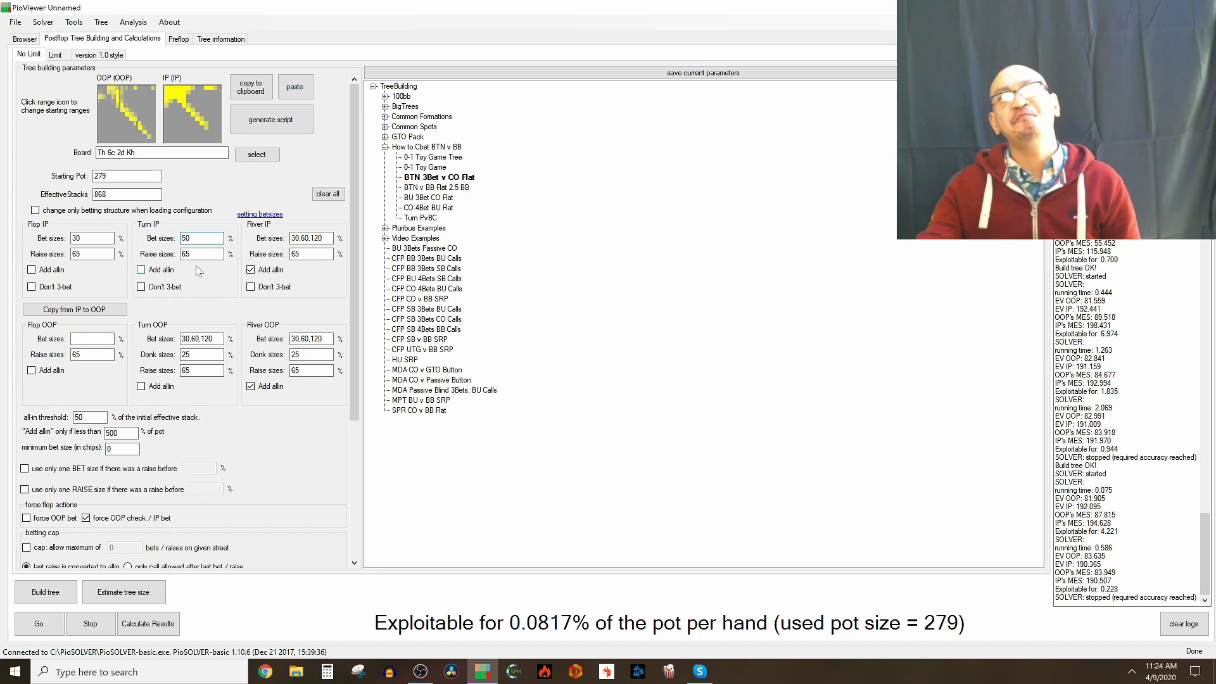
{"action": "left_click_drag", "start_coordinate": [136, 153], "coordinate": [97, 152]}
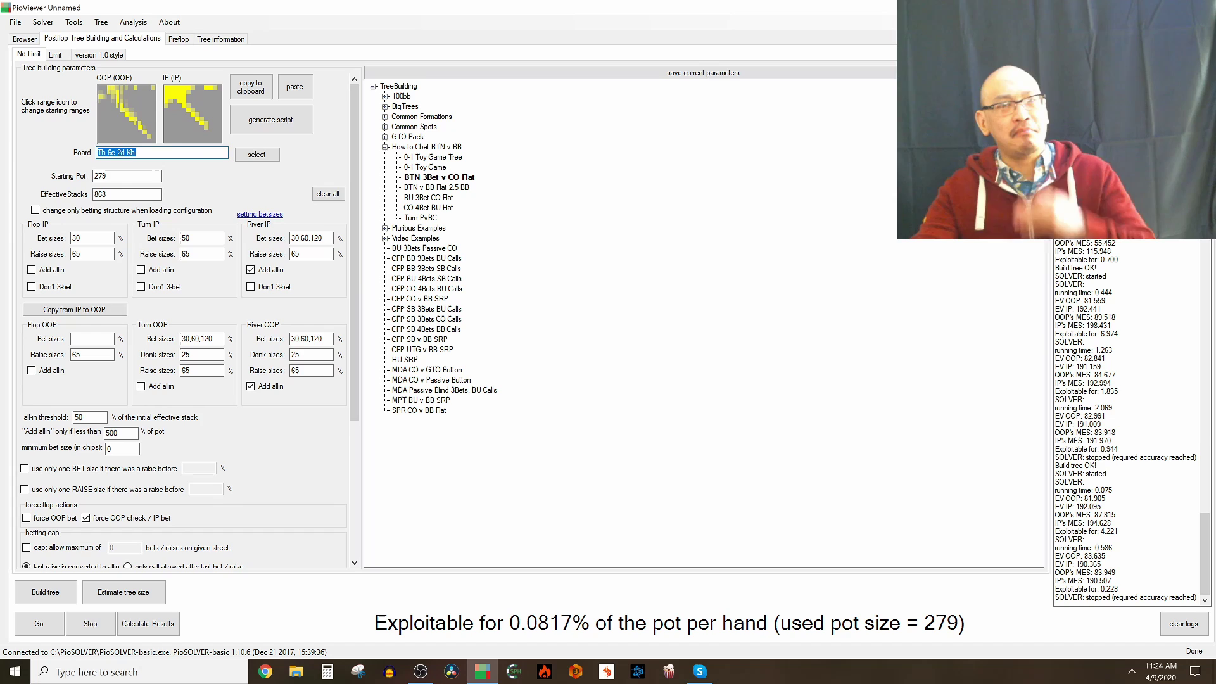
{"action": "left_click", "coordinate": [196, 153]}
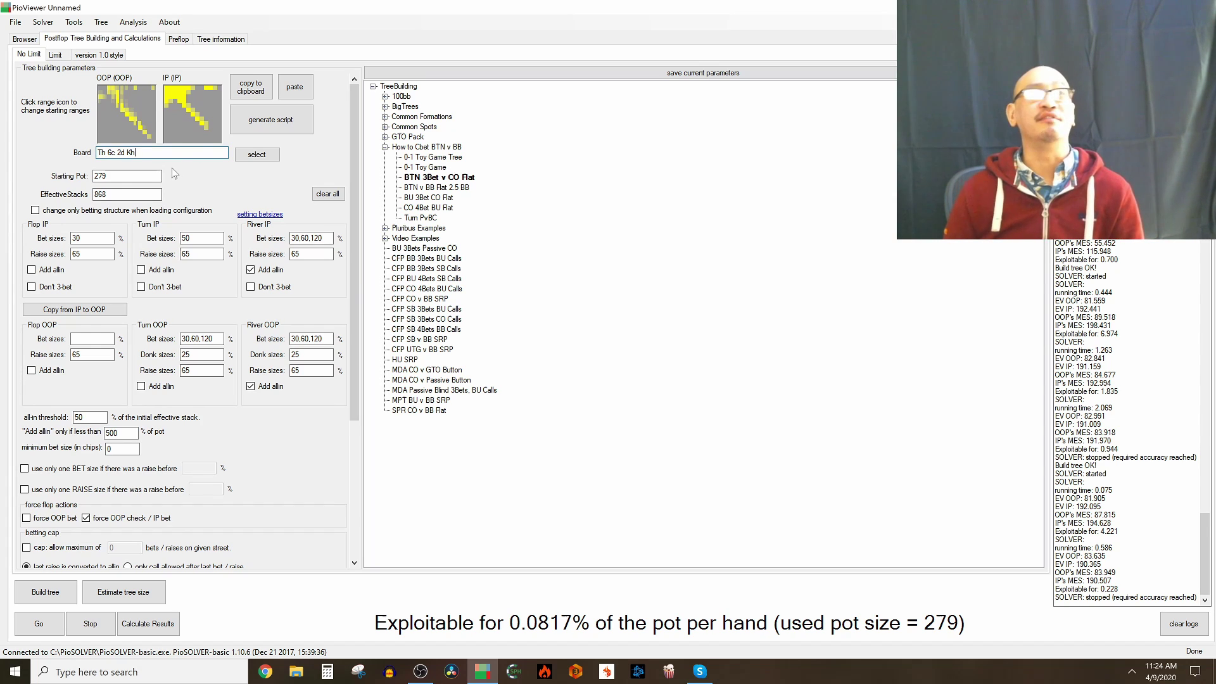